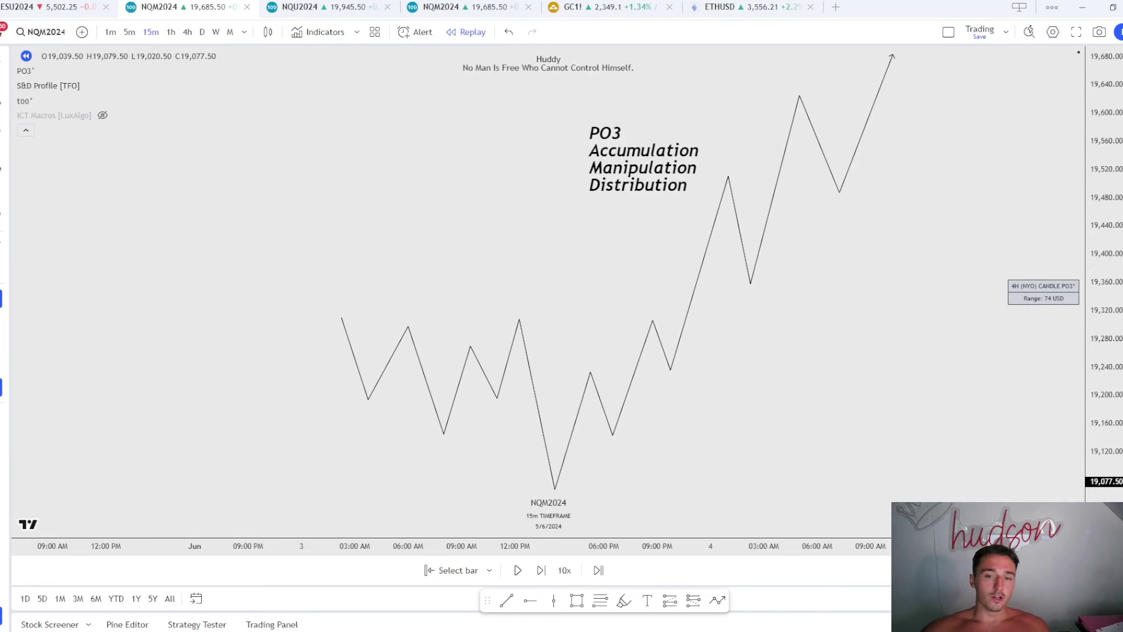
Move the PO3 text block above the sideways price range and draw a rectangle around that accumulation range
left_click_drag(632, 163, 458, 157)
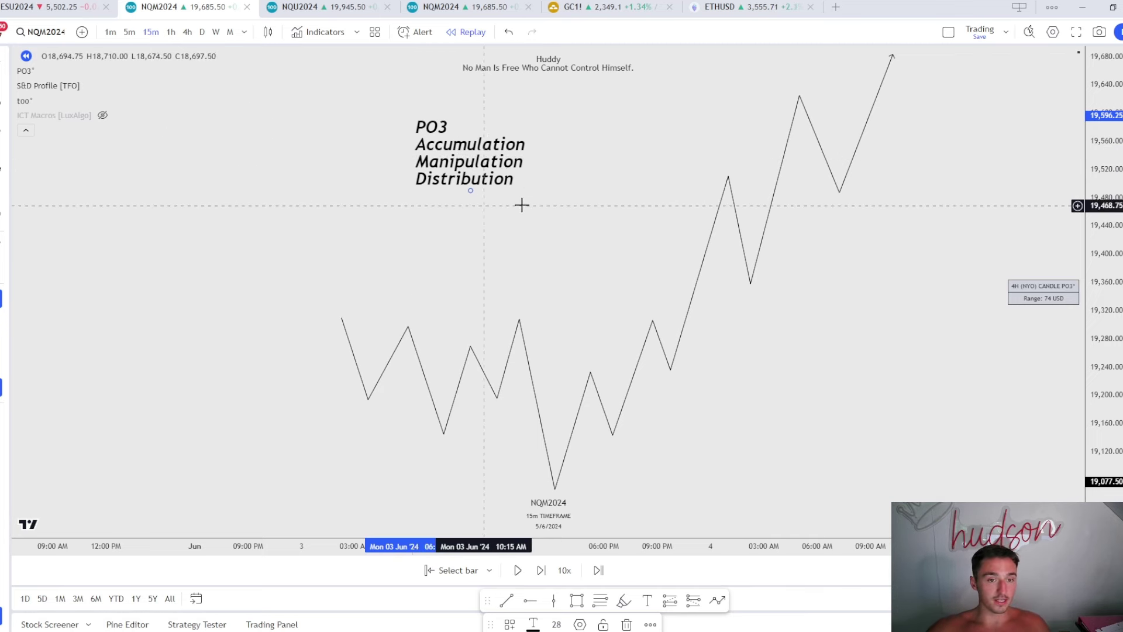
left_click(583, 275)
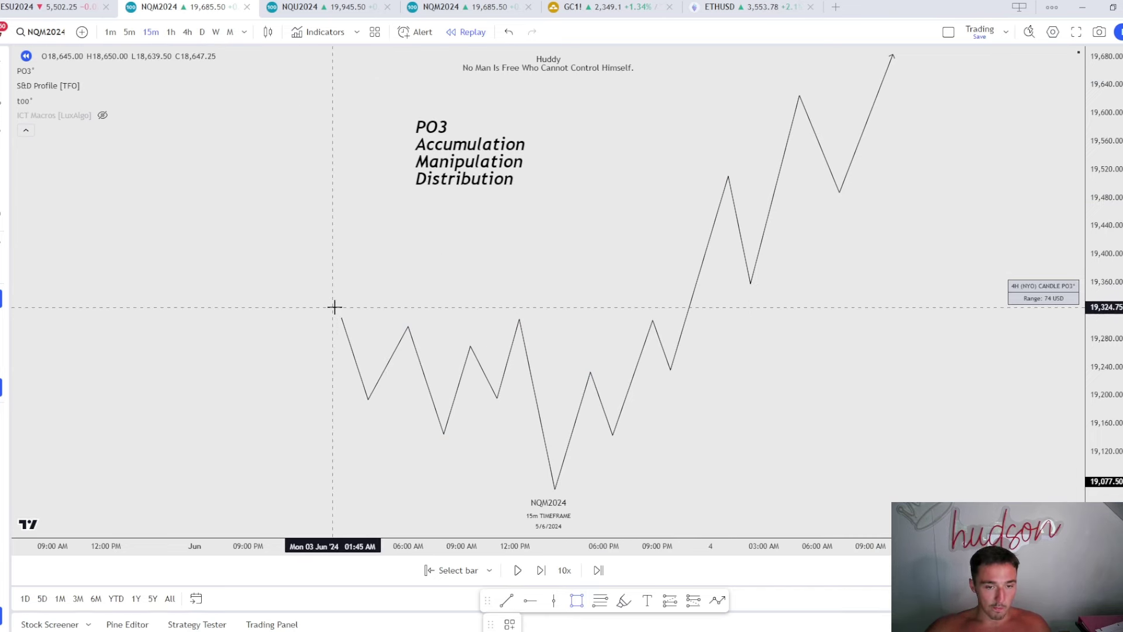
left_click_drag(332, 314, 536, 431)
left_click(321, 365)
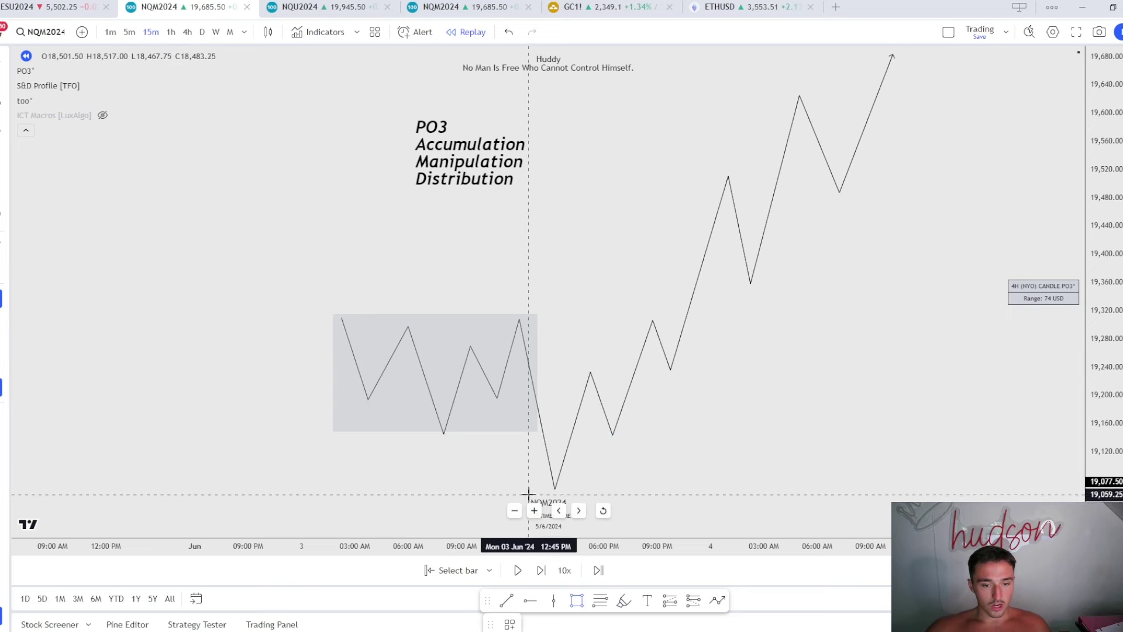
Draw a rectangle around the manipulation dip directly below the accumulation box
mouse_move(528, 490)
left_mouse_down()
mouse_move(609, 454)
mouse_move(586, 431)
left_mouse_up()
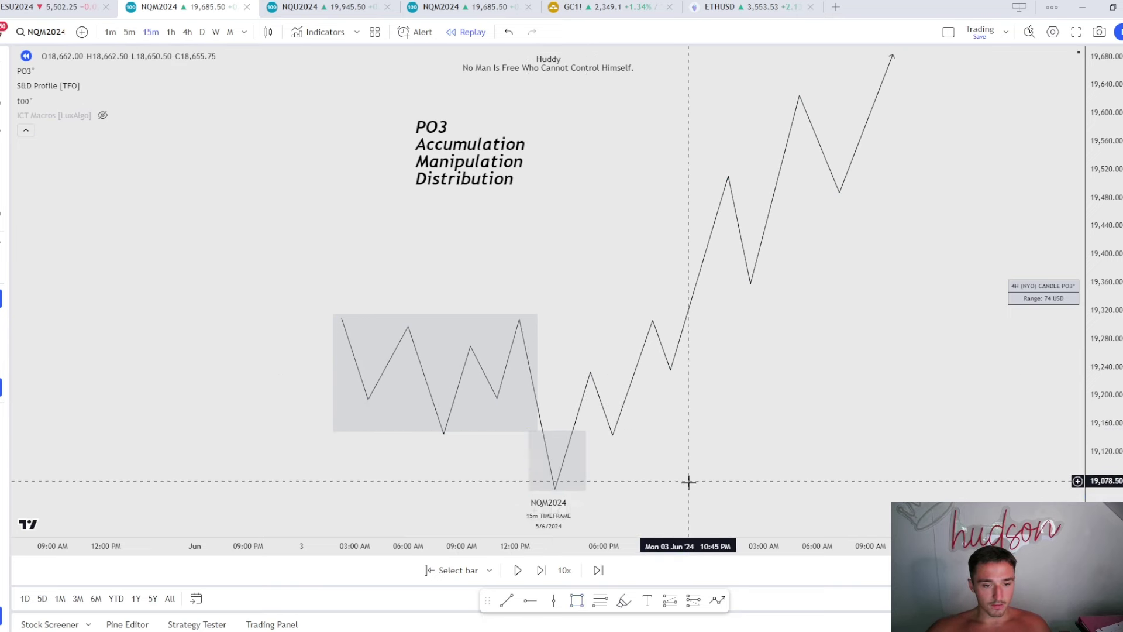
left_click_drag(732, 457, 738, 450)
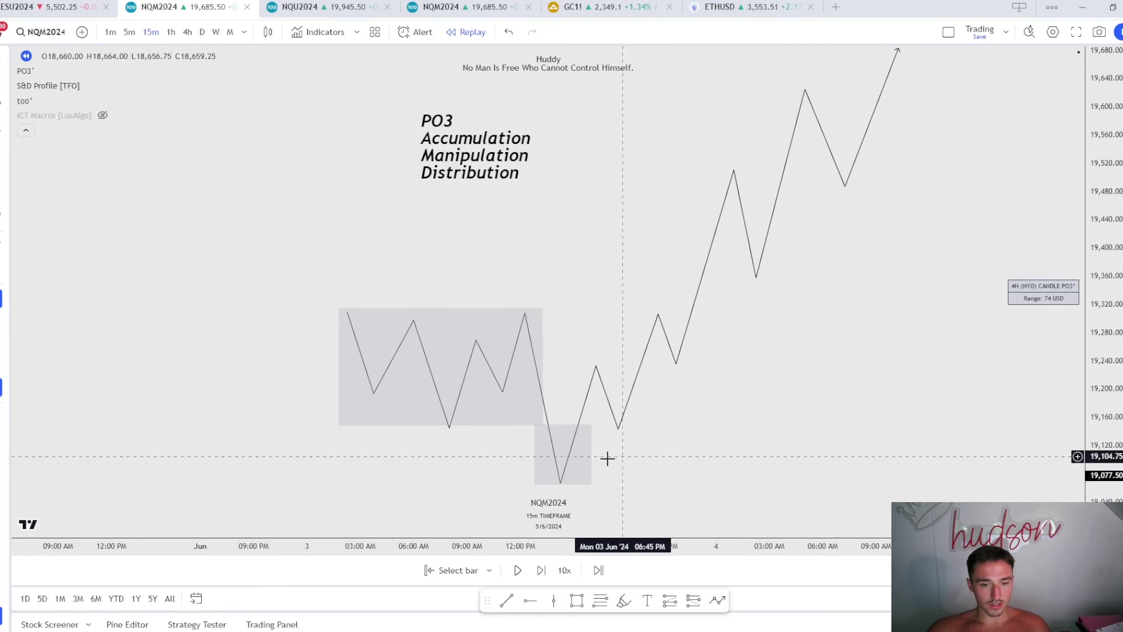
left_click(445, 427)
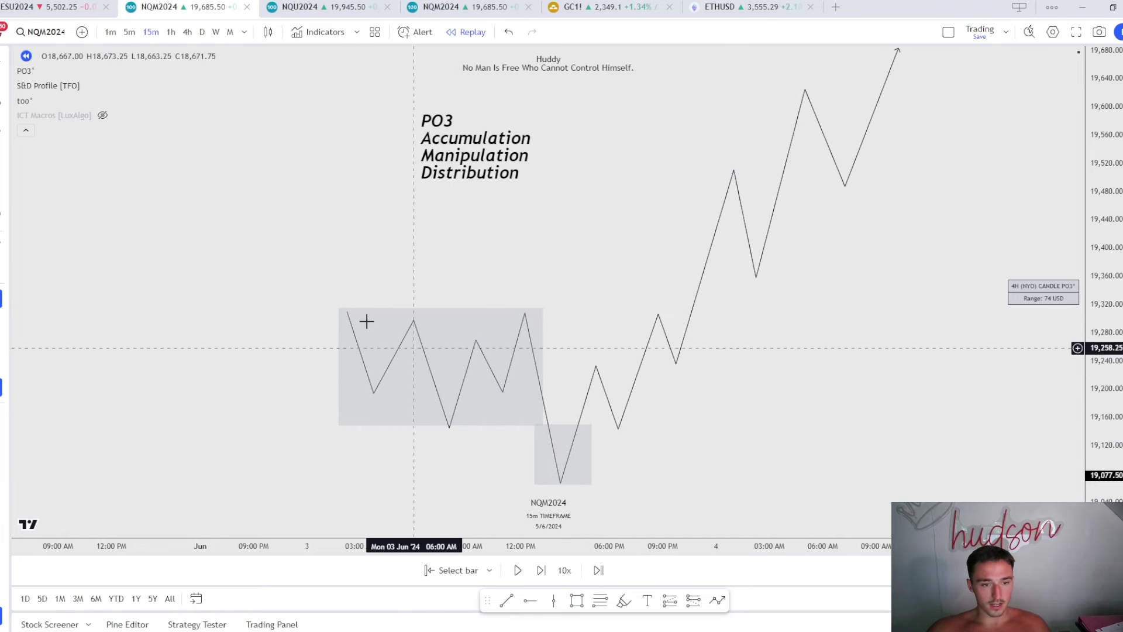
left_click(350, 313)
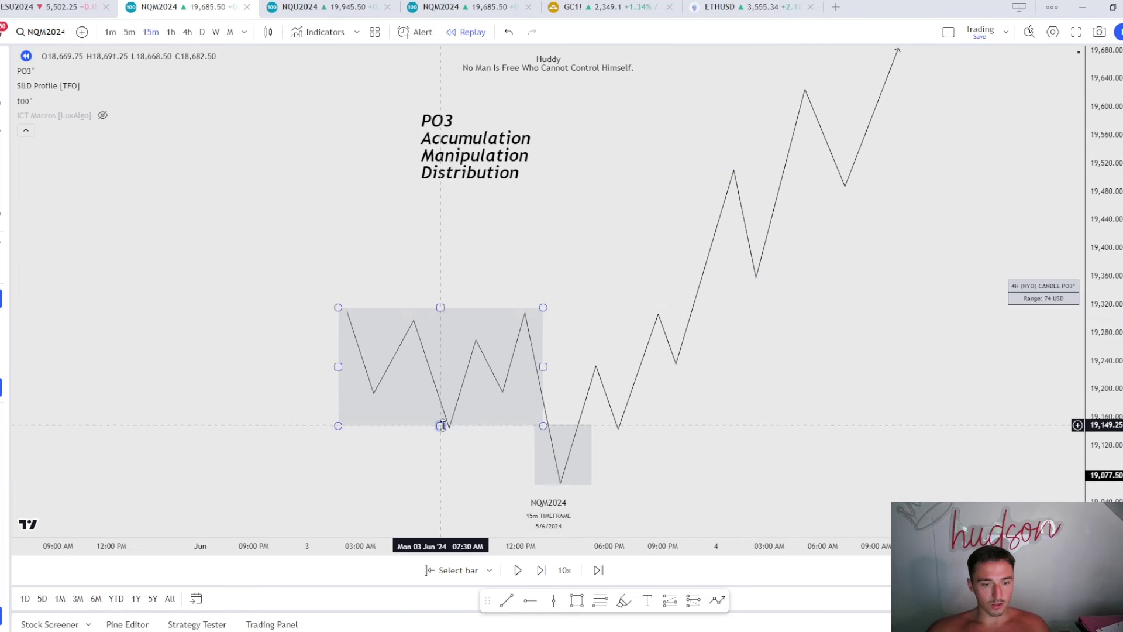
key("Escape")
Draw a horizontal trend line along the range high at about 19,310 and apply the Buyside drawing template
left_click(505, 599)
left_click(347, 311)
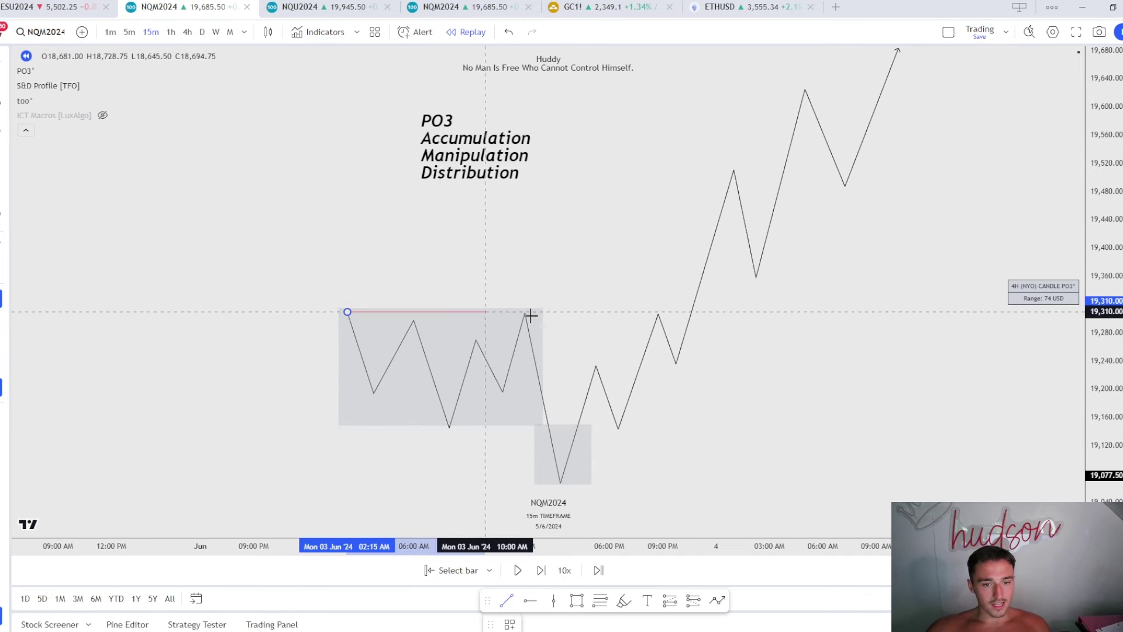
left_click(667, 329)
left_click(509, 624)
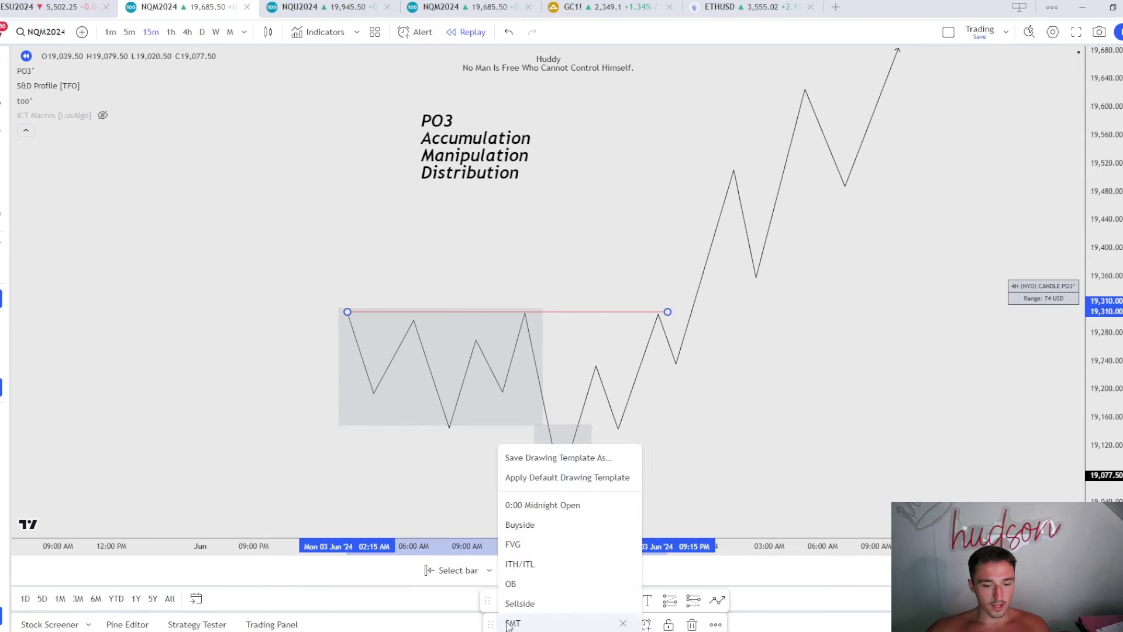
left_click(532, 525)
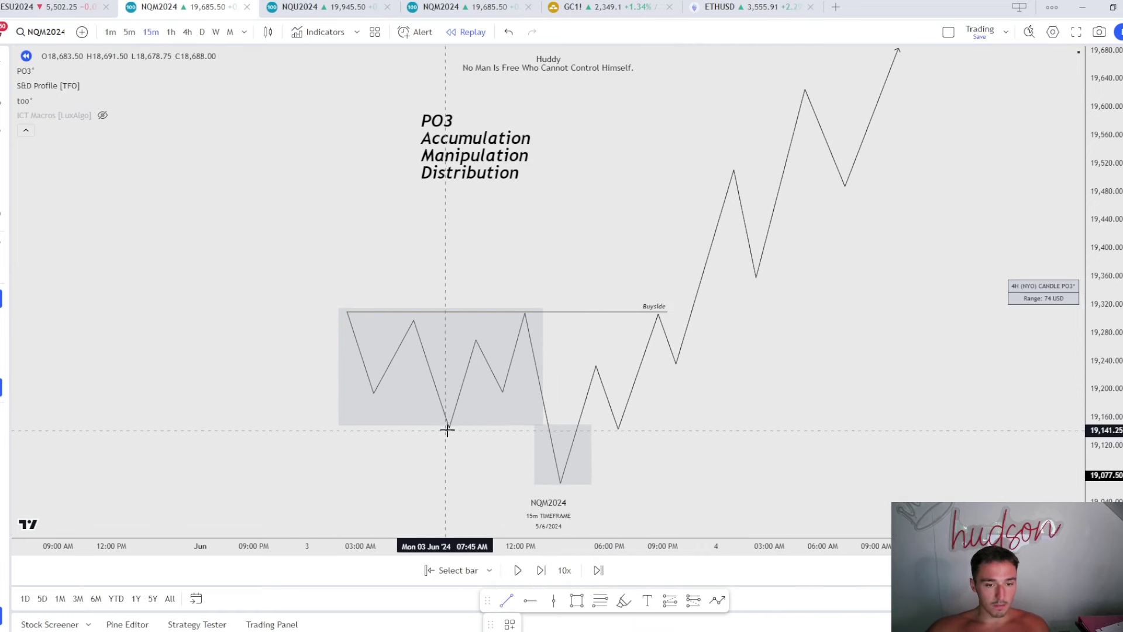
Draw a horizontal trend line along the range low at about 19,144.75 and apply the Sellside drawing template
left_click(533, 428)
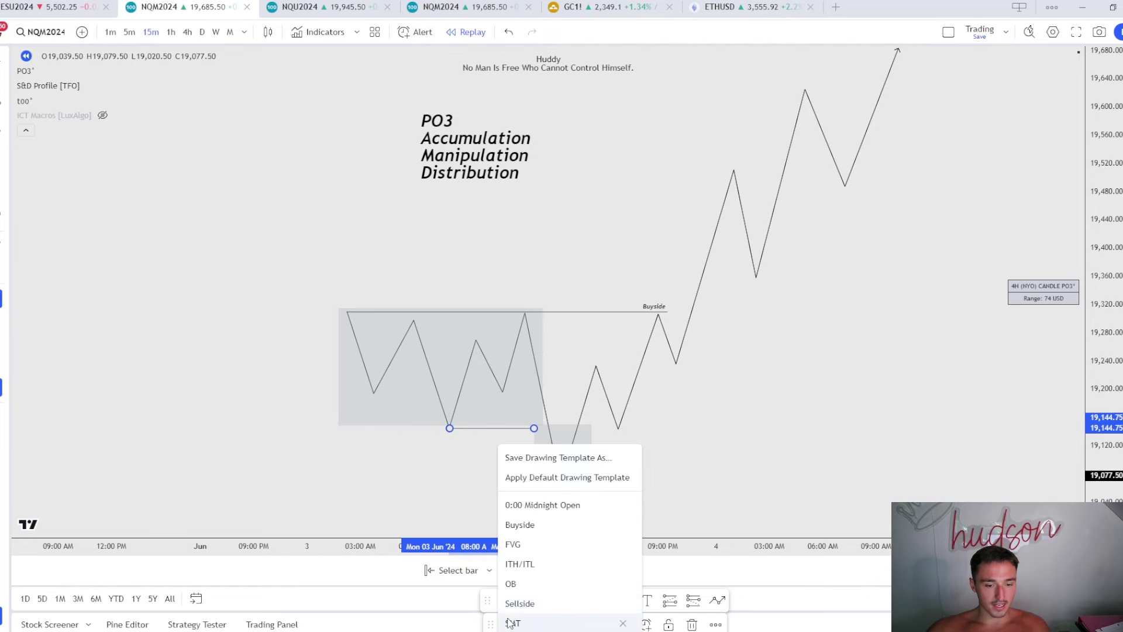
left_click(709, 439)
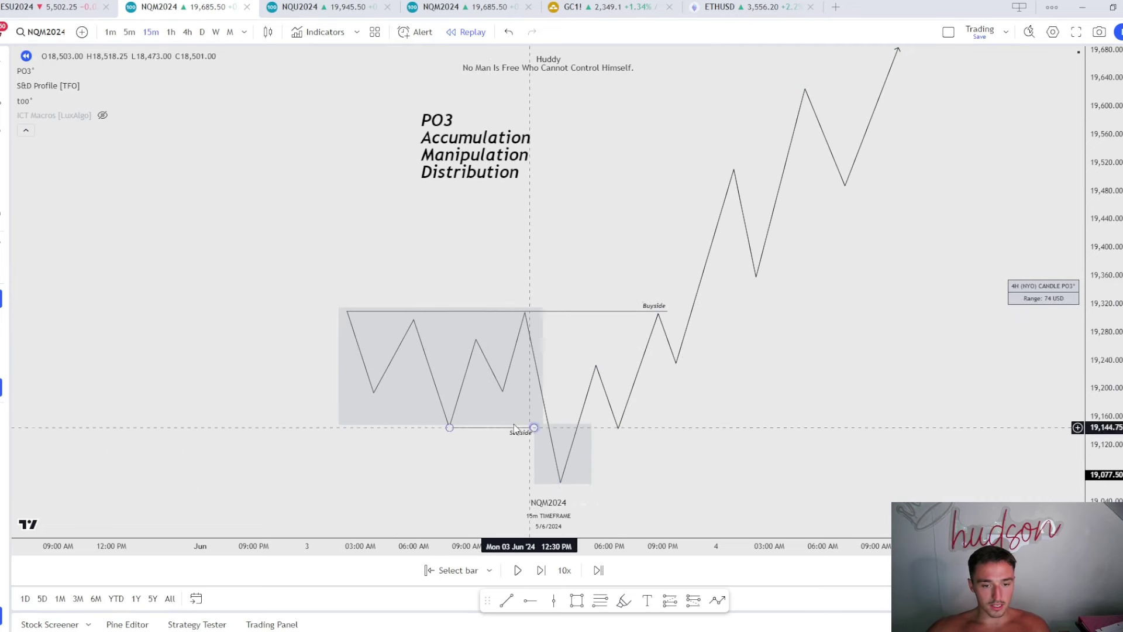
Draw a blue rectangle below the range from about 19,069.75 to 19,097.75 and extend it across the manipulation dip
left_click_drag(294, 480, 534, 461)
left_click(556, 623)
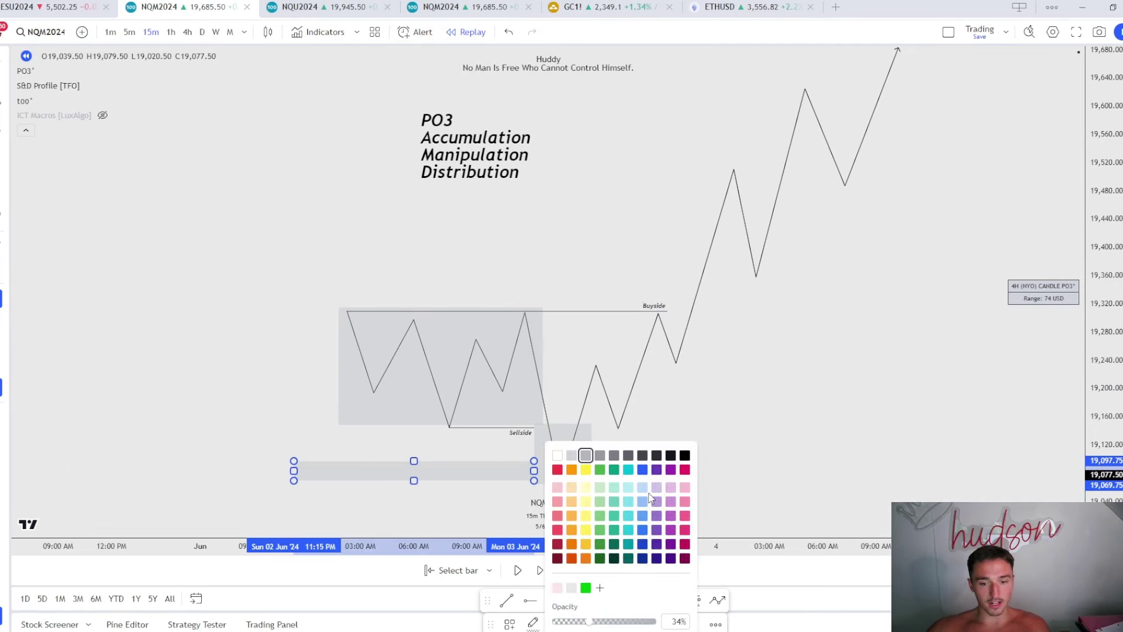
left_click(655, 500)
left_click(731, 464)
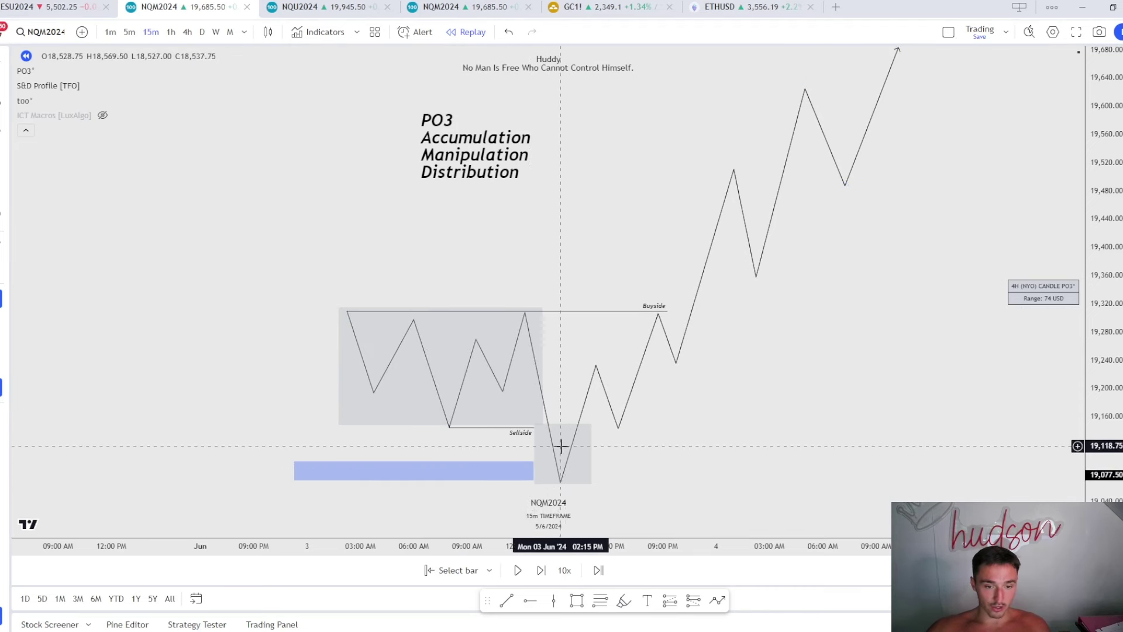
left_click_drag(532, 471, 586, 470)
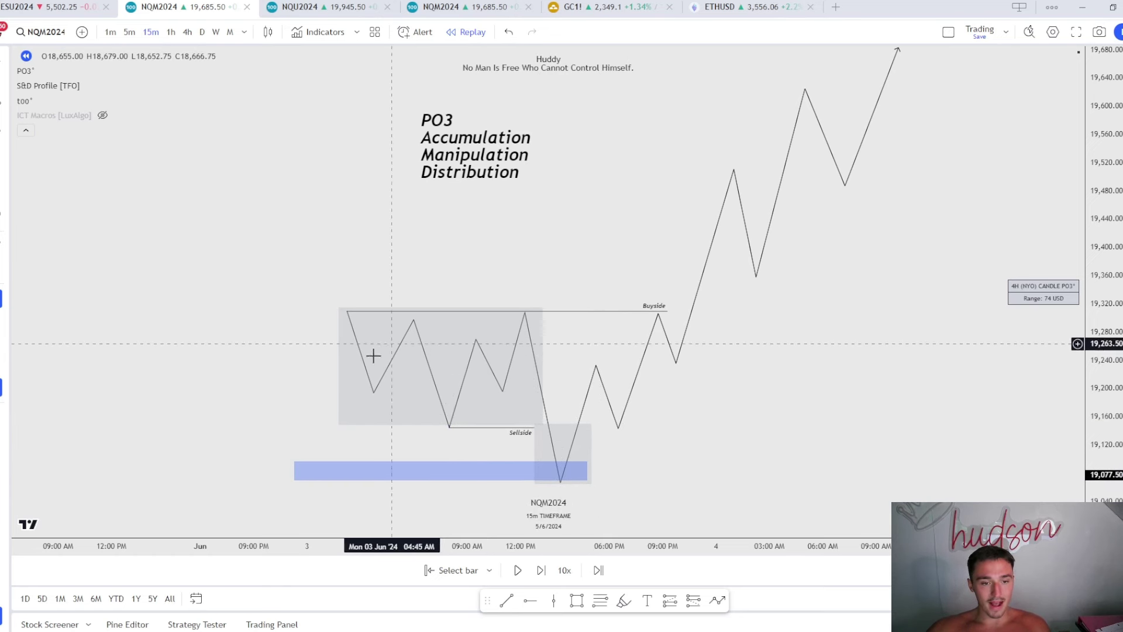
Reshape the price path so its next peak breaks above the Buyside line and the following low retests near that line
left_click(618, 428)
left_click_drag(658, 314, 658, 231)
left_click_drag(676, 363, 689, 322)
left_click(759, 339)
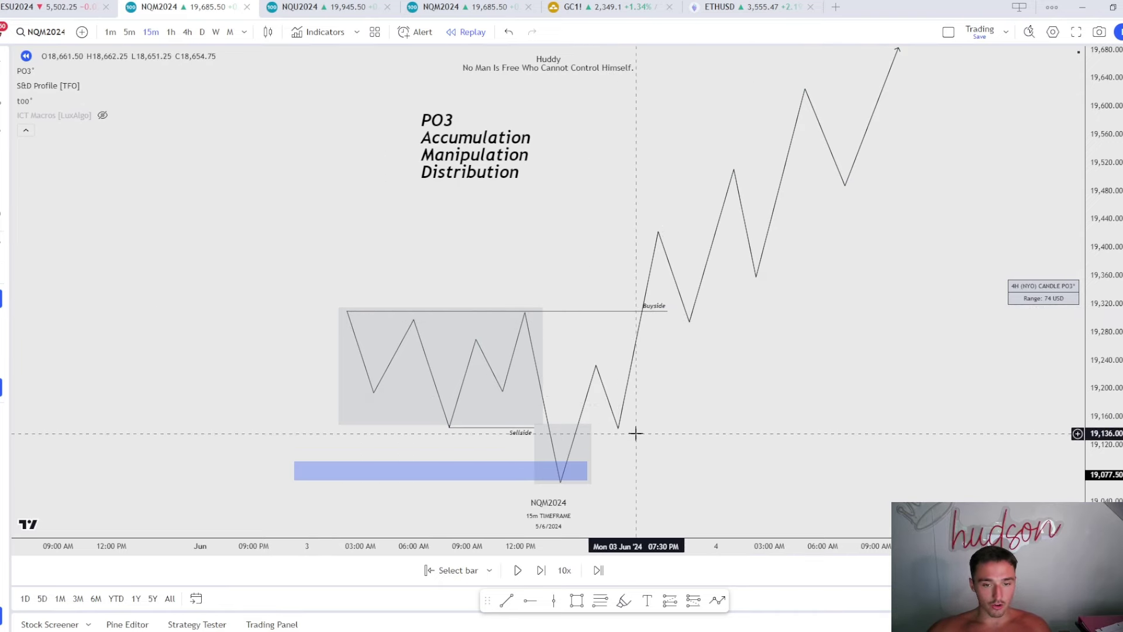
Draw a blue rectangle over the Buyside retest and a second one from the last range high using the BRKR template
left_click_drag(631, 325, 804, 303)
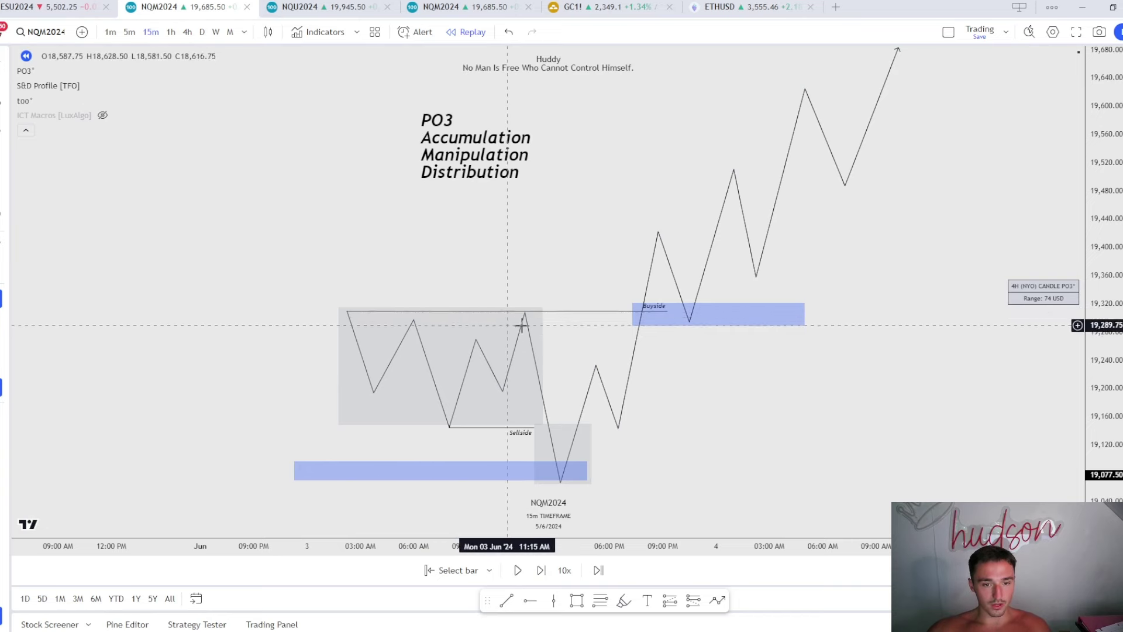
left_click_drag(507, 334, 760, 309)
left_click(509, 624)
left_click(516, 562)
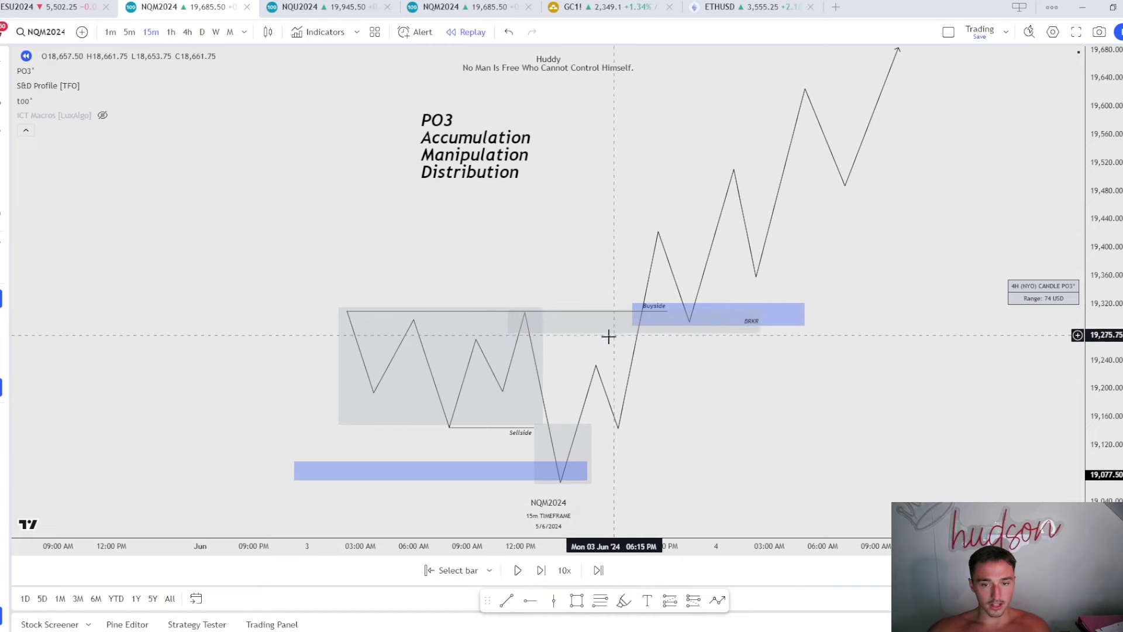
Fill the manipulation rectangle around the dip with red
left_click(585, 450)
left_click(556, 624)
left_click(557, 469)
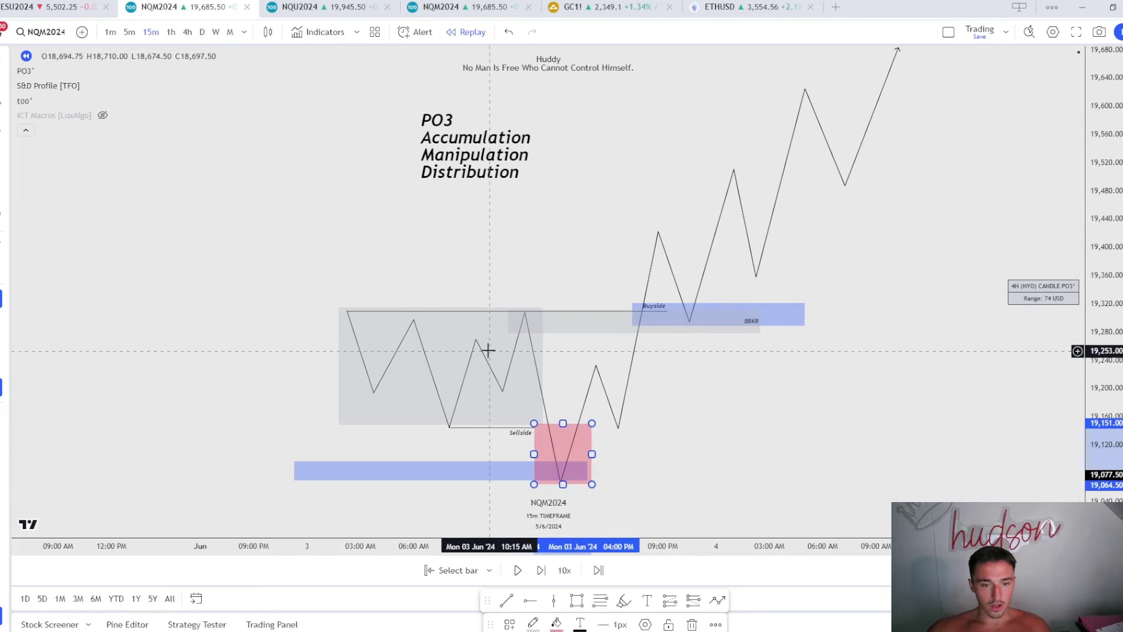
key("Escape")
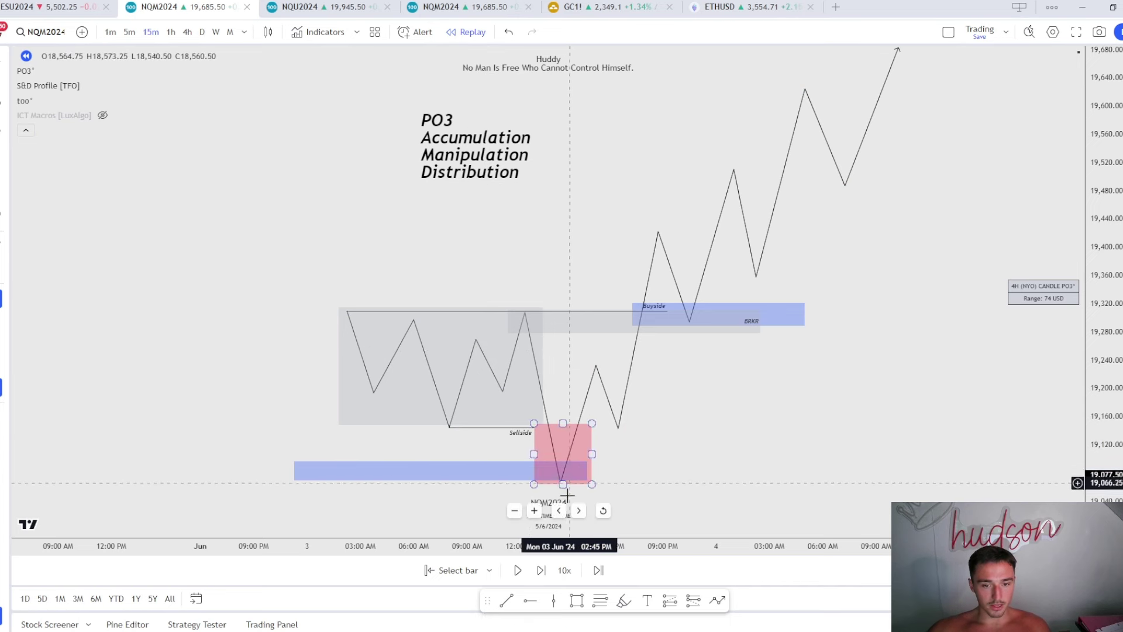
Draw a rectangle over the whole distribution rally up to the arrow tip and fill it with blue
mouse_move(592, 423)
left_mouse_down()
mouse_move(818, 105)
mouse_move(894, 48)
left_mouse_up()
left_click(556, 623)
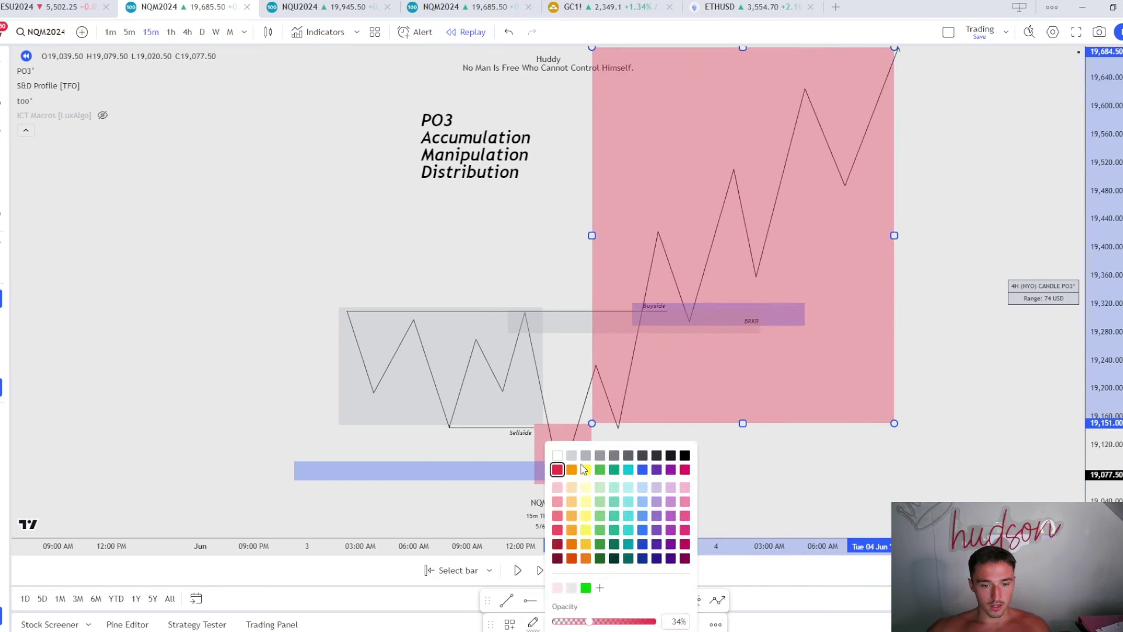
left_click(642, 469)
left_click(721, 458)
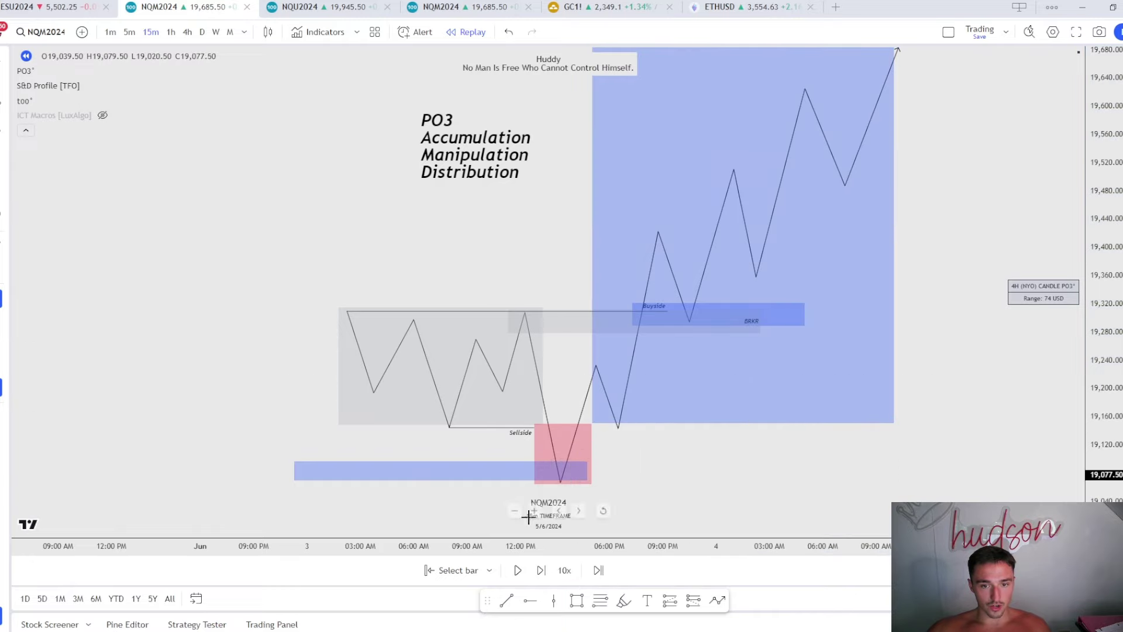
Delete all drawings of the PO3 diagram and reset the chart view to the price candles
left_click_drag(346, 500, 1057, 103)
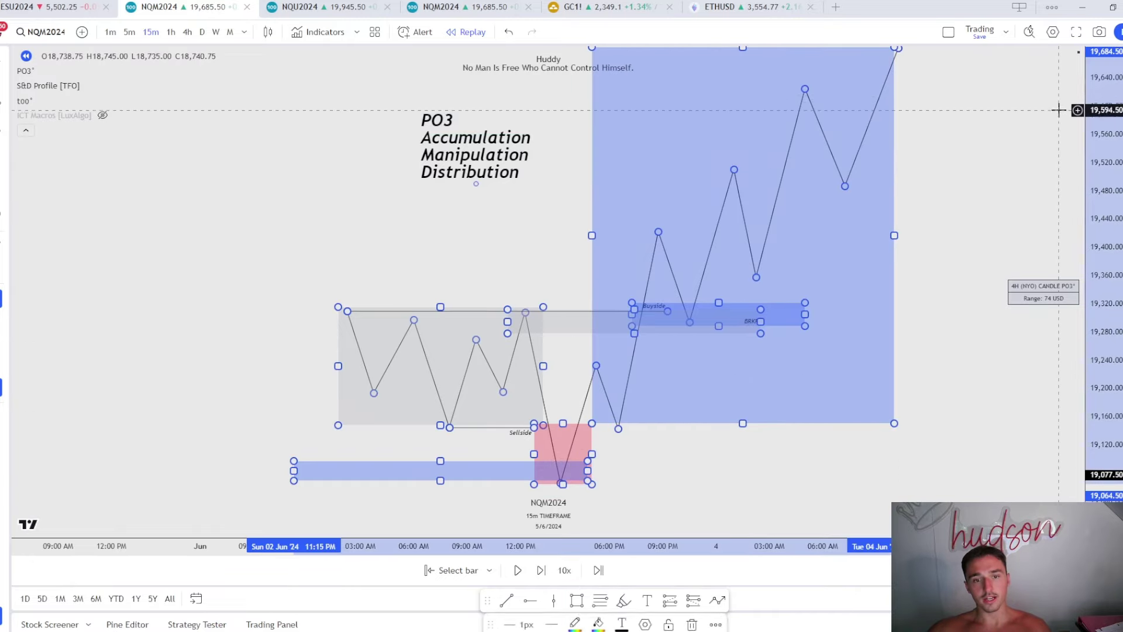
key("Delete")
right_click(629, 334)
left_click(666, 353)
Draw a horizontal line from the 4 June 12:00 AM candle through the New York session and apply the 0:00 Midnight Open template
scroll(749, 466, "up", 3)
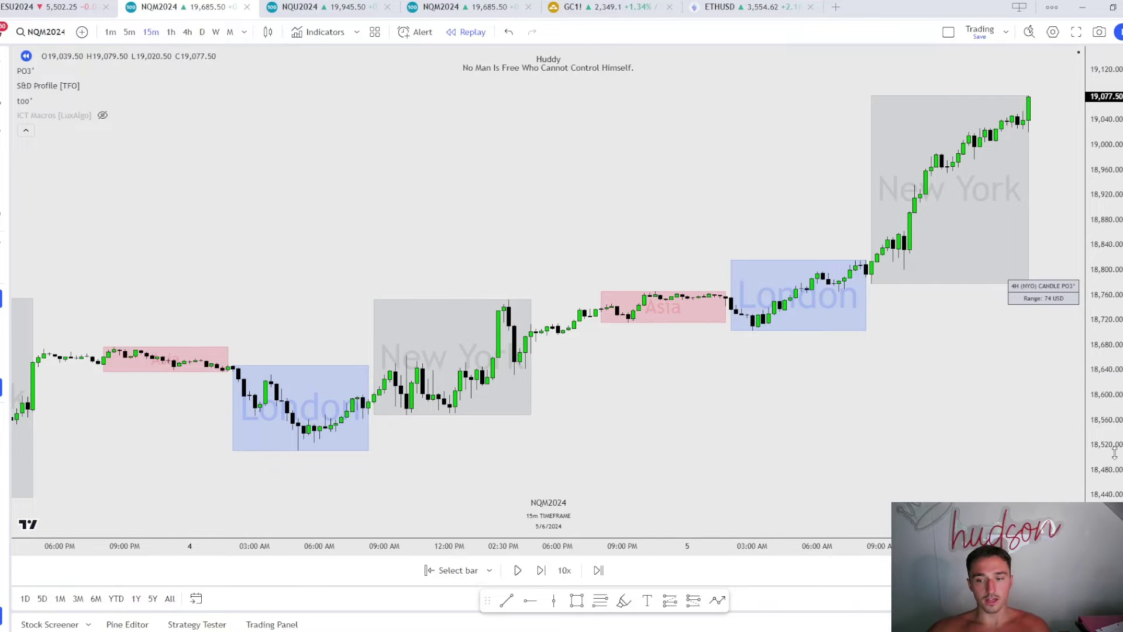
left_click_drag(1114, 455, 1114, 319)
left_click_drag(653, 431, 886, 300)
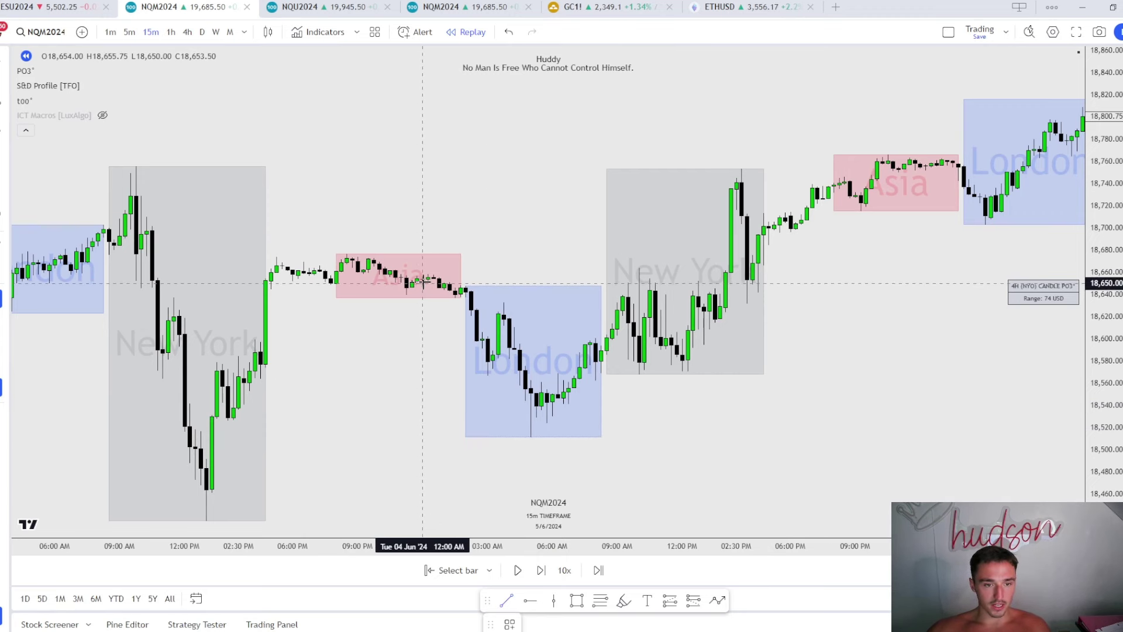
left_click(423, 278)
left_click(850, 279)
left_click(509, 624)
left_click(529, 509)
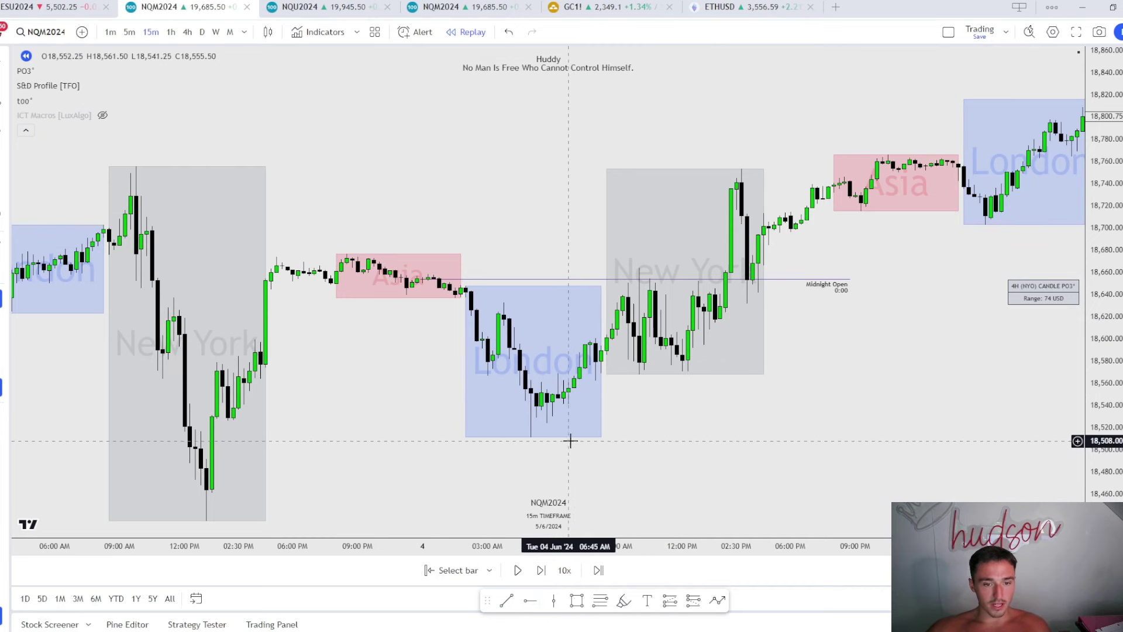
Draw a rectangle over the price gap from about 18,491.75 to 18,527.75, extend it past London, and apply the FVG template
left_click(577, 600)
left_click(206, 459)
left_click(655, 419)
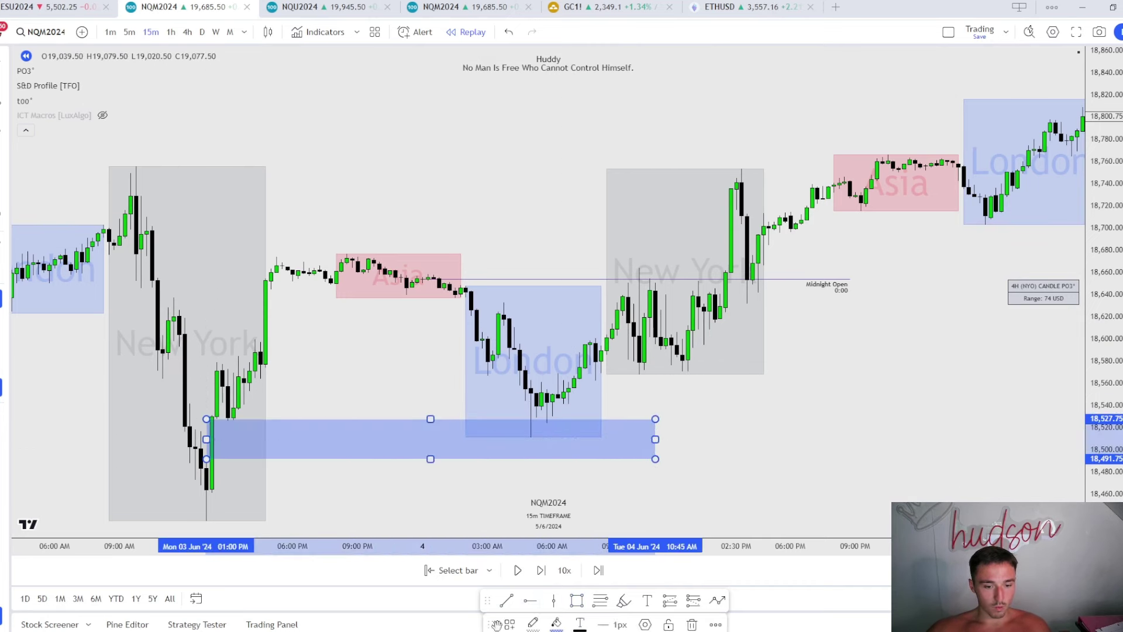
left_click(509, 623)
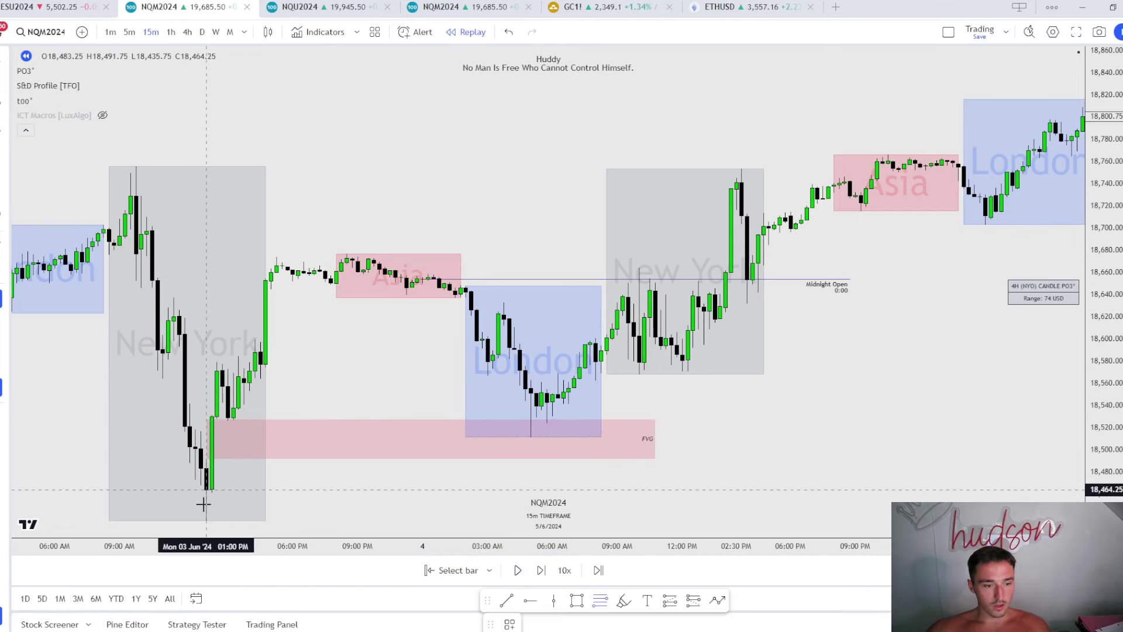
Draw a Fibonacci retracement from the 3 June New York low to the 04:15 PM high and apply the Premium/Discount template
mouse_move(206, 520)
left_mouse_down()
mouse_move(296, 359)
mouse_move(277, 258)
left_mouse_up()
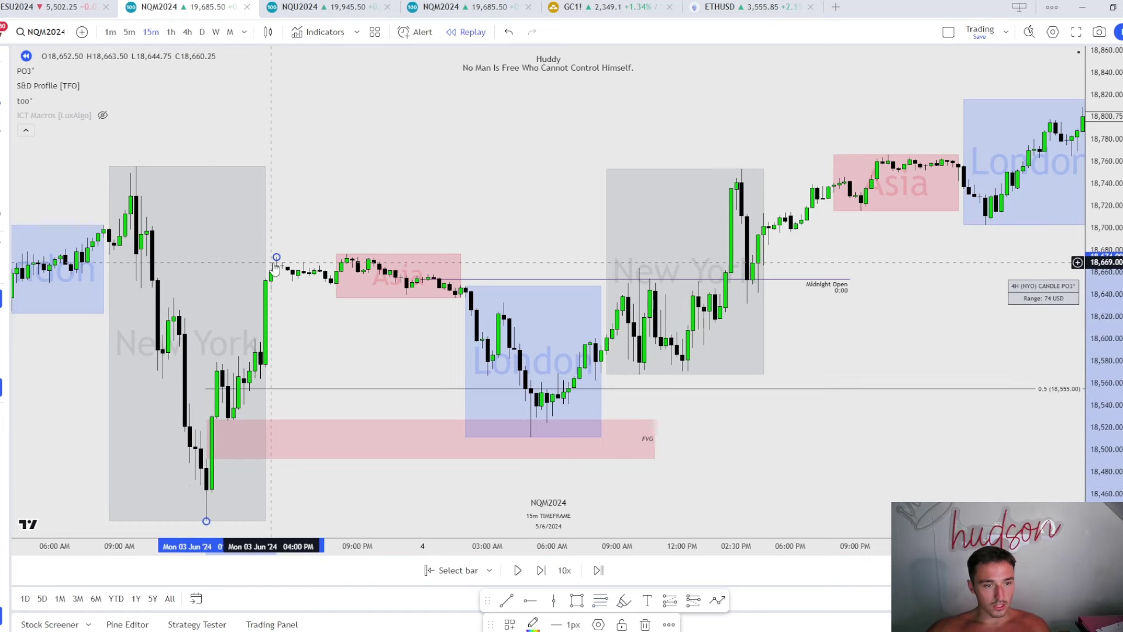
left_click(276, 398)
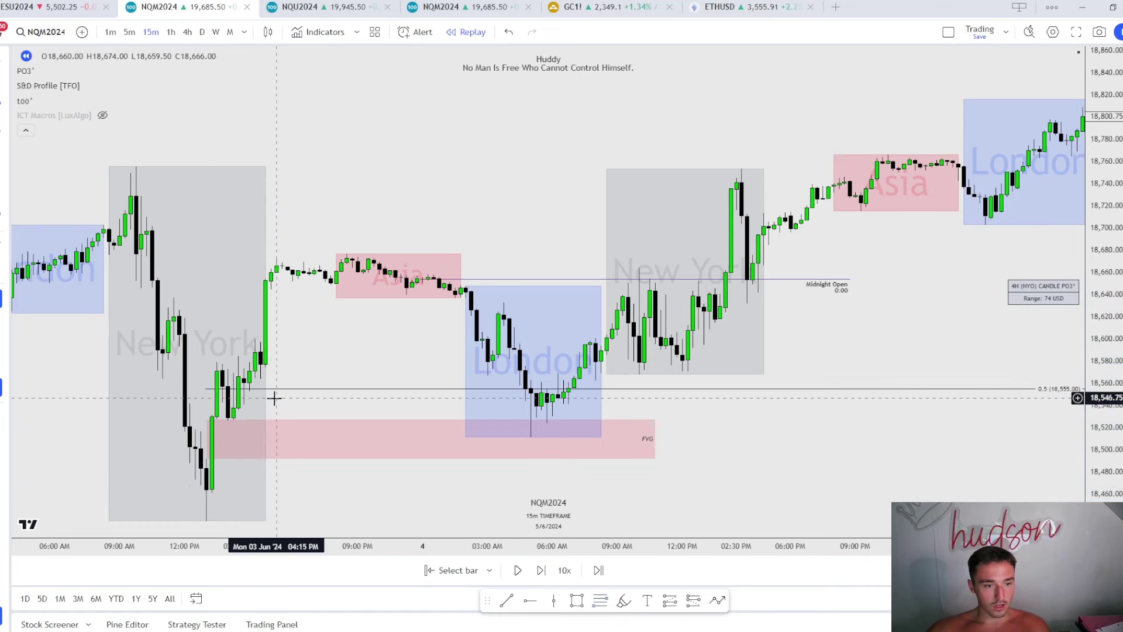
left_click(279, 386)
left_click(509, 624)
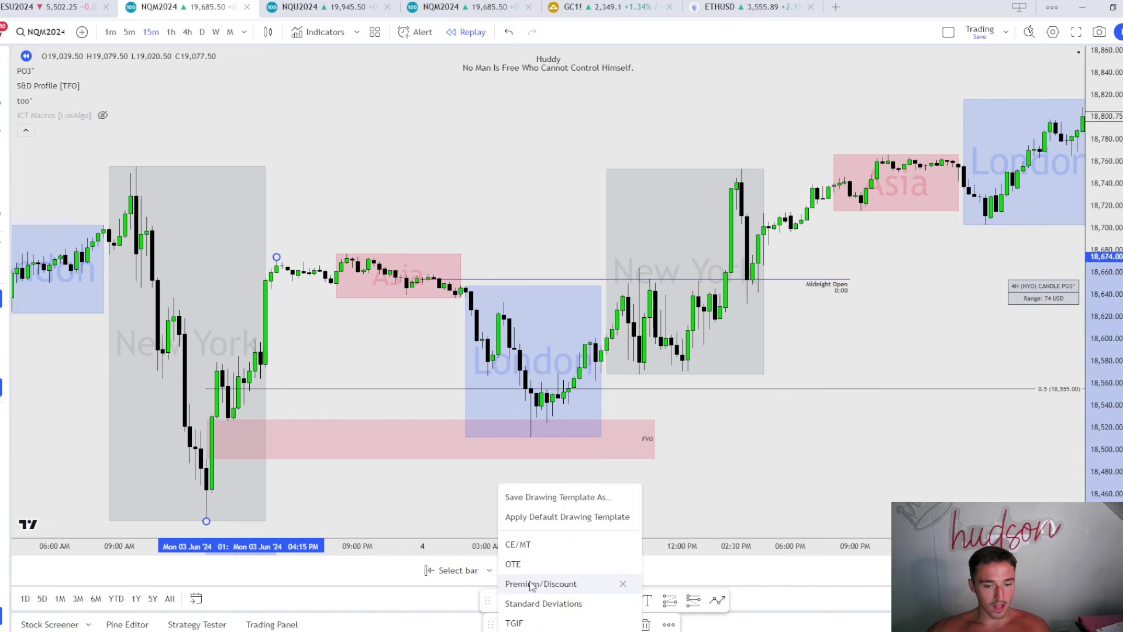
left_click(532, 581)
left_click(232, 423)
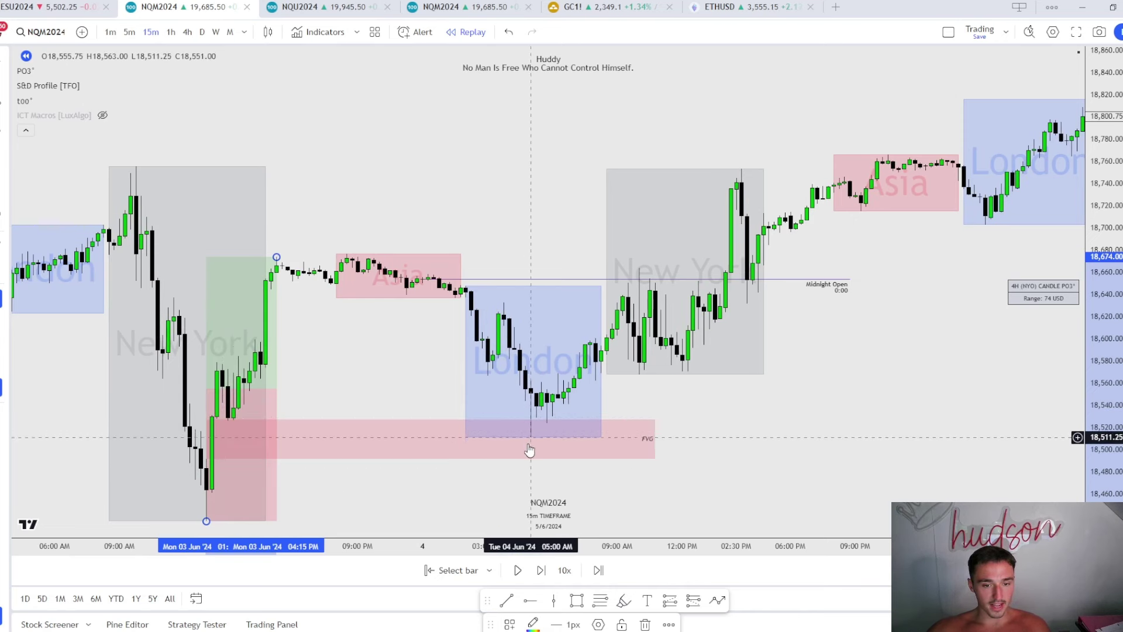
Delete the FVG rectangle below the London session
left_click(650, 442)
key("Delete")
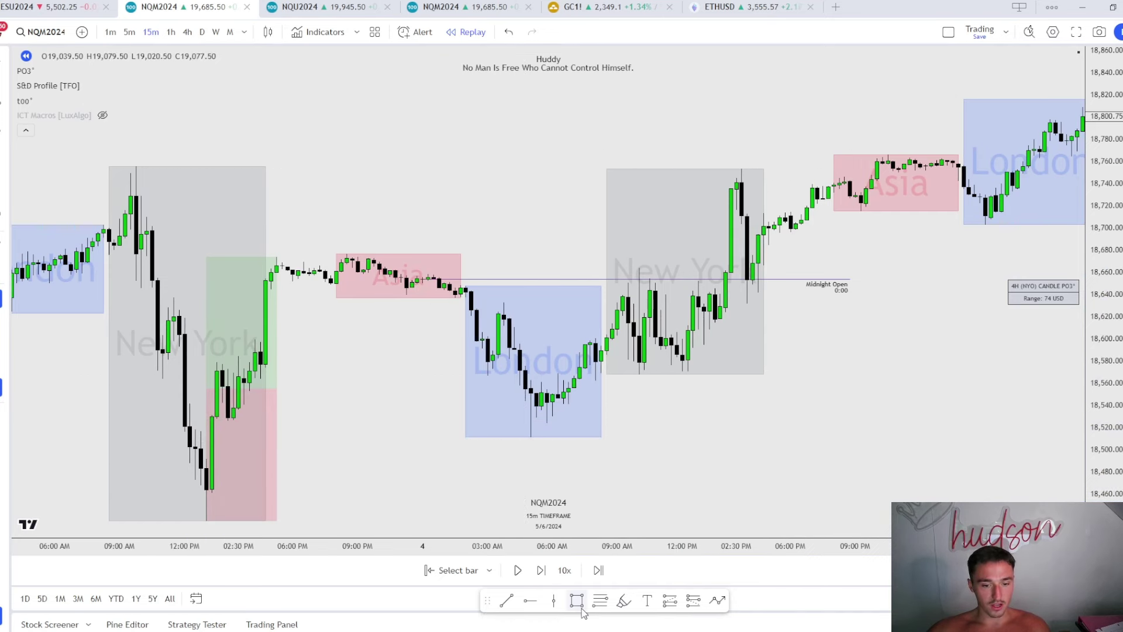
Draw a rectangle from 18,562.25 to 18,600.50 over the 4 June 08:00 AM candle, extend it across New York, and apply the MT template
left_click(596, 381)
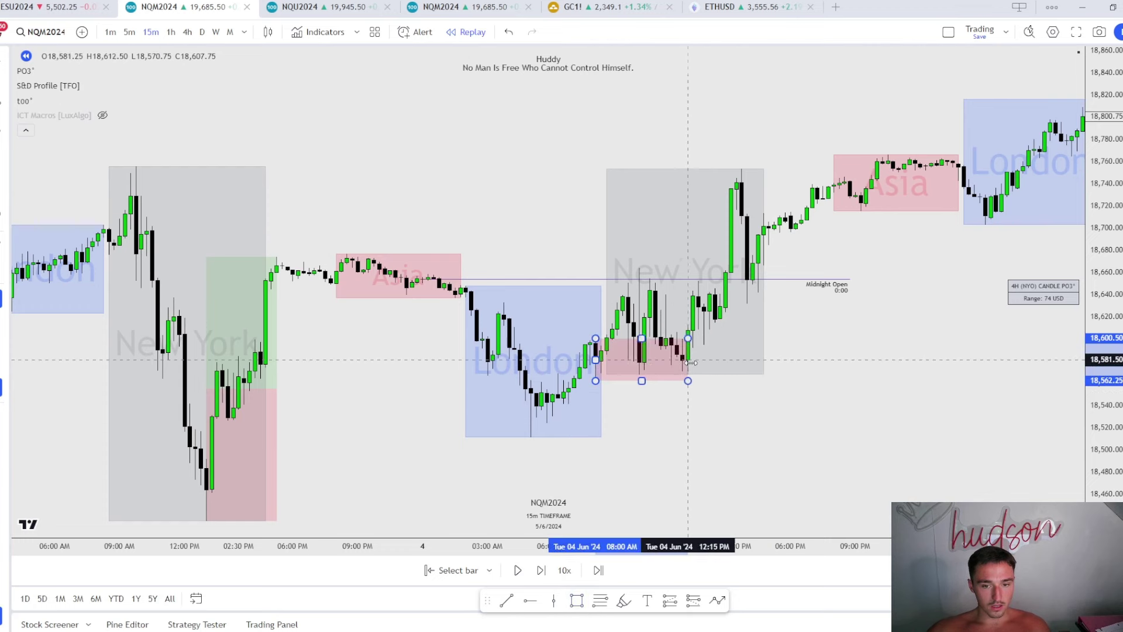
left_click(715, 338)
left_click(517, 625)
left_click(522, 602)
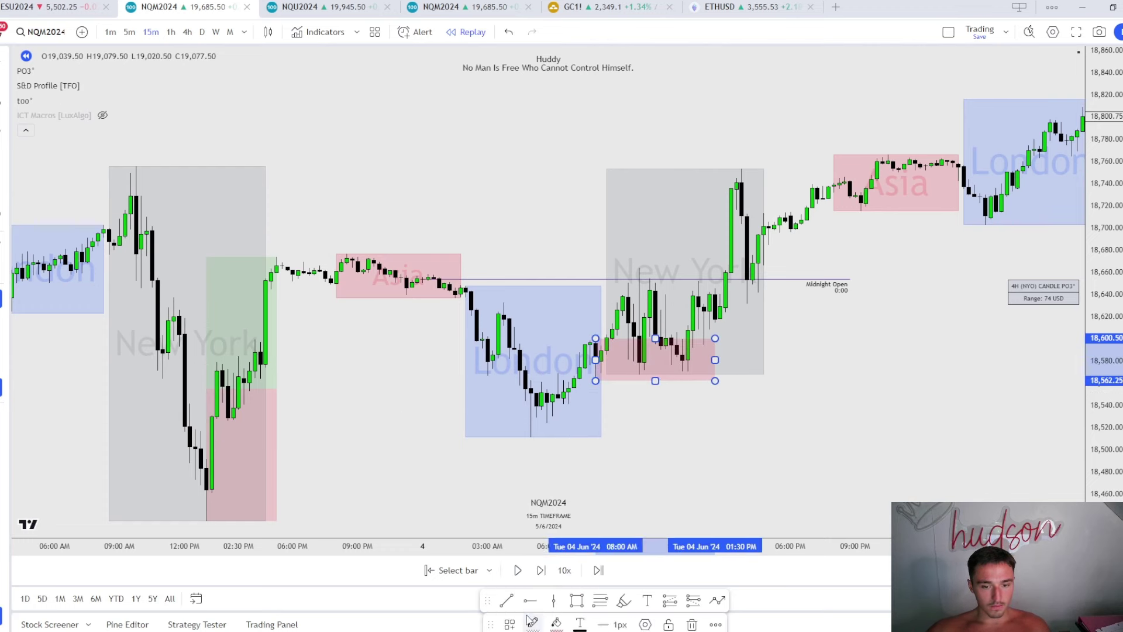
left_click_drag(712, 361, 762, 360)
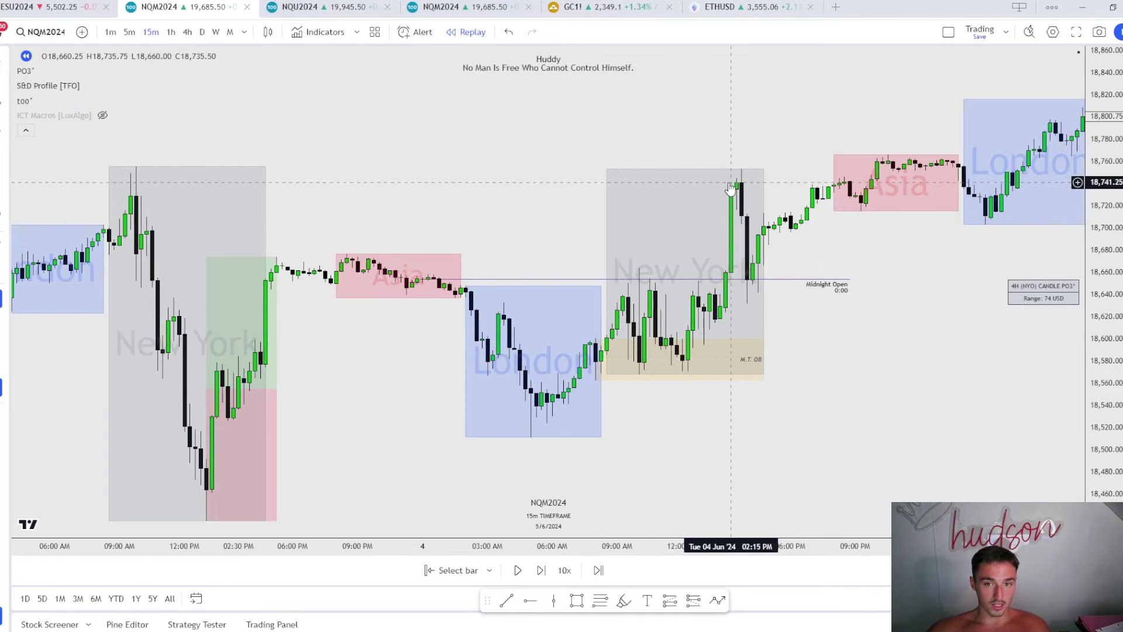
Draw a trend line from the 3 June New York high to the 4 June New York high and sketch a flat-dip-rally-pullback path below
left_click(507, 600)
left_click(136, 166)
left_click(746, 167)
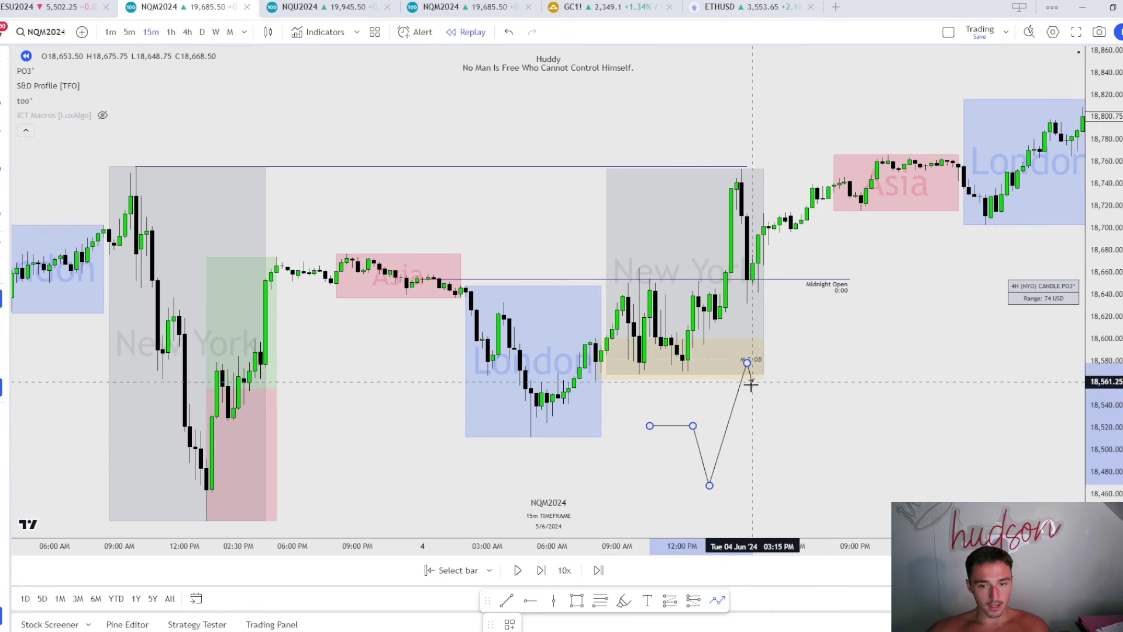
double_click(801, 416)
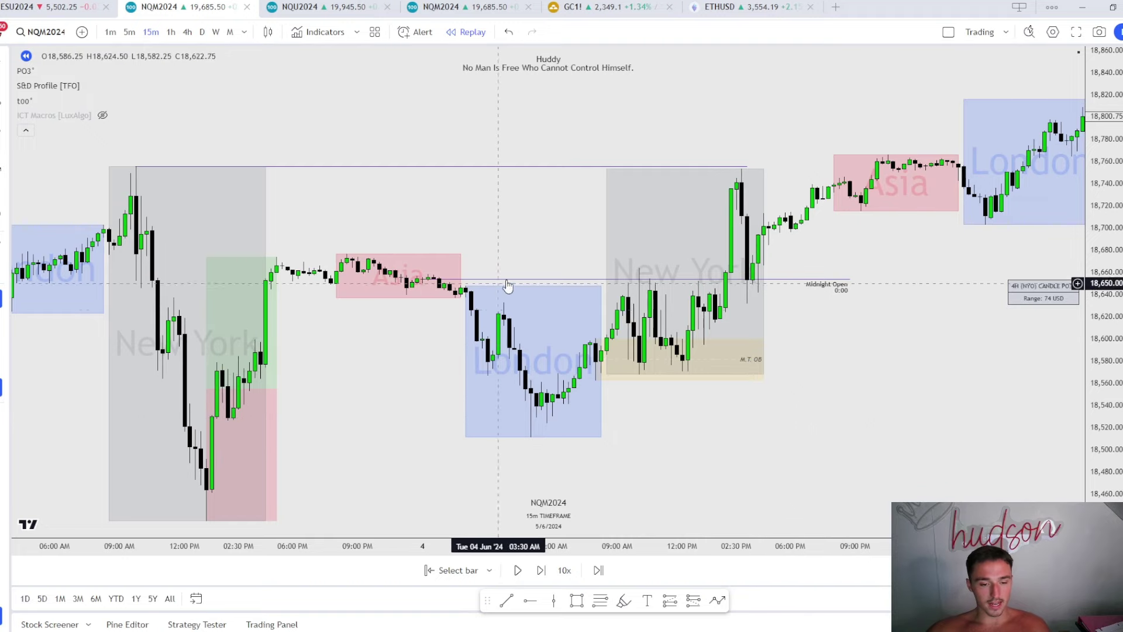
Remove all drawings from the chart around the 4 and 5 June sessions
left_click_drag(891, 336, 438, 486)
right_click(830, 401)
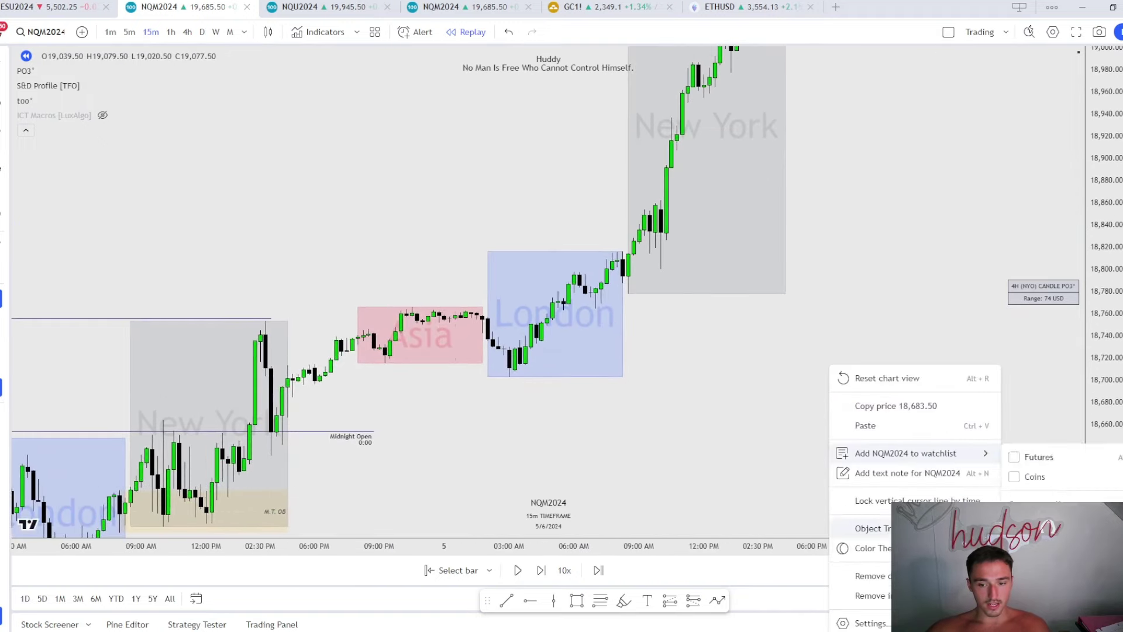
left_click(863, 559)
left_click(564, 351)
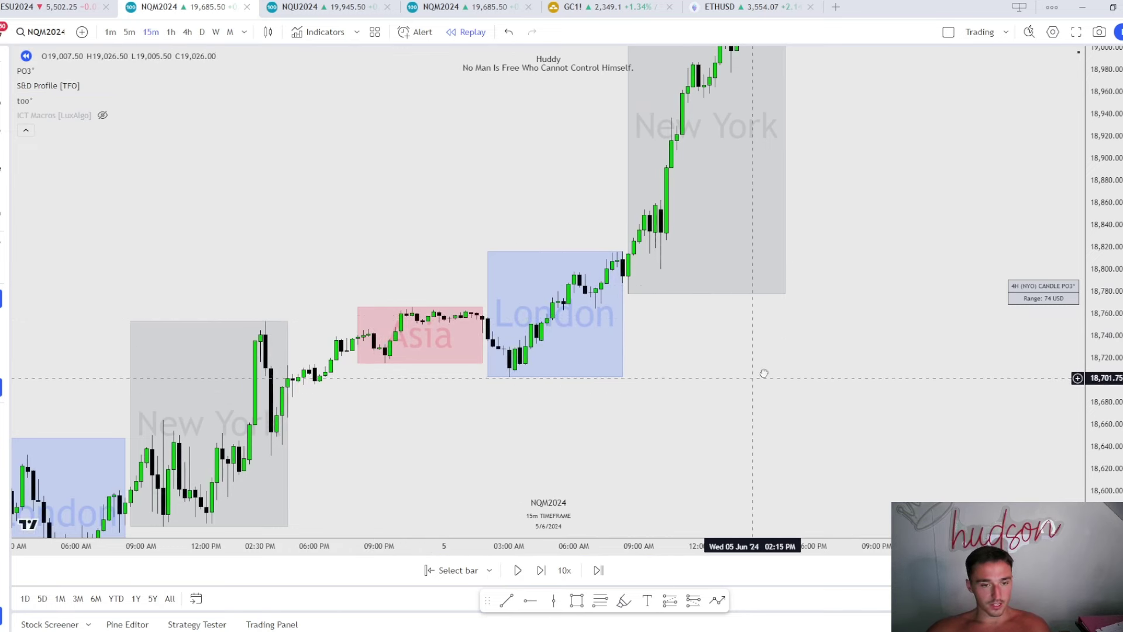
Draw a Premium/Discount Fibonacci retracement from the 4 June New York session high to its low
left_click_drag(752, 377, 798, 357)
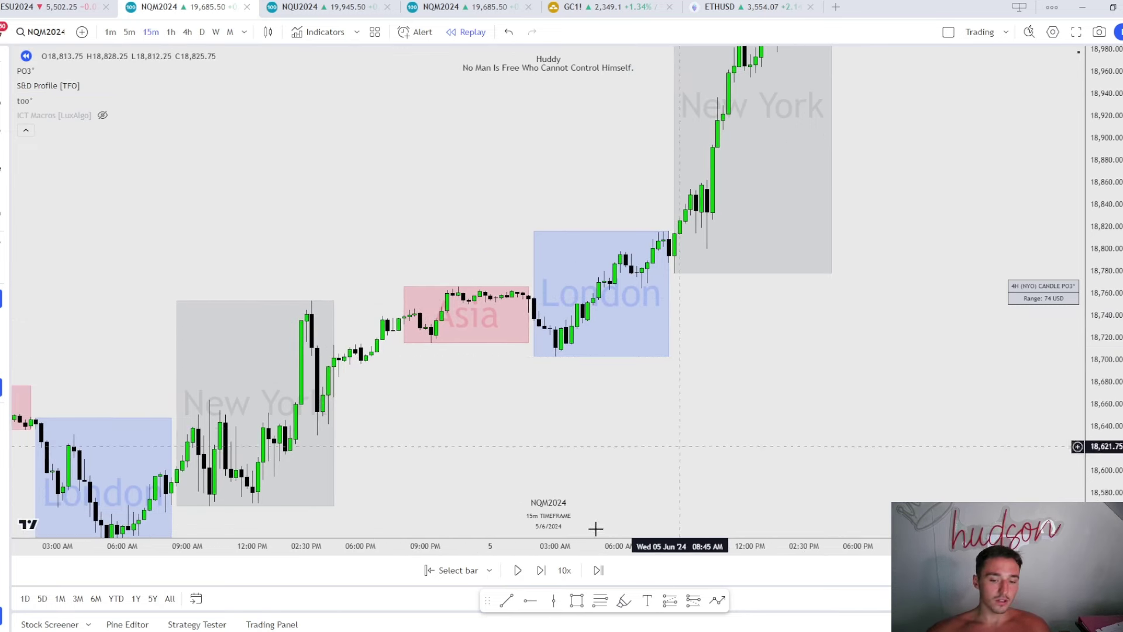
mouse_move(312, 292)
left_mouse_down()
mouse_move(244, 521)
mouse_move(251, 509)
mouse_move(210, 510)
left_mouse_up()
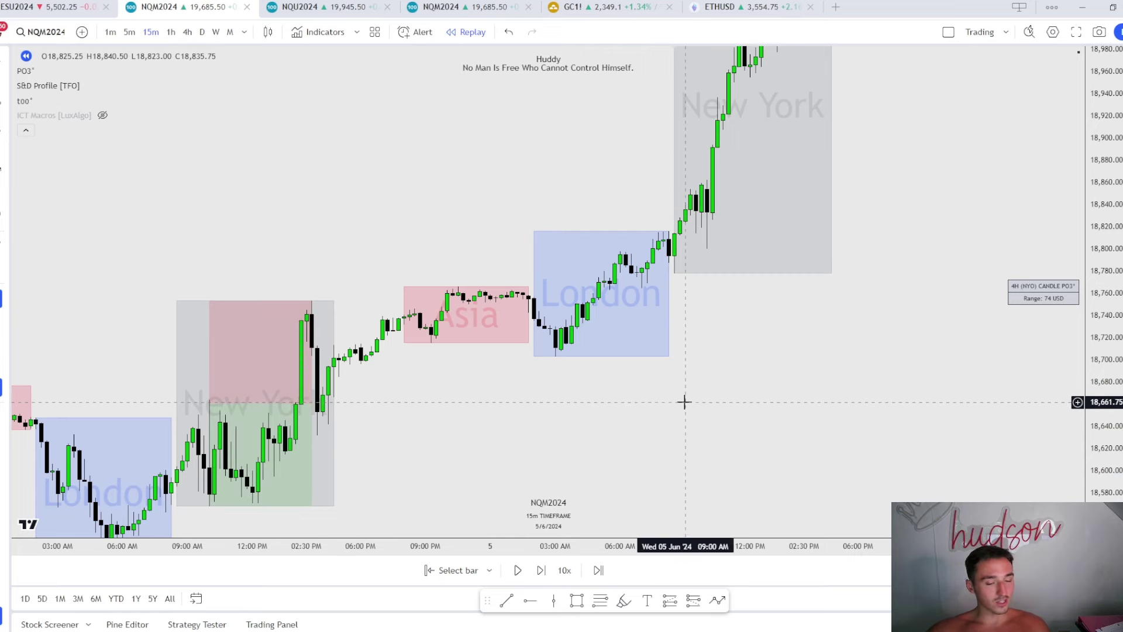
Draw a horizontal line from the 5 June Asia session low into the London session and apply the Sellside template
left_click_drag(566, 430, 754, 362)
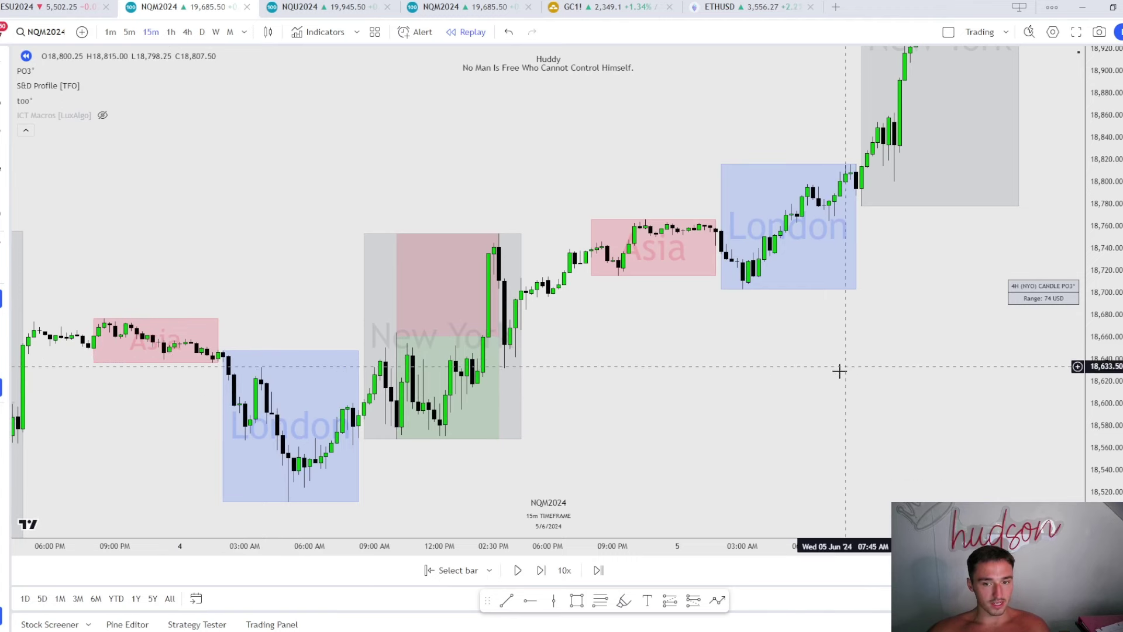
left_click_drag(845, 366, 725, 398)
left_click_drag(499, 309, 672, 309)
left_click(507, 623)
left_click(515, 602)
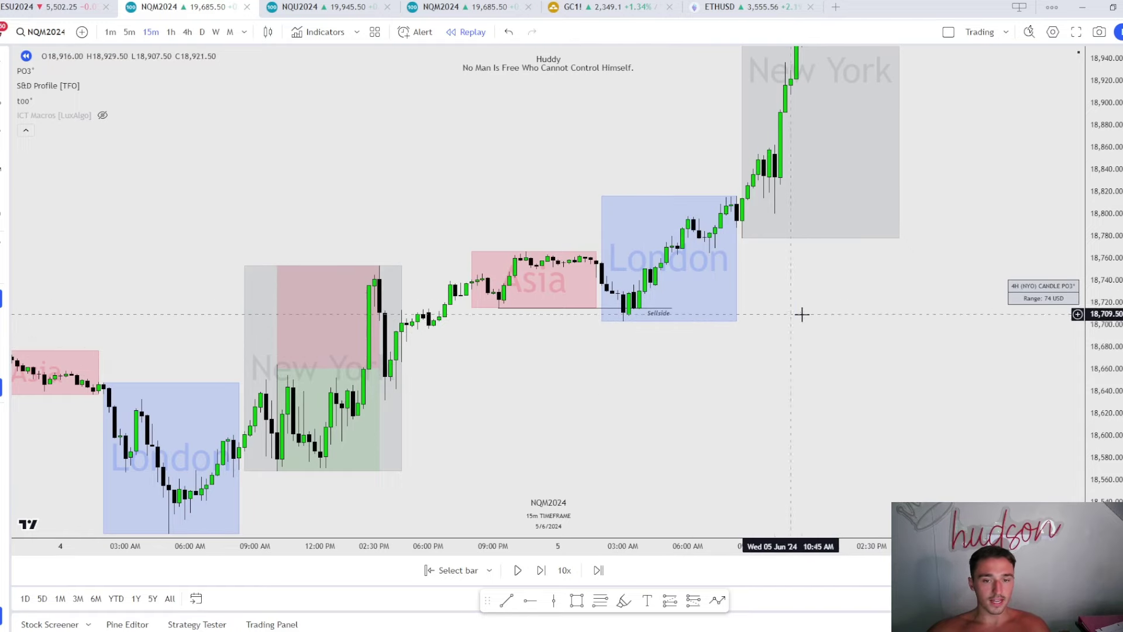
Delete the Premium/Discount retracement over the 4 June New York session
left_click(333, 371)
key("Delete")
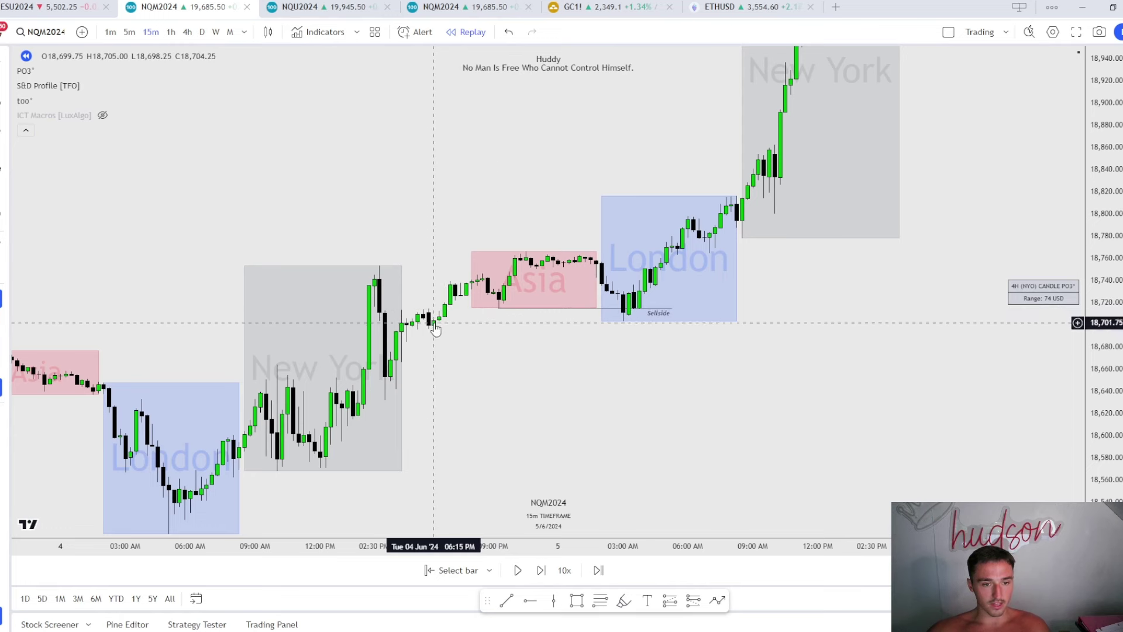
Draw a rectangle from 18,787.50 to 18,816.25 over the 5 June 08:15 AM candle, extend it into New York, and apply the MT template
left_click_drag(801, 372, 773, 402)
left_click_drag(1114, 477, 1114, 409)
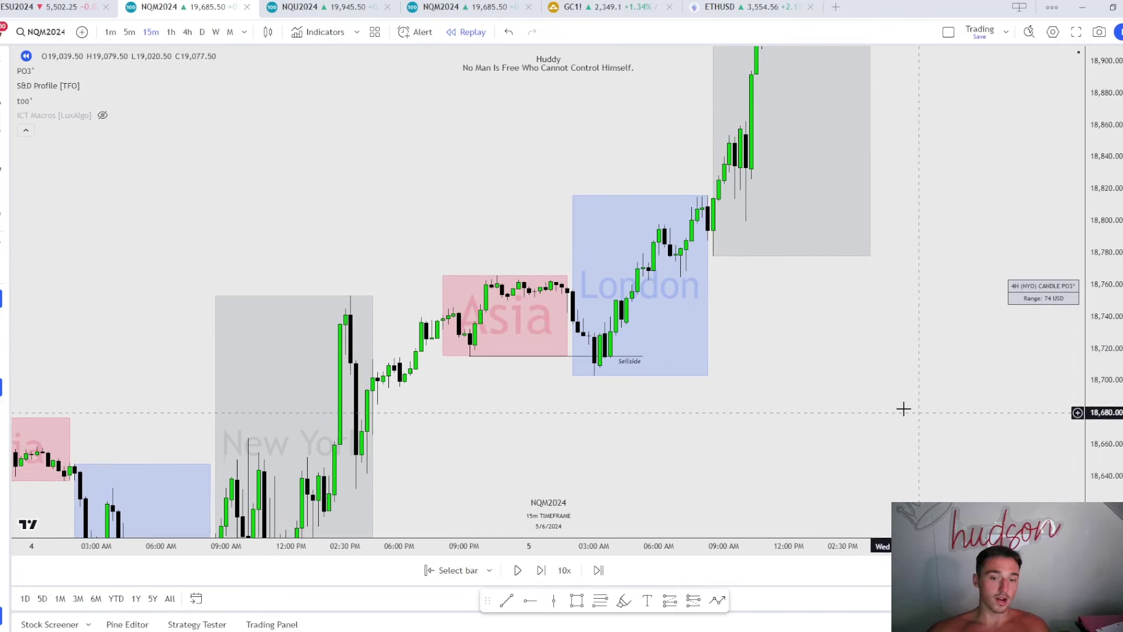
left_click_drag(881, 418, 777, 420)
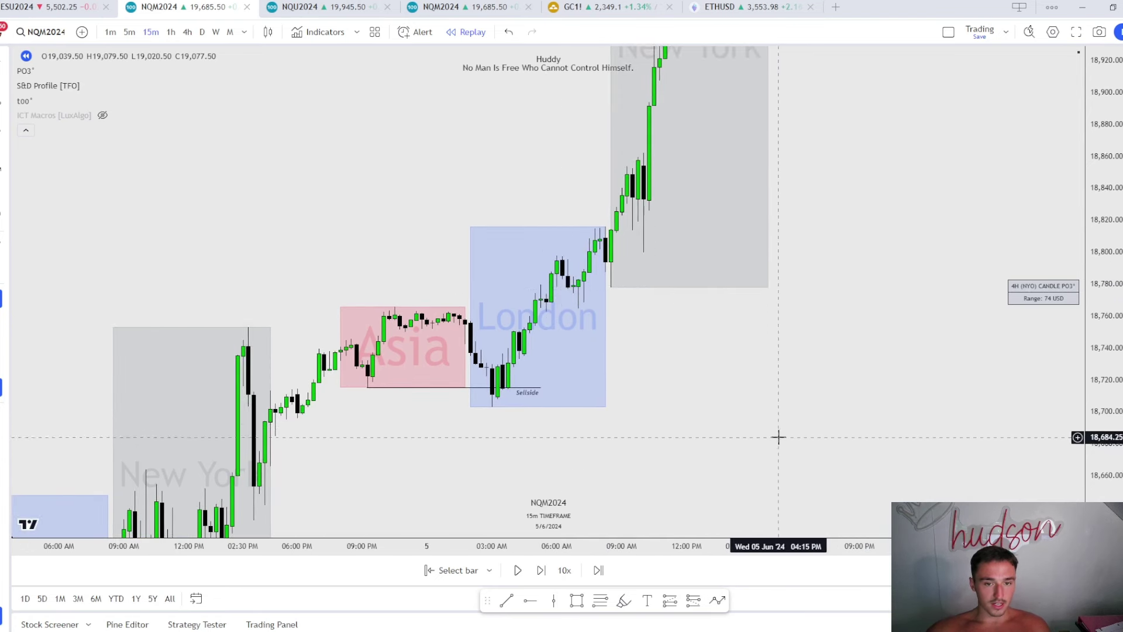
left_click_drag(770, 436, 734, 476)
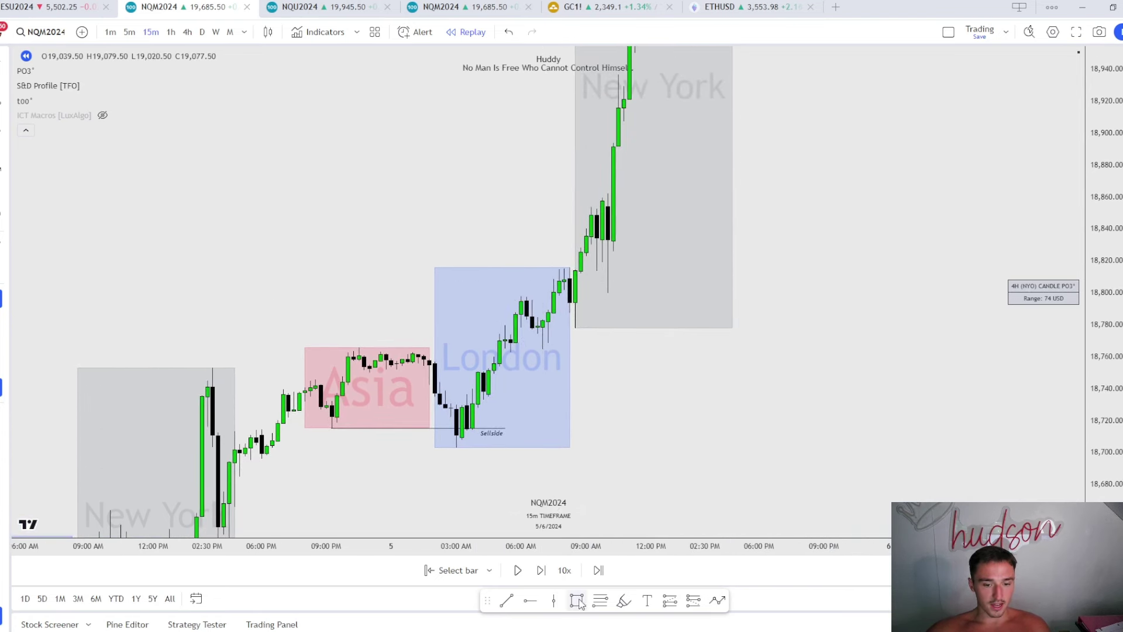
left_click(574, 268)
left_click_drag(575, 291, 662, 301)
left_click_drag(688, 415, 885, 269)
left_click_drag(883, 192, 718, 346)
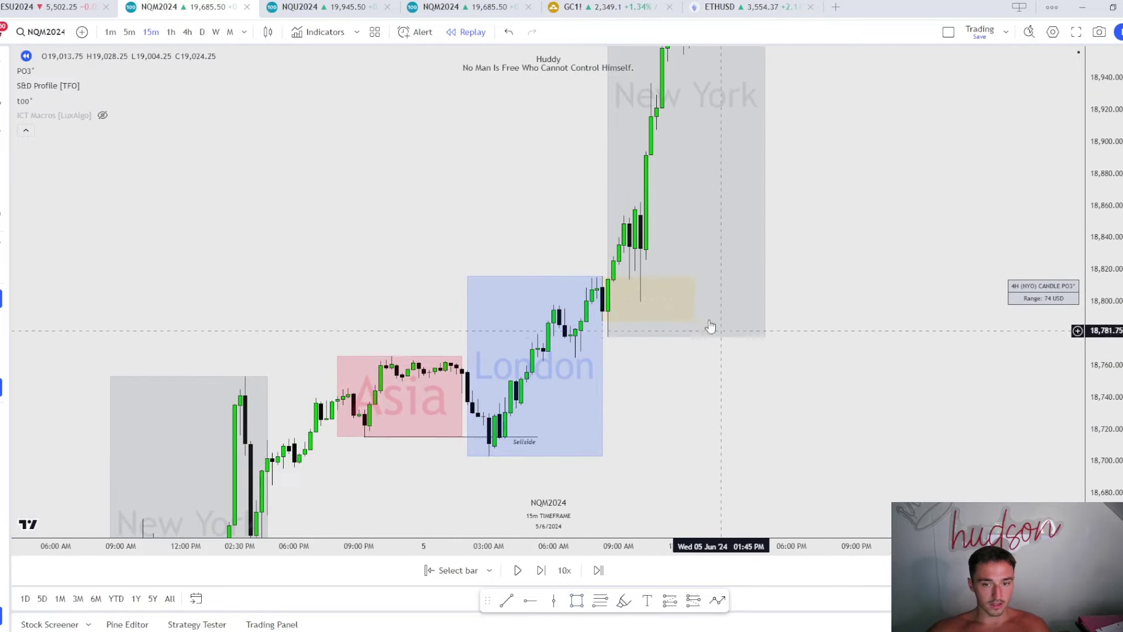
left_click(694, 301)
left_click(509, 623)
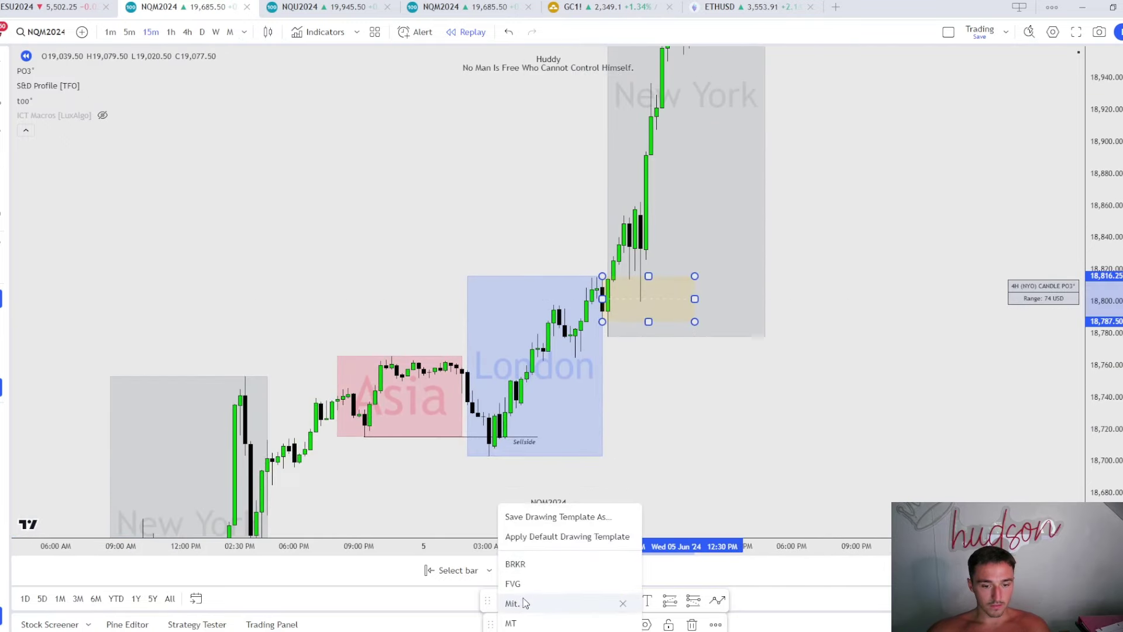
left_click(514, 621)
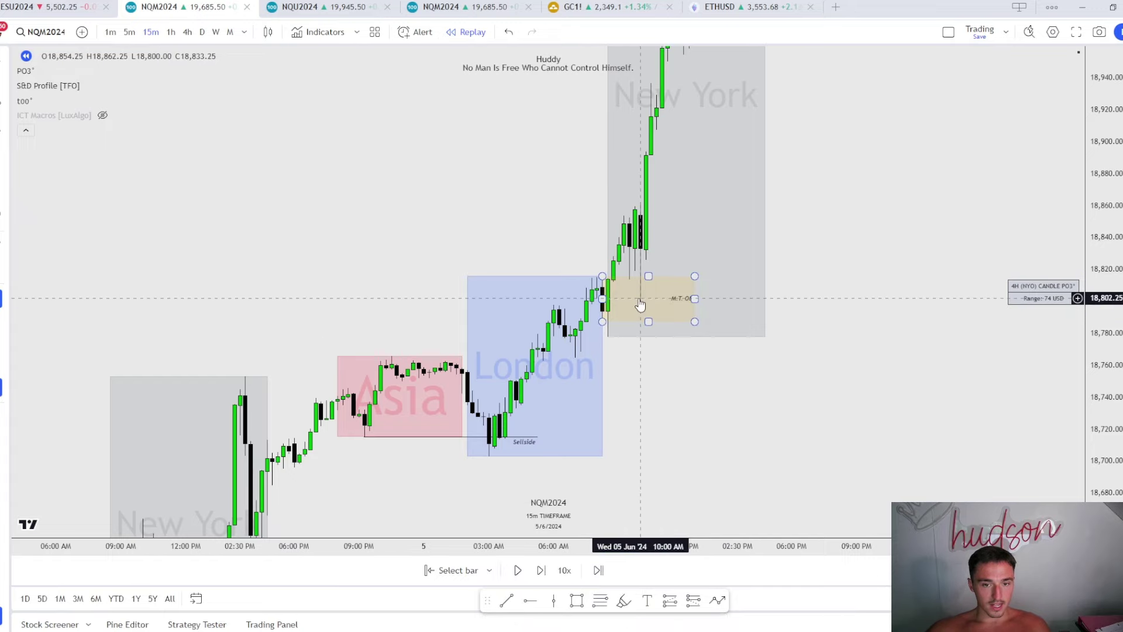
Draw a horizontal line from the 5 June 12:00 AM candle into the New York session and apply the 0:00 Midnight Open template
left_click_drag(860, 85, 827, 185)
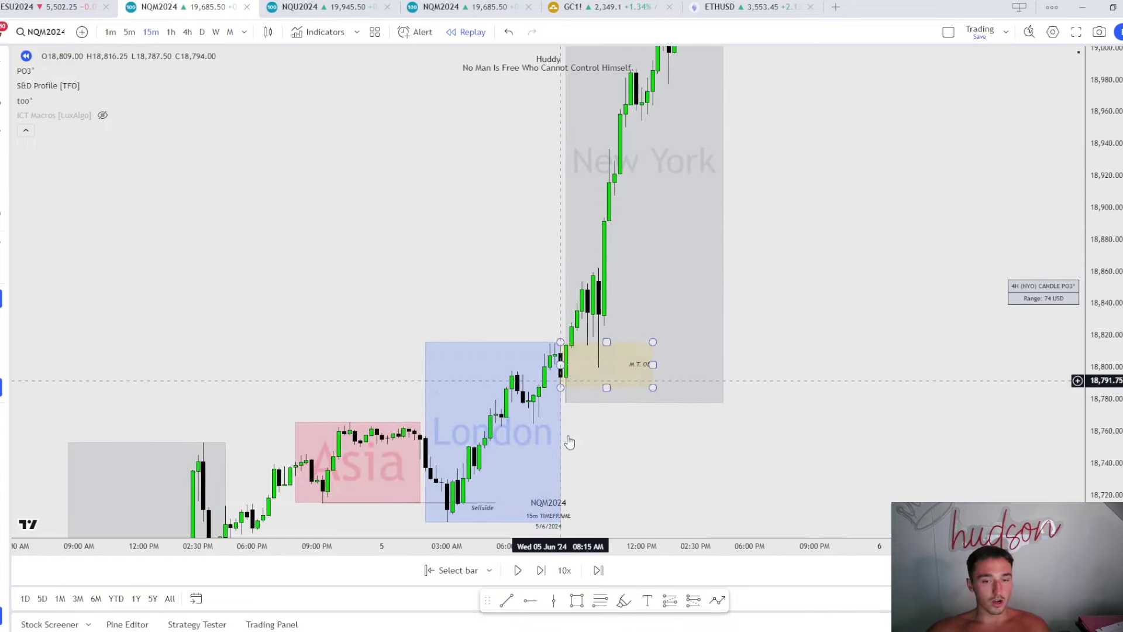
scroll(556, 333, "down", 2)
scroll(515, 183, "down", 1)
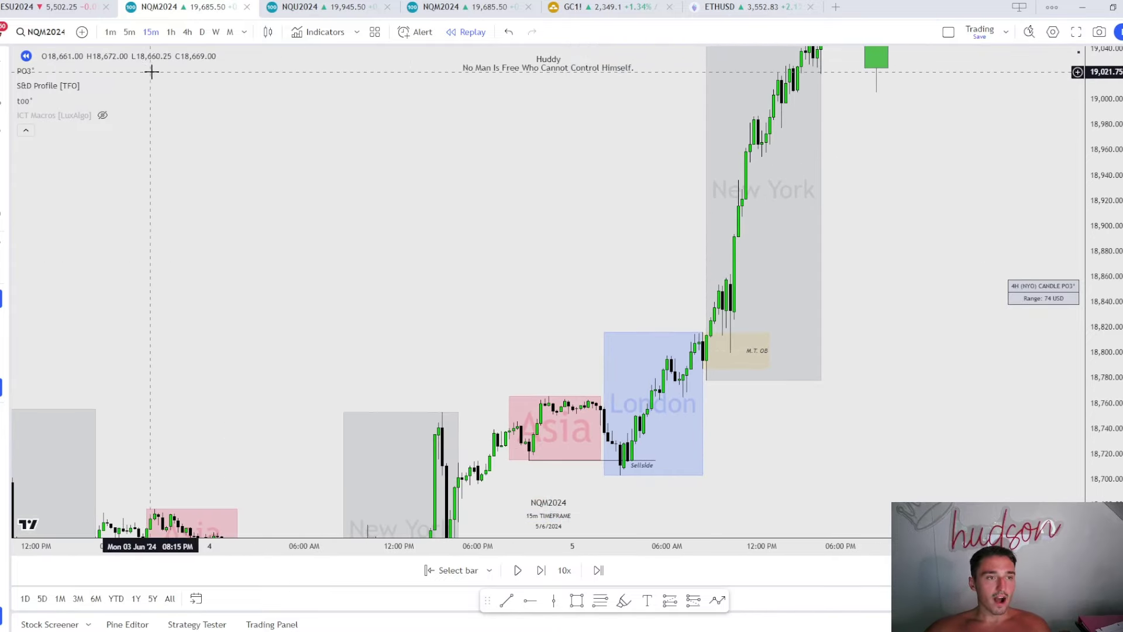
scroll(1019, 271, "down", 4)
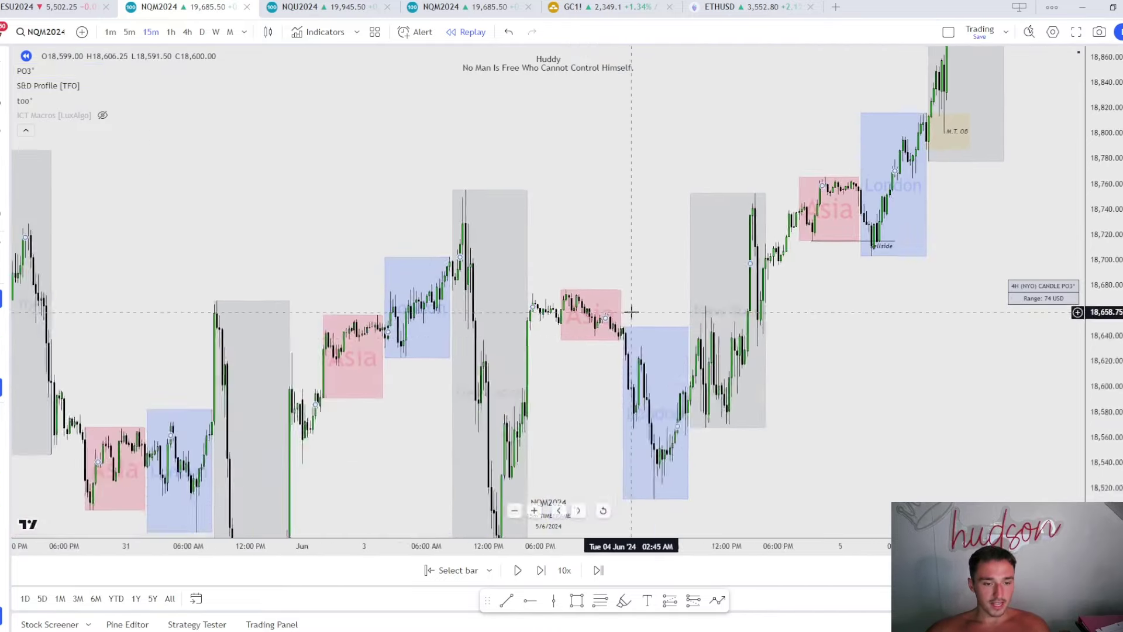
left_click_drag(953, 248, 825, 426)
scroll(749, 467, "up", 3)
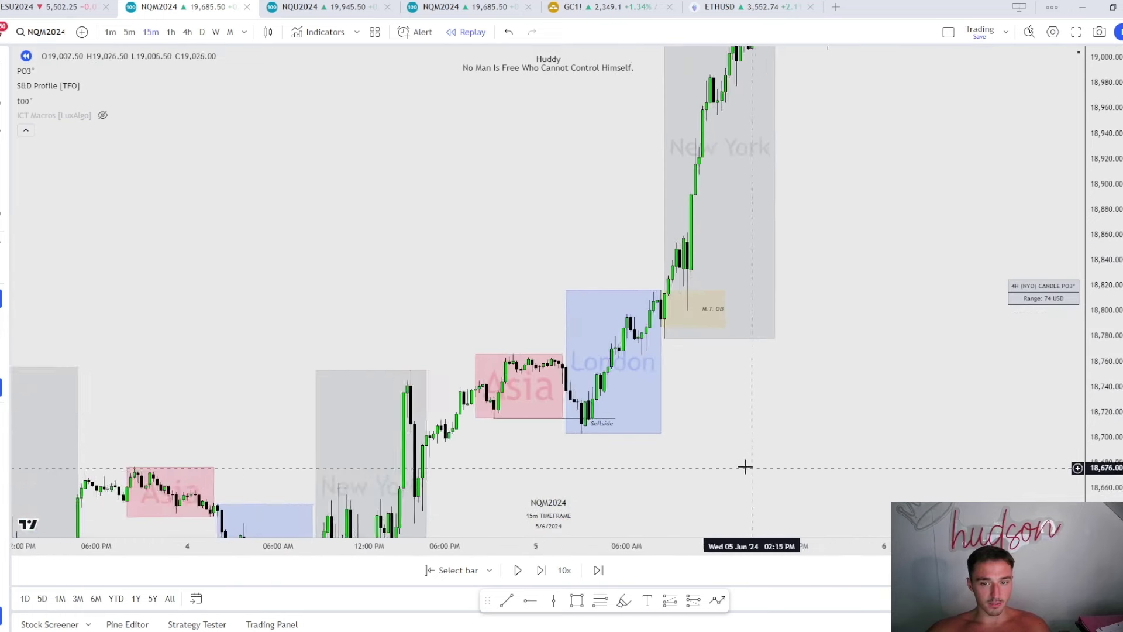
left_click_drag(672, 488, 699, 426)
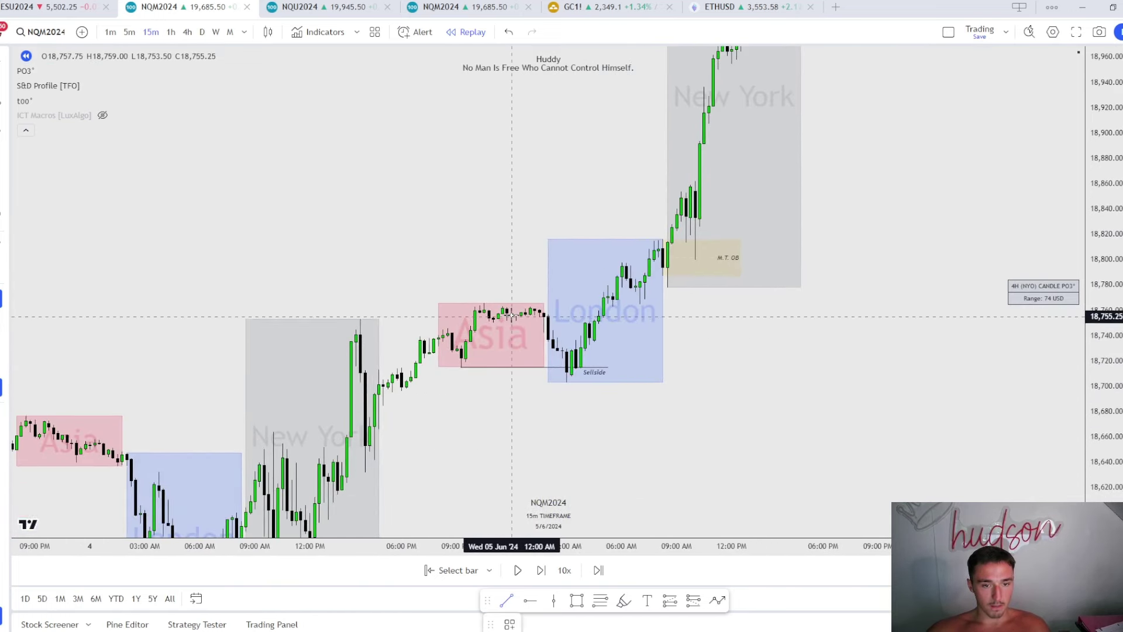
left_click_drag(511, 314, 731, 313)
left_click(509, 624)
left_click(547, 504)
left_click(725, 461)
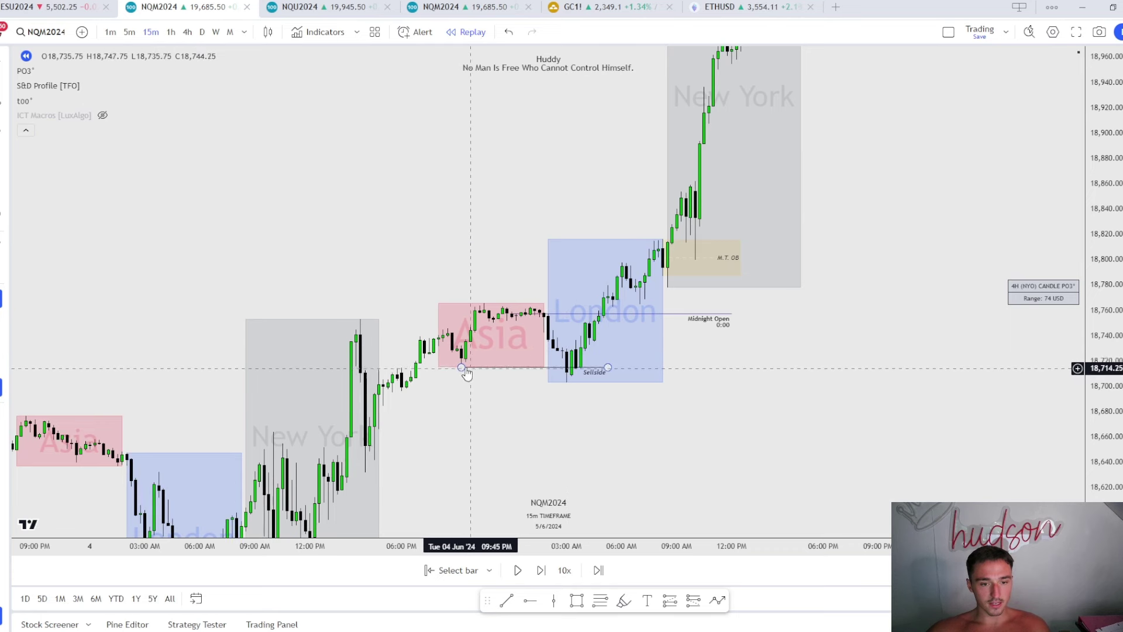
Sketch a Power of Three path beside the 5 June sessions: flat range, sharp dip, long rally, pullback, and flat arrow ending
left_click(711, 600)
left_click(649, 423)
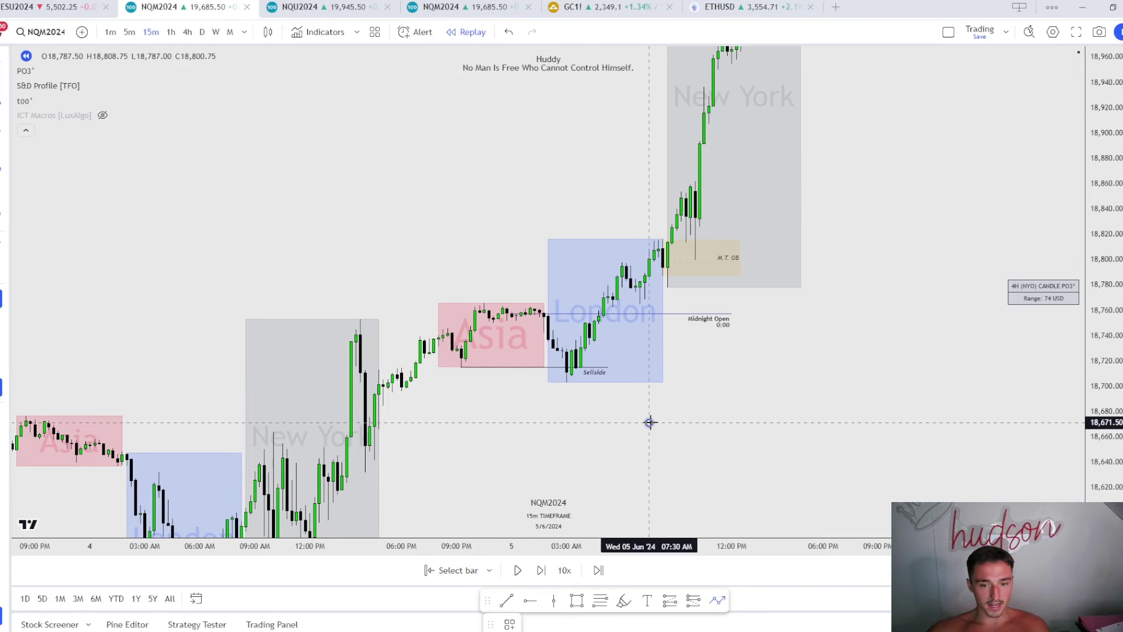
left_click(718, 421)
left_click(736, 512)
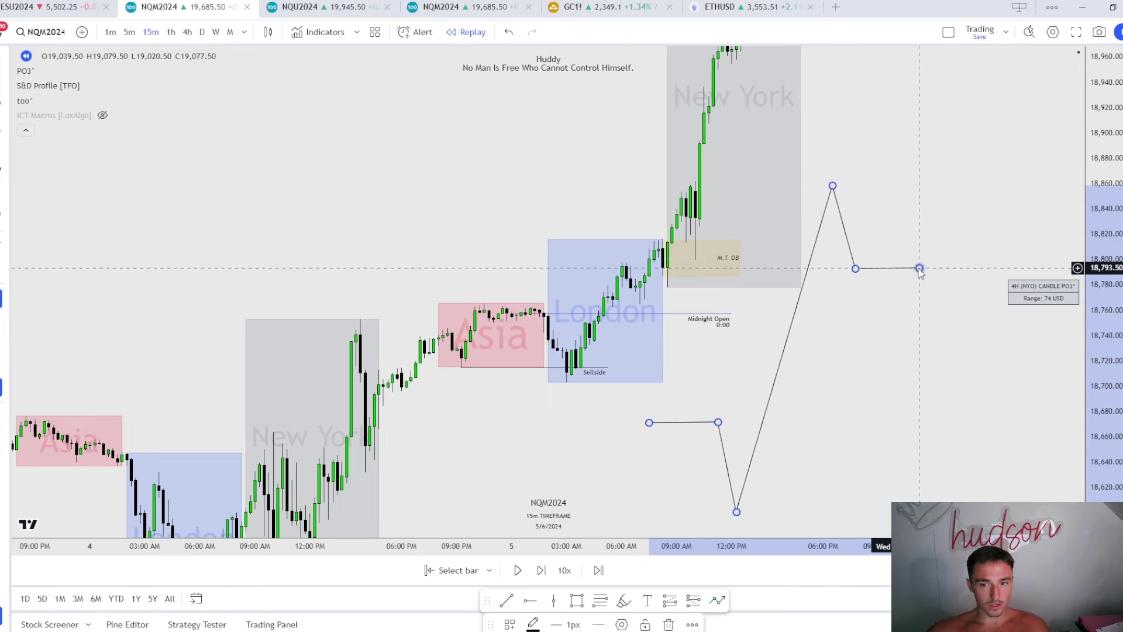
left_click(926, 301)
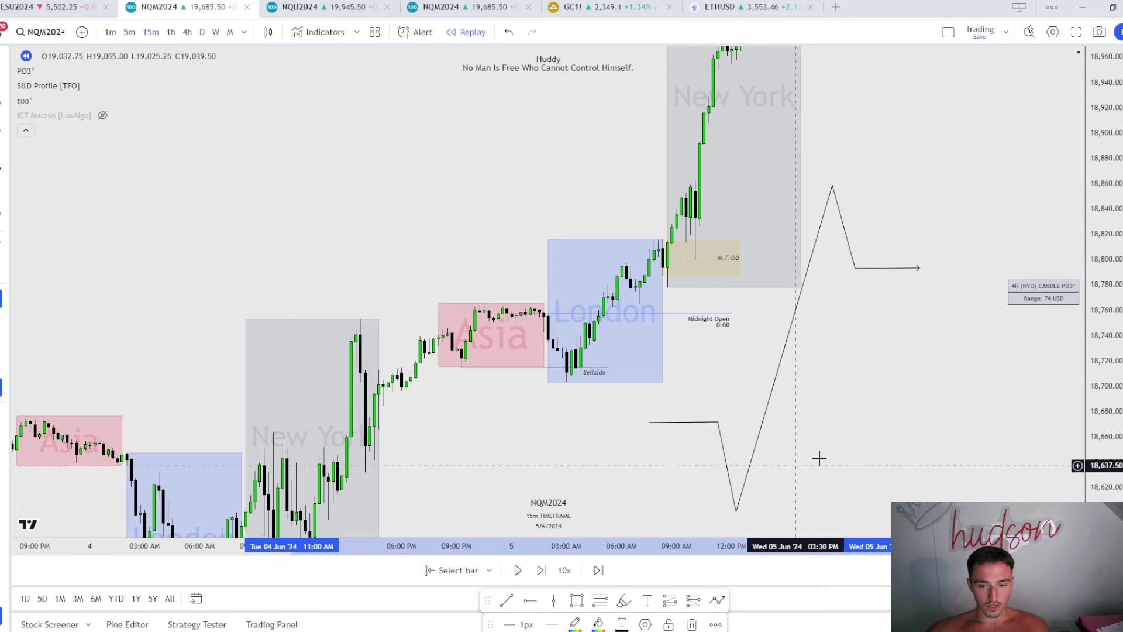
right_click(942, 370)
left_click(866, 386)
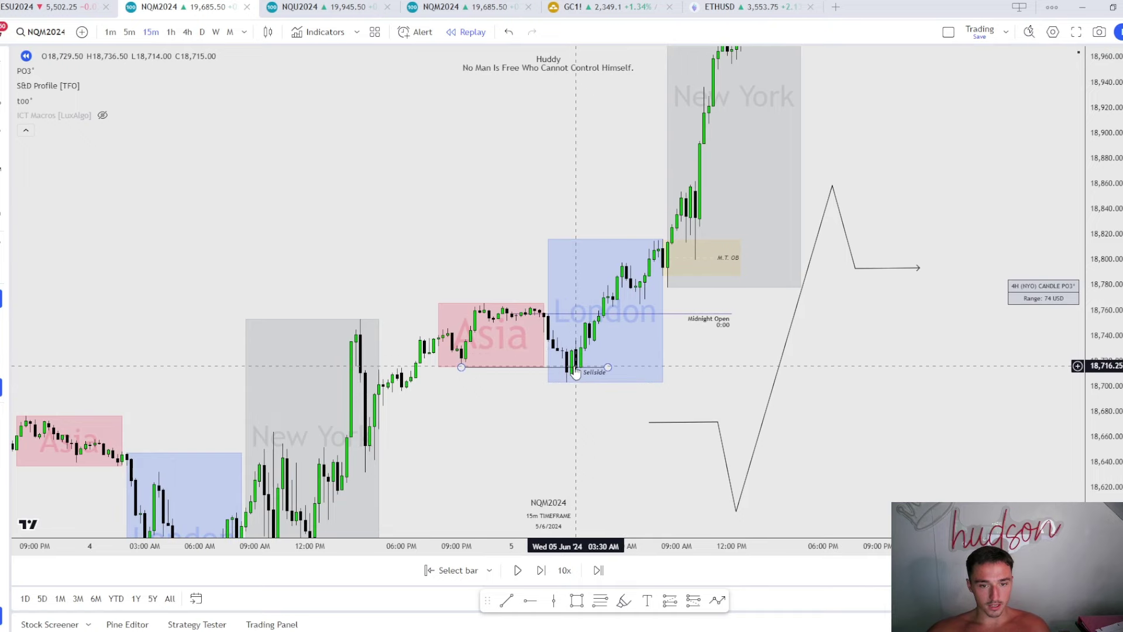
Advance the chart replay bar by bar past the 5 June New York session
left_click_drag(838, 52, 764, 195)
left_click_drag(797, 338, 775, 225)
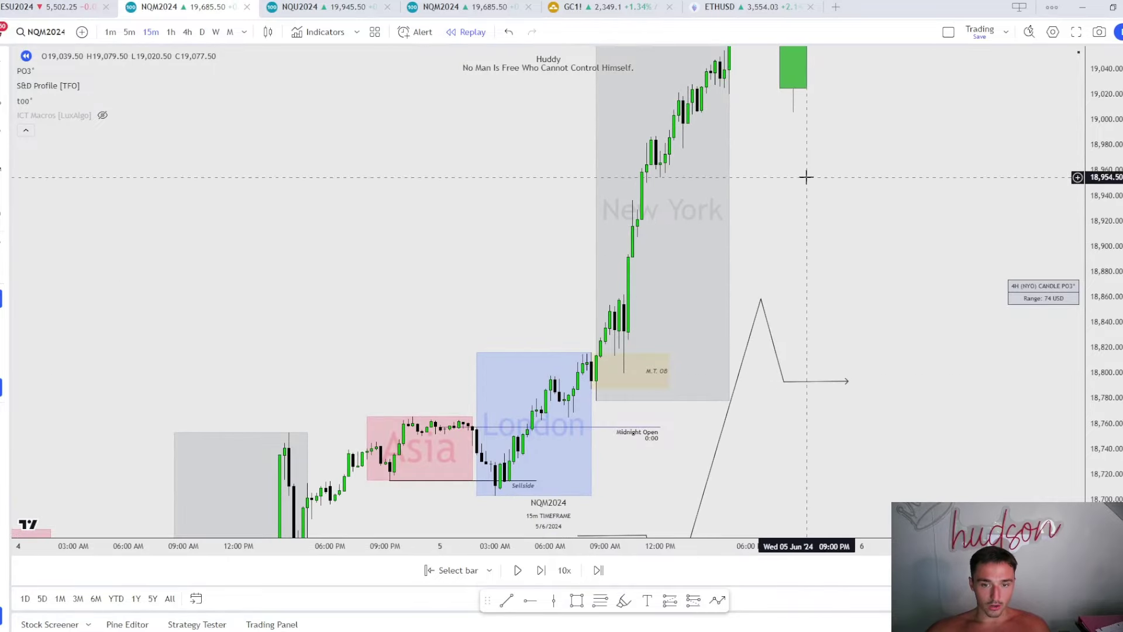
left_click_drag(805, 178, 766, 370)
left_click_drag(839, 346, 887, 170)
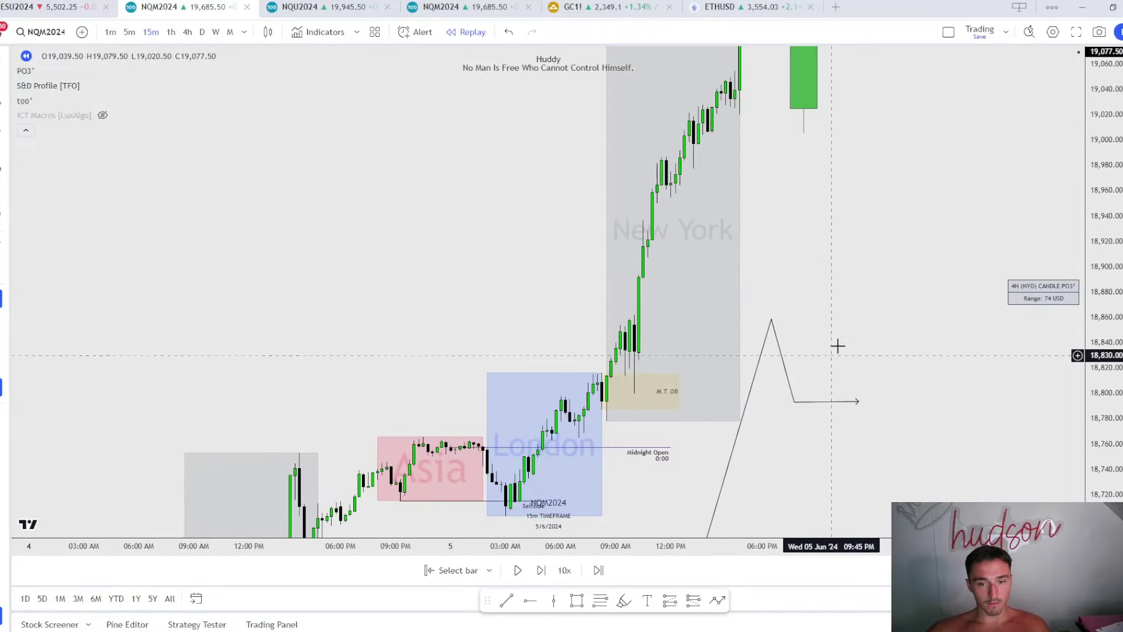
left_click_drag(756, 173, 672, 270)
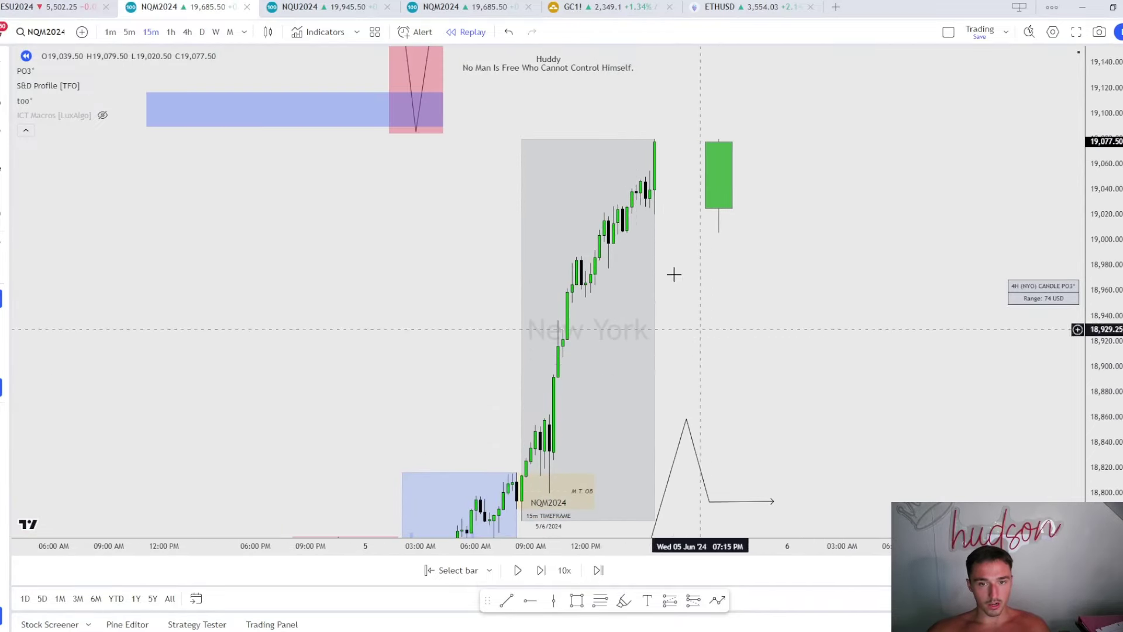
left_click(541, 570)
left_click(541, 570)
left_click(541, 570)
left_click(541, 570)
left_click(541, 570)
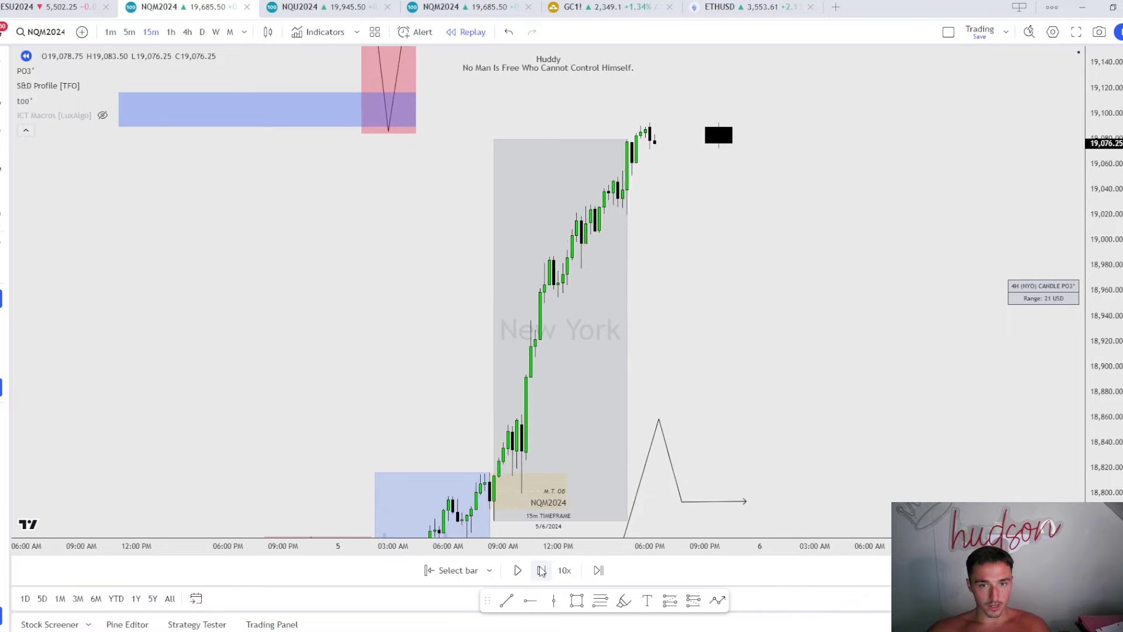
left_click(541, 570)
left_click(541, 571)
left_click(541, 570)
Remove the Midnight Open, Sellside and M.T. OB drawings from the 5 June sessions by clearing all drawings
left_click_drag(758, 330, 804, 128)
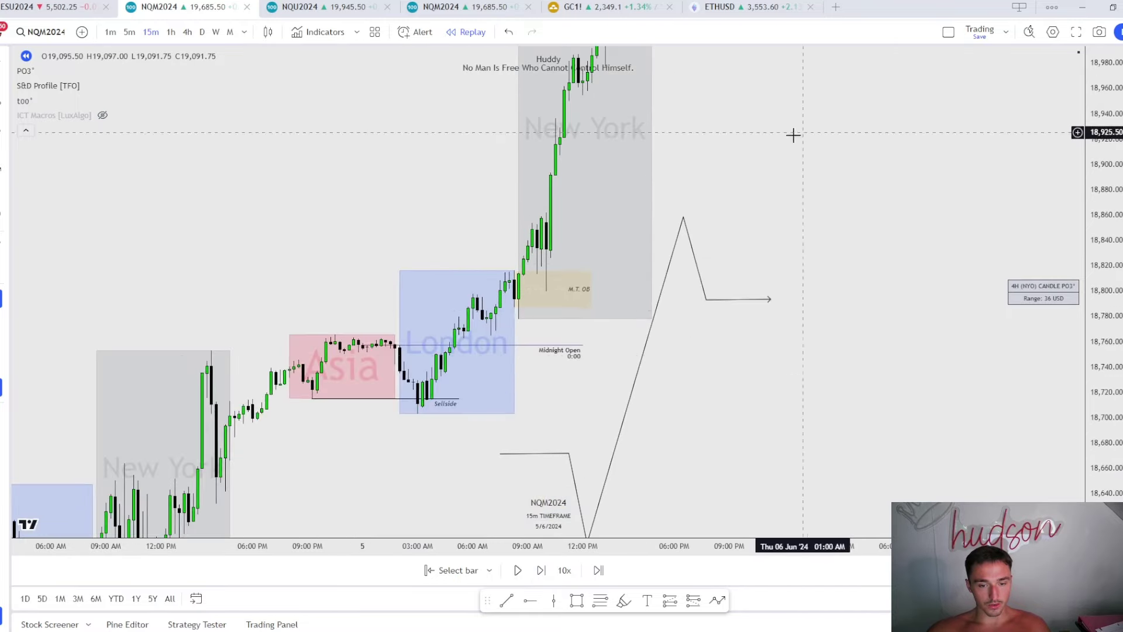
left_click_drag(678, 387, 840, 327)
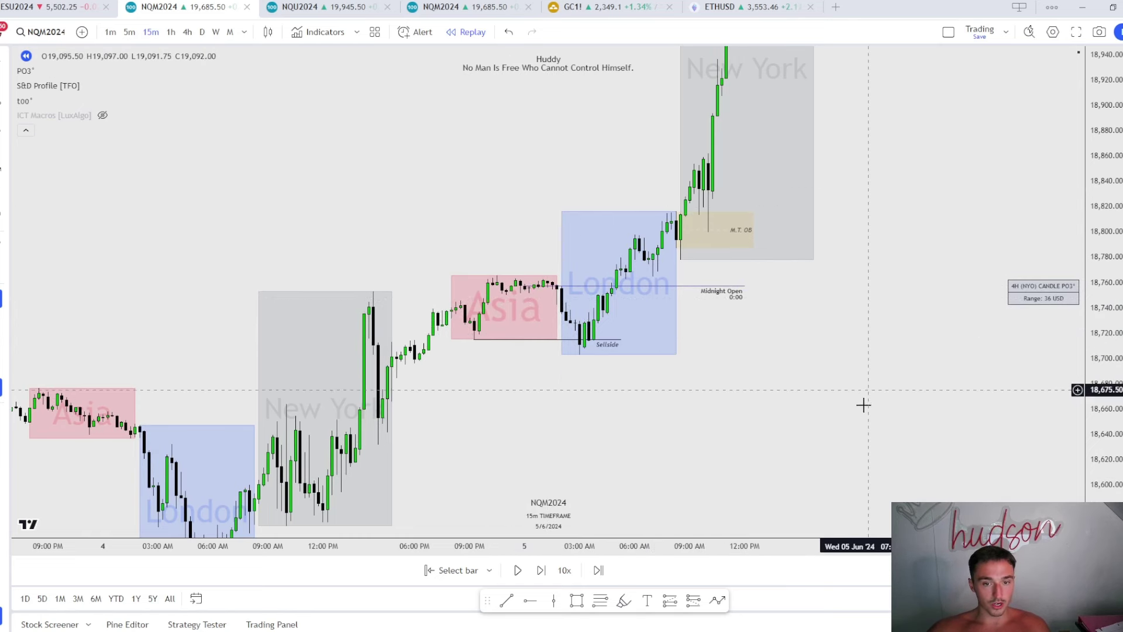
right_click(713, 434)
left_click(718, 575)
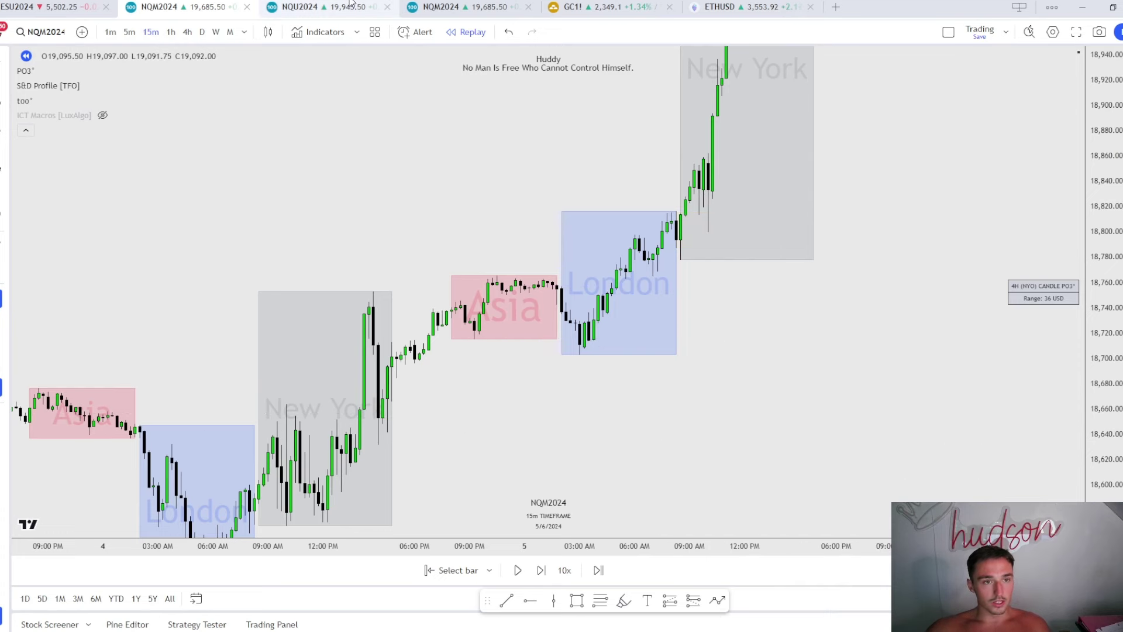
Switch to the NQU2024 5-minute chart and draw a rectangle around the 14 June consolidation from 06:00 to 07:05 AM
left_click(316, 6)
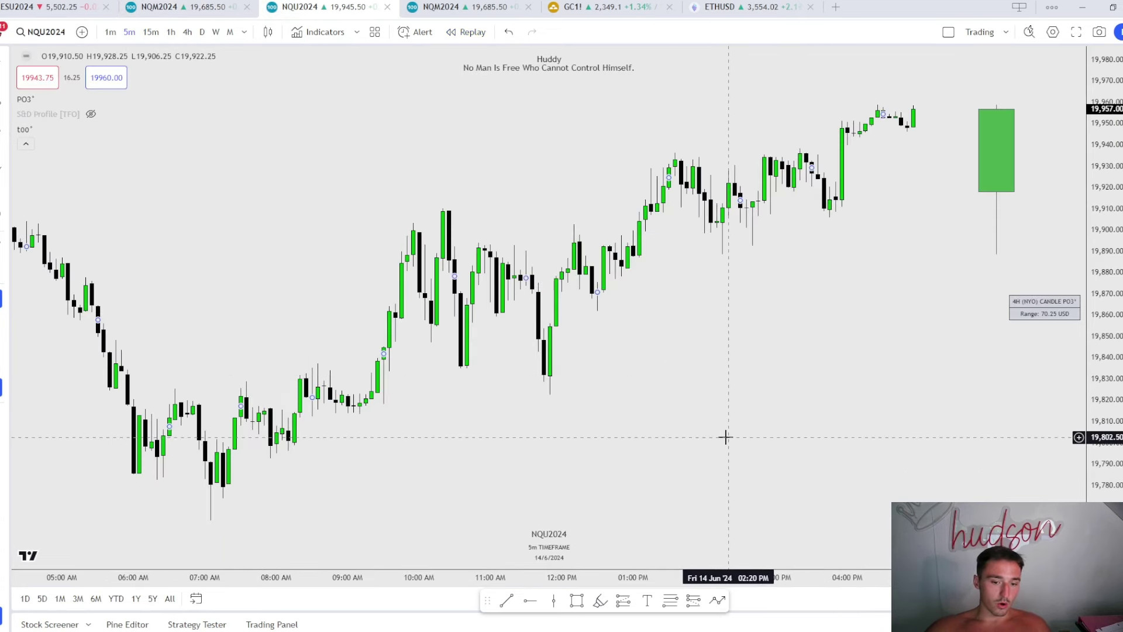
scroll(809, 392, "left", 5)
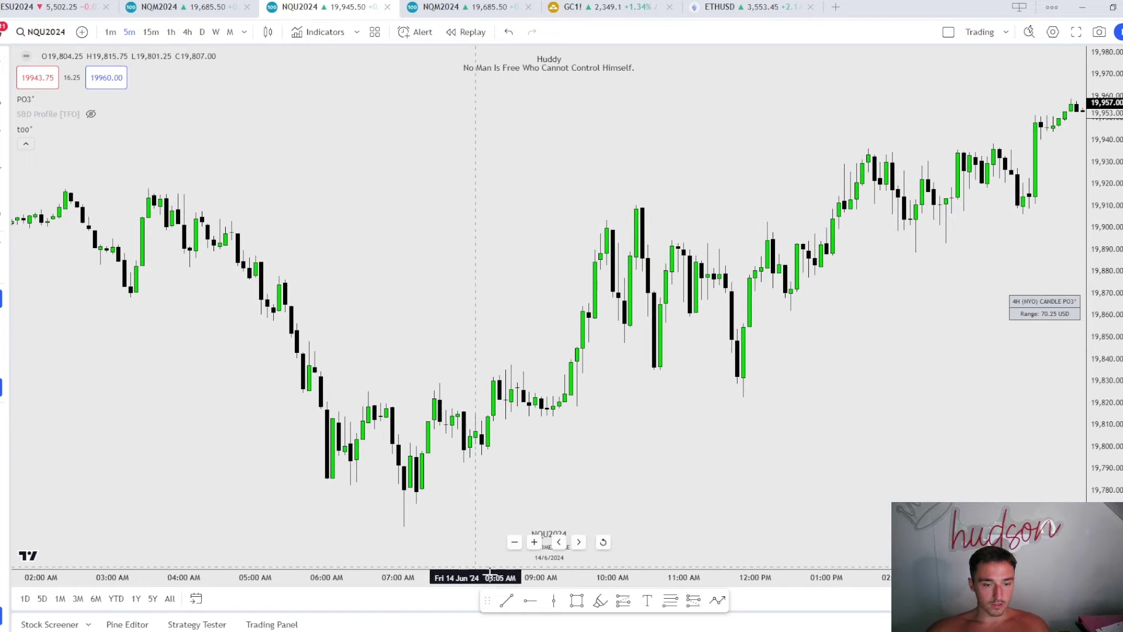
left_click(576, 600)
left_click(343, 495)
left_click(327, 409)
left_click_drag(344, 450, 404, 457)
left_click_drag(366, 409, 367, 391)
Fill the 06:00 AM consolidation rectangle with grey
left_click(562, 625)
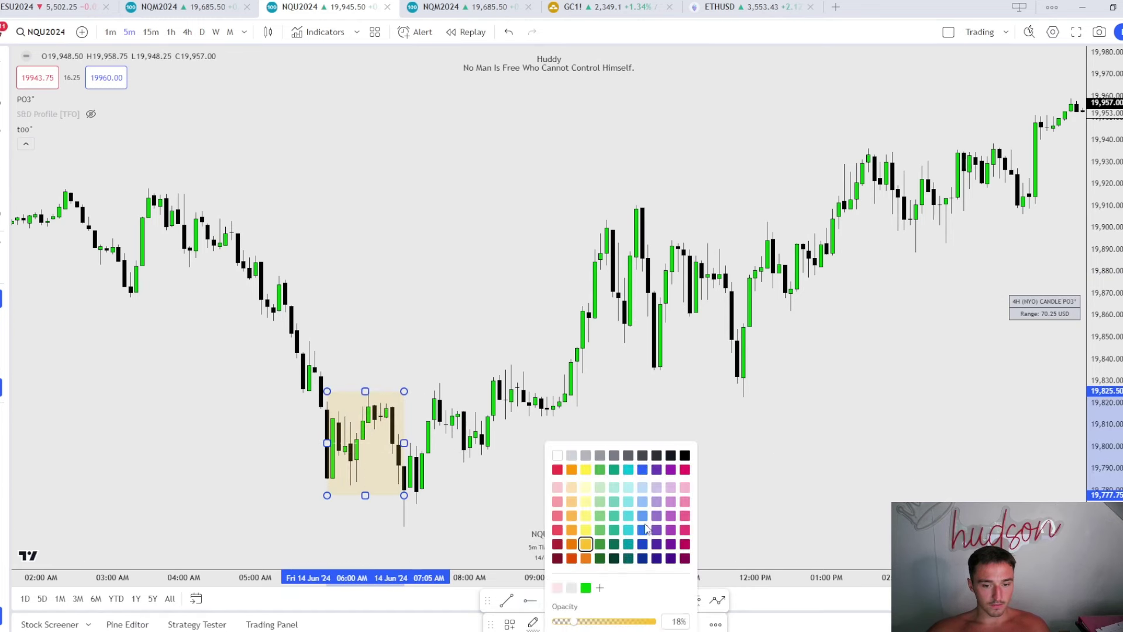
left_click(630, 456)
left_click(639, 462)
scroll(653, 489, "down", 5)
scroll(664, 476, "up", 5)
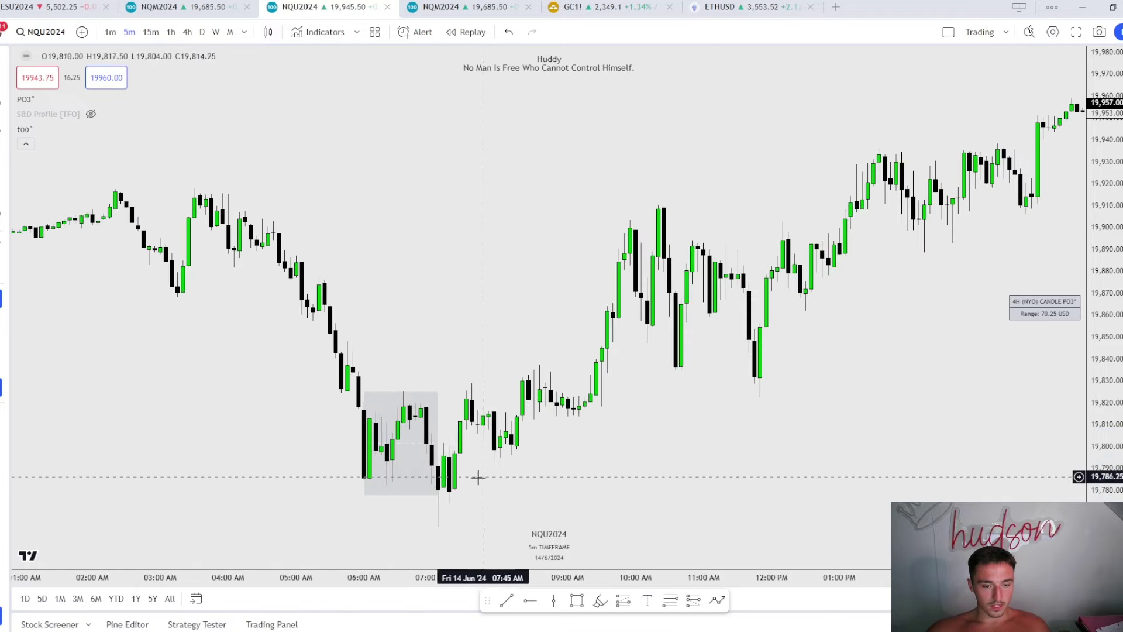
Switch to the 1-hour timeframe, compare NQU2024 side by side with ESM2024, and return to the single-chart layout
left_click(171, 32)
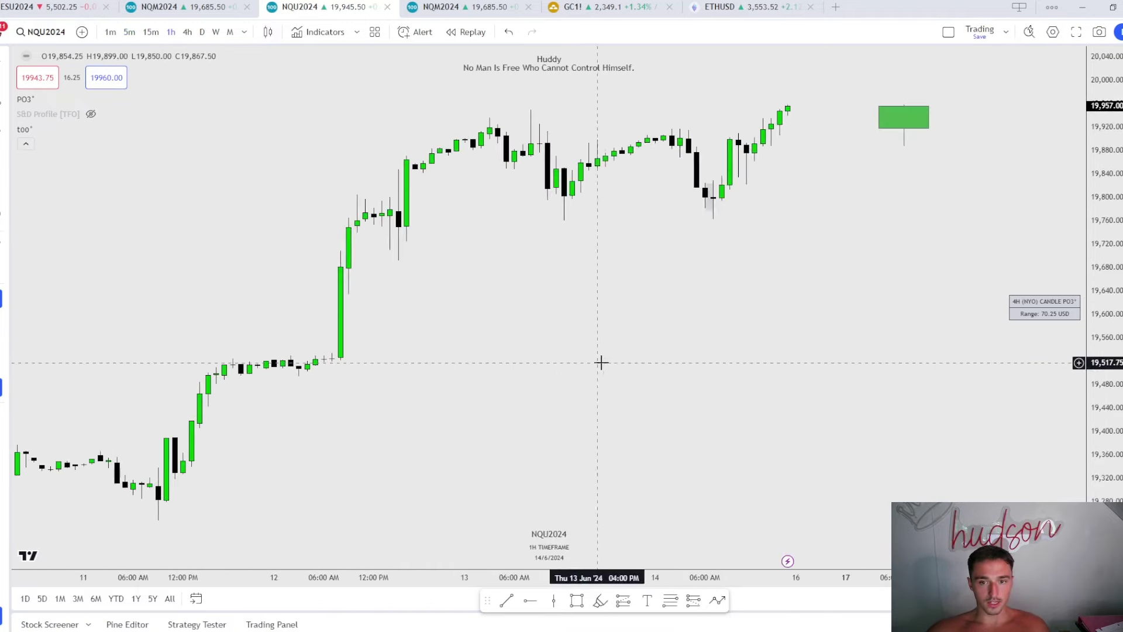
scroll(564, 353, "up", 2)
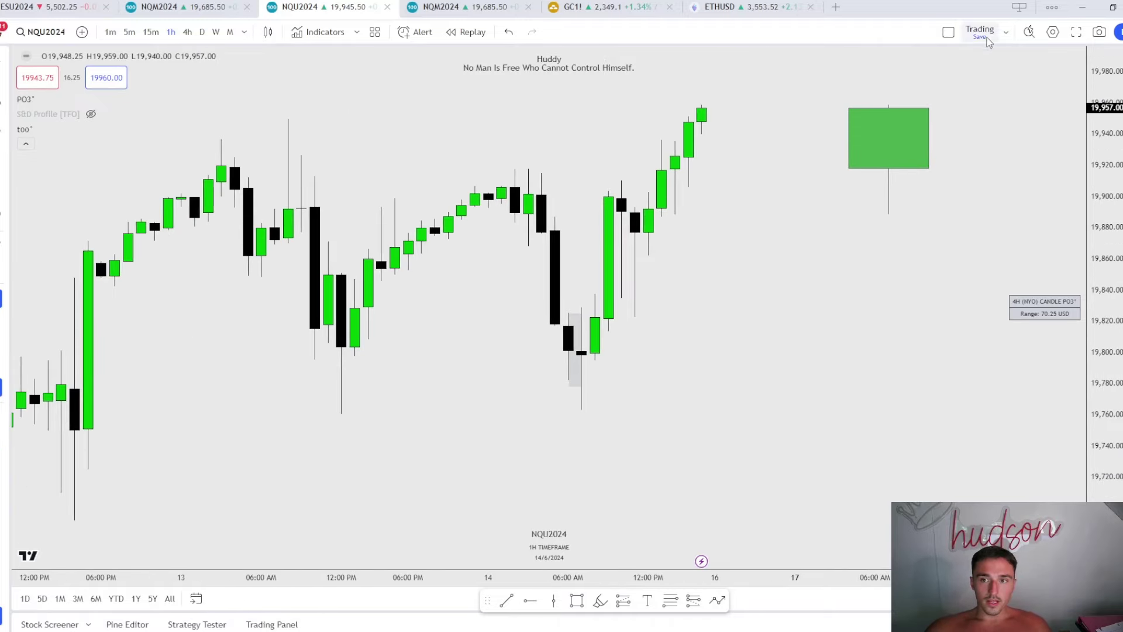
left_click(949, 33)
left_click(963, 87)
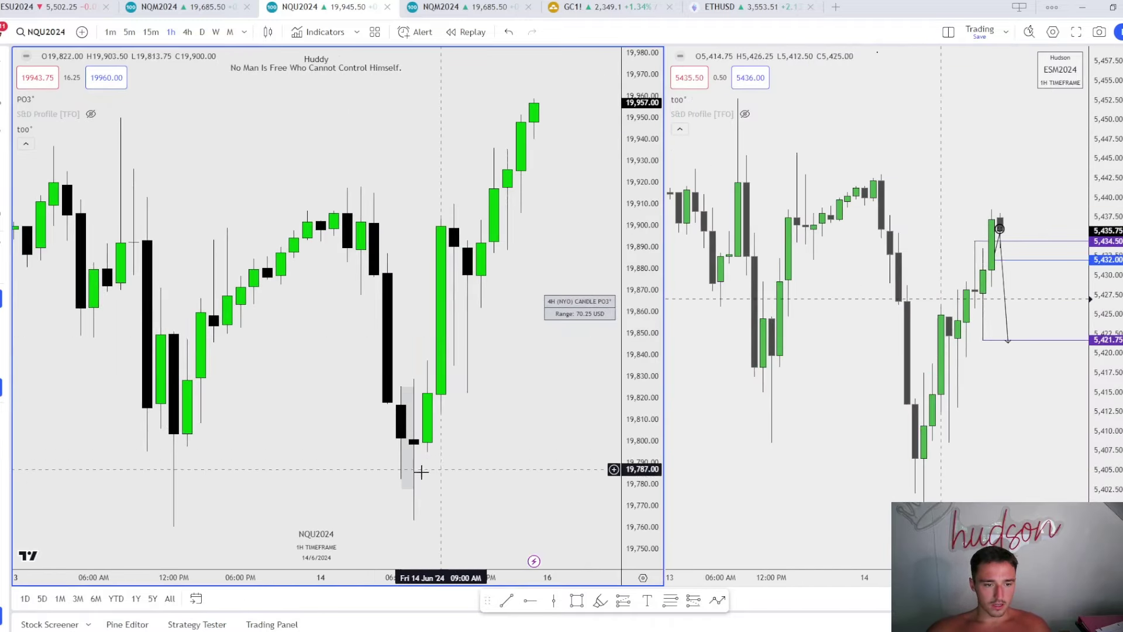
left_click(949, 32)
left_click(959, 68)
scroll(643, 324, "up", 3)
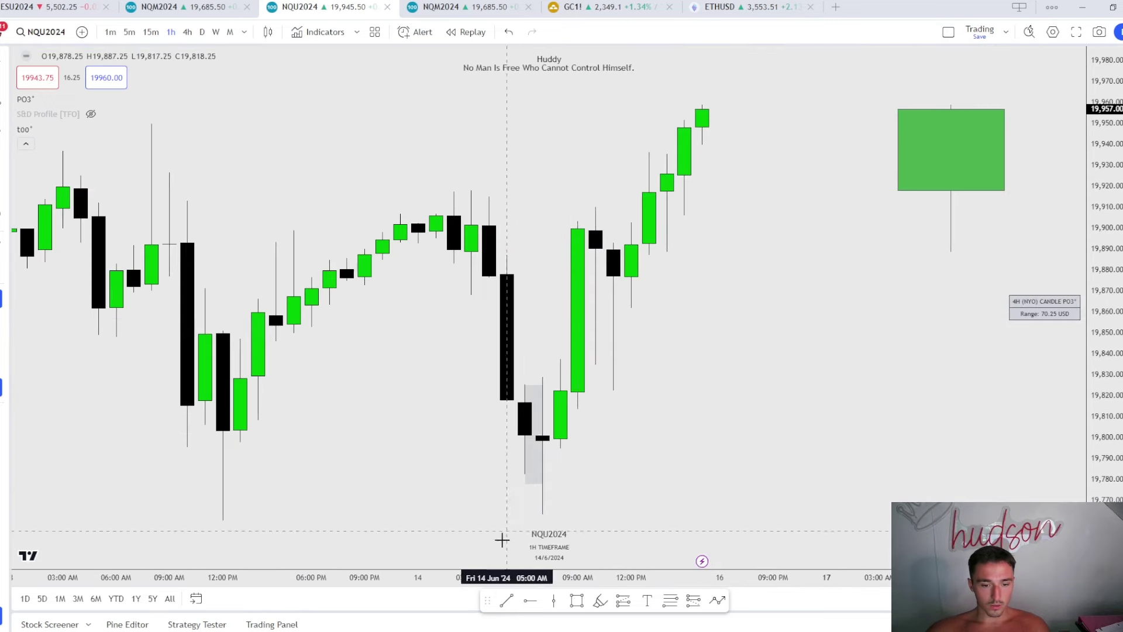
Draw a line from the 13 June 12:00 PM low to the 14 June 07:00 AM low and apply the SMT template
left_click(223, 520)
left_click(542, 514)
left_click(510, 624)
left_click(525, 623)
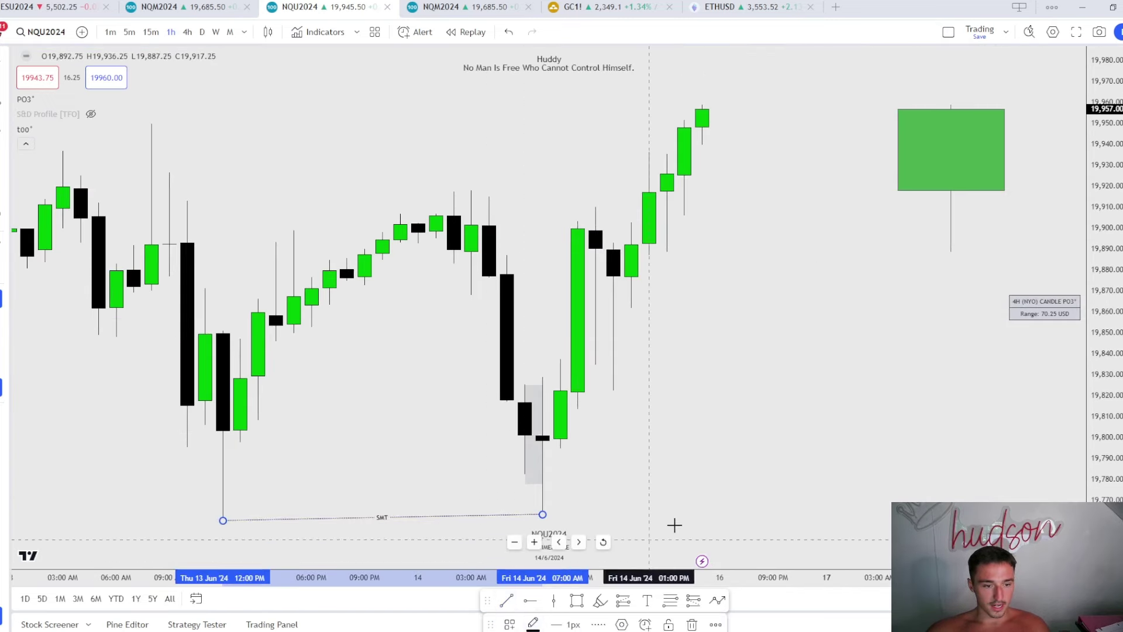
left_click(692, 499)
Return to the 5-minute timeframe and draw a red rectangle over the 07:00 AM low beneath the grey consolidation
left_click(129, 32)
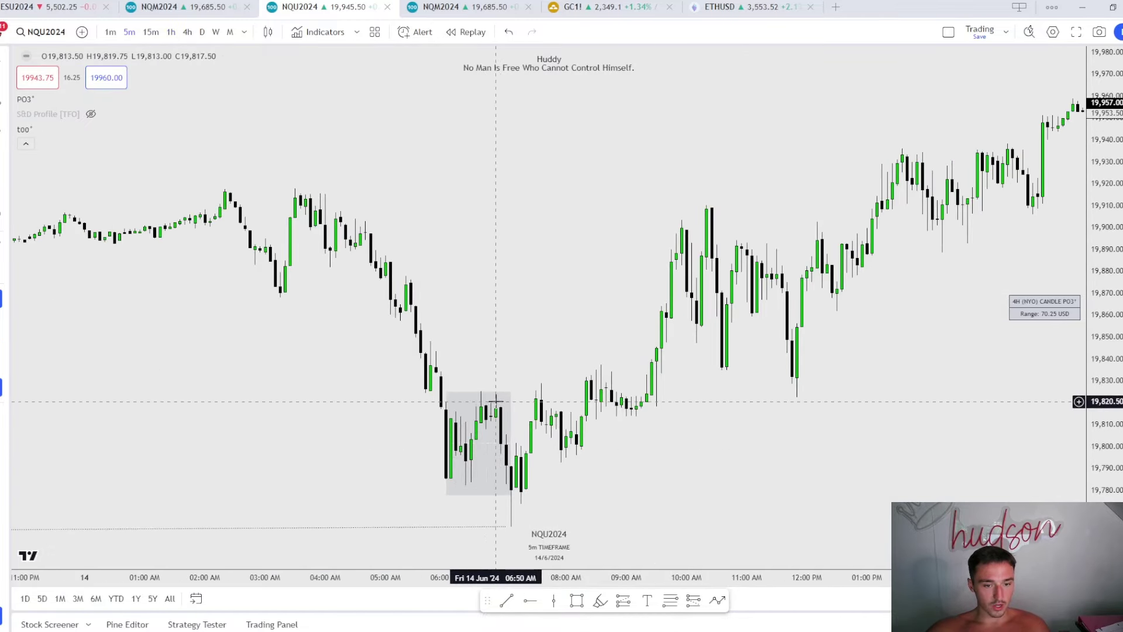
left_click_drag(501, 528, 526, 490)
left_click(557, 624)
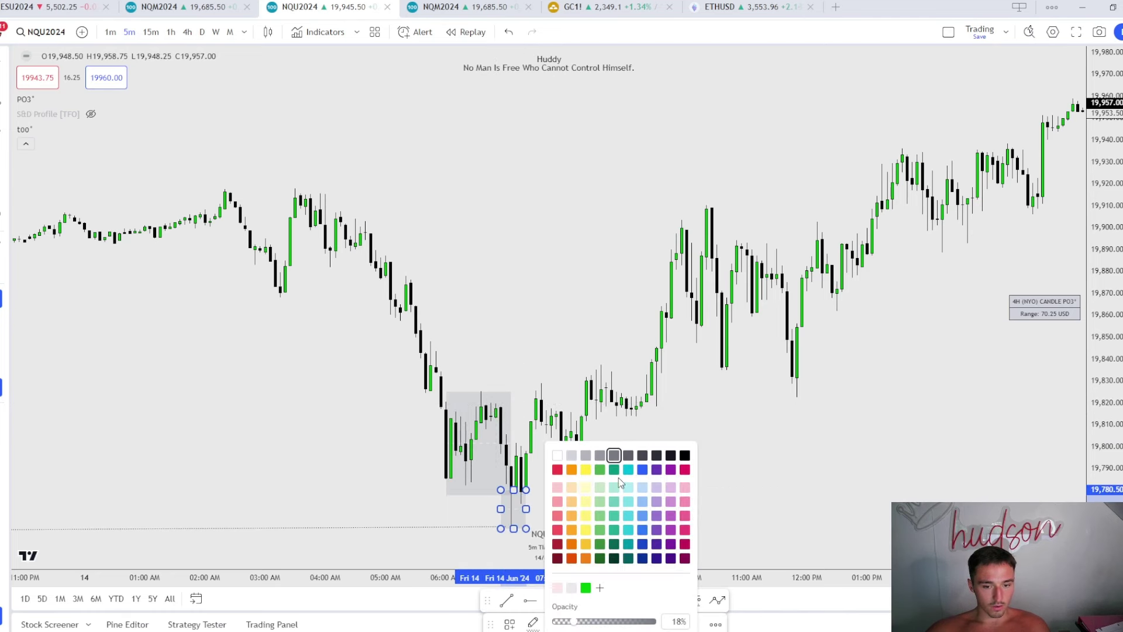
left_click(557, 469)
left_click(472, 489)
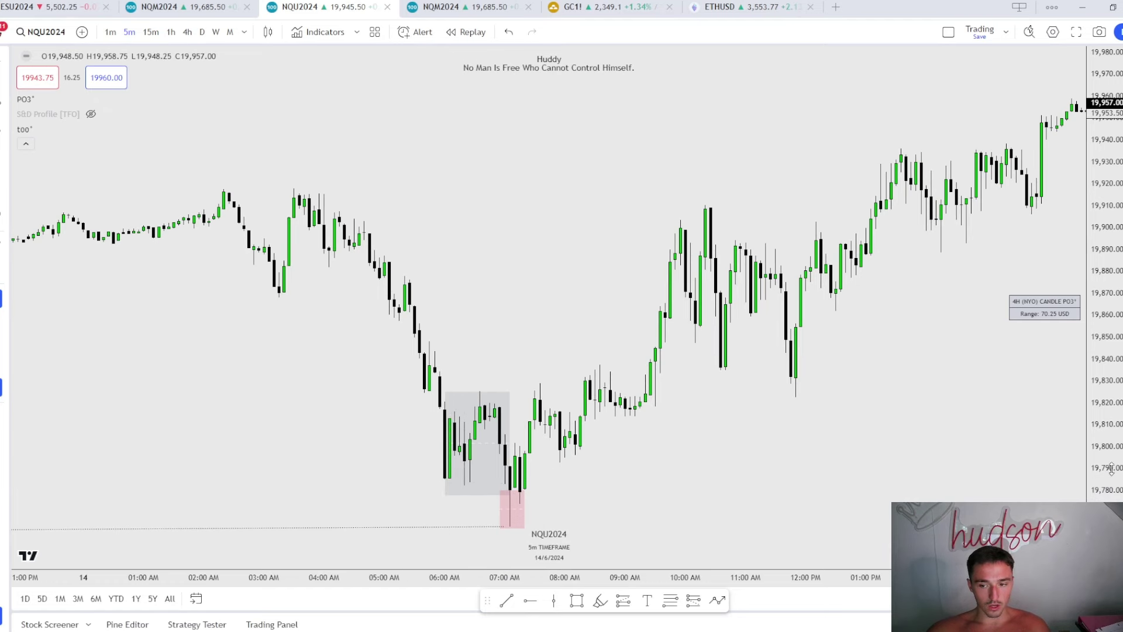
Draw two rectangles over the price gaps in the rise, from about 07:25 to 08:45 AM and 08:15 to 09:35 AM
left_click_drag(1112, 472, 1112, 447)
left_click_drag(800, 461, 864, 347)
left_click(569, 350)
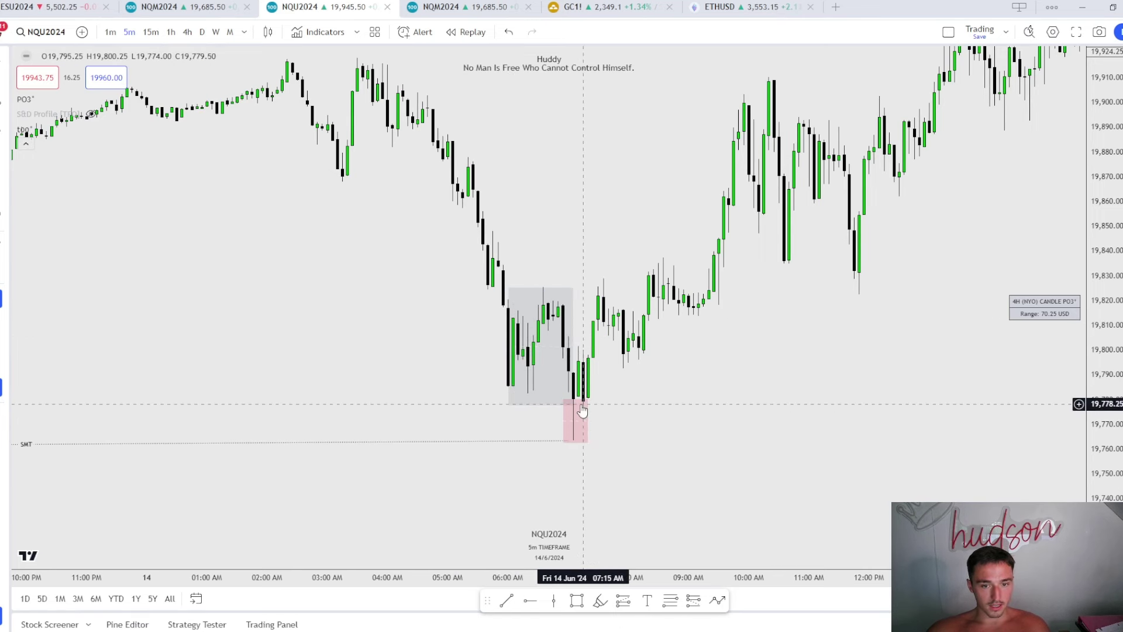
left_click(576, 600)
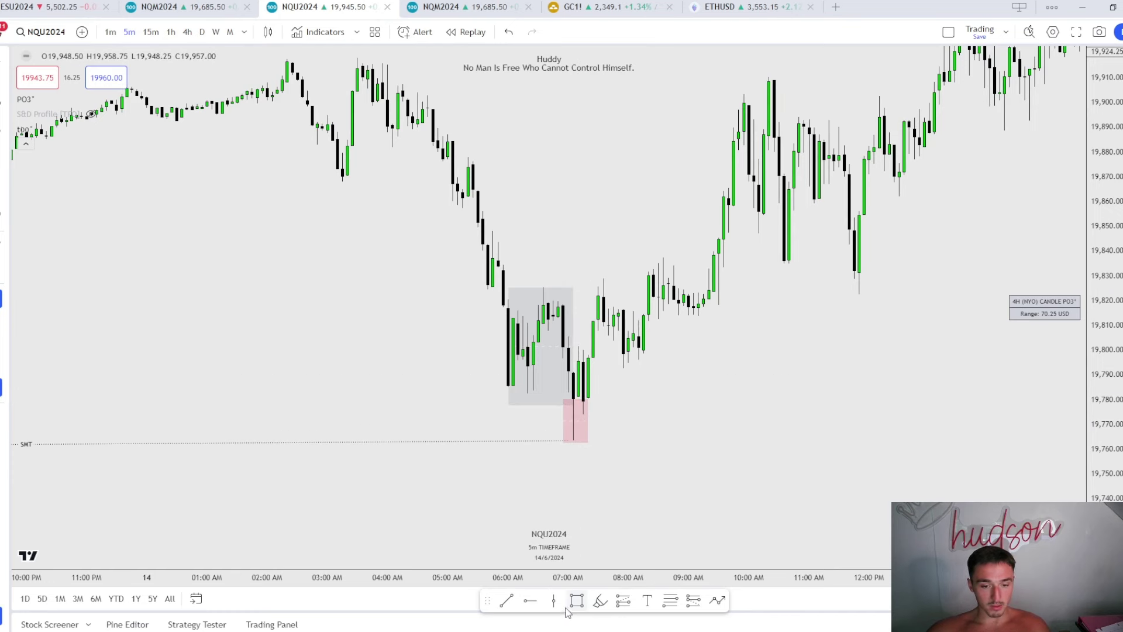
mouse_move(590, 353)
left_mouse_down()
mouse_move(593, 333)
mouse_move(673, 331)
left_mouse_up()
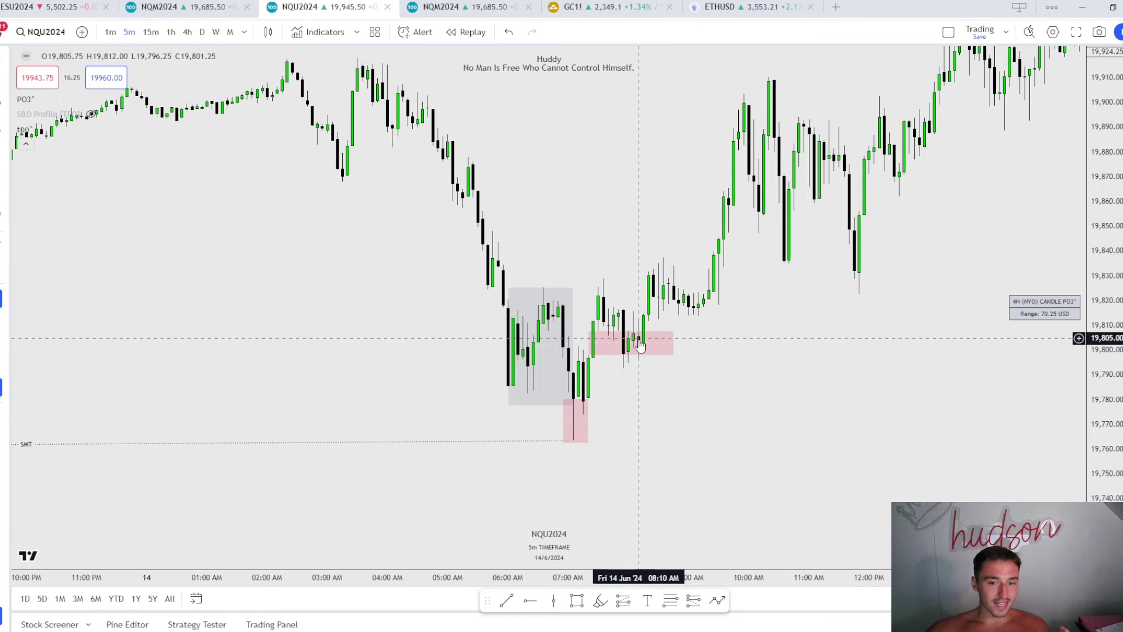
left_click(576, 601)
mouse_move(643, 314)
left_mouse_down()
mouse_move(648, 301)
mouse_move(723, 299)
left_mouse_up()
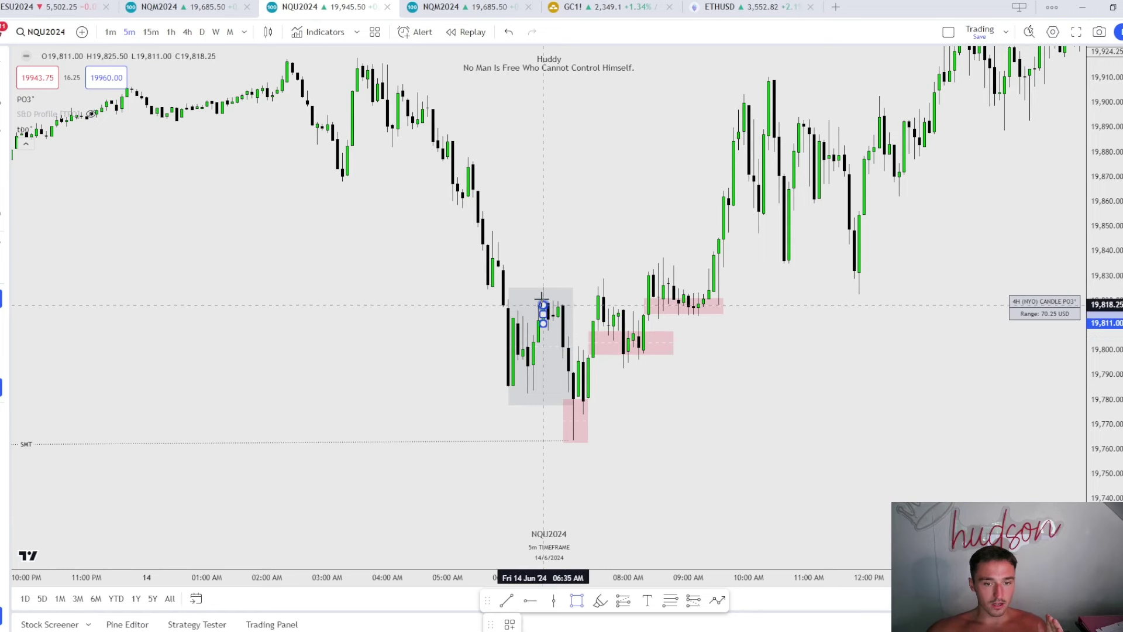
Draw a rectangle from 06:35 to 09:10 AM between 19,811.00 and 19,825.50 and apply the BRKR template
left_click_drag(542, 305, 699, 305)
left_click(727, 352)
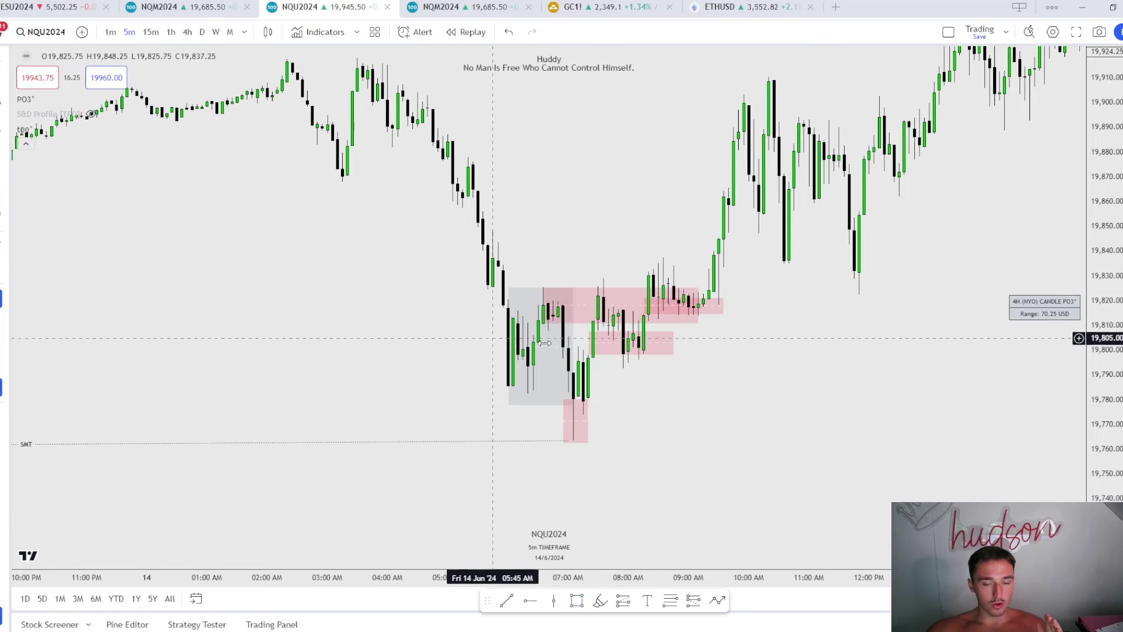
left_click(596, 293)
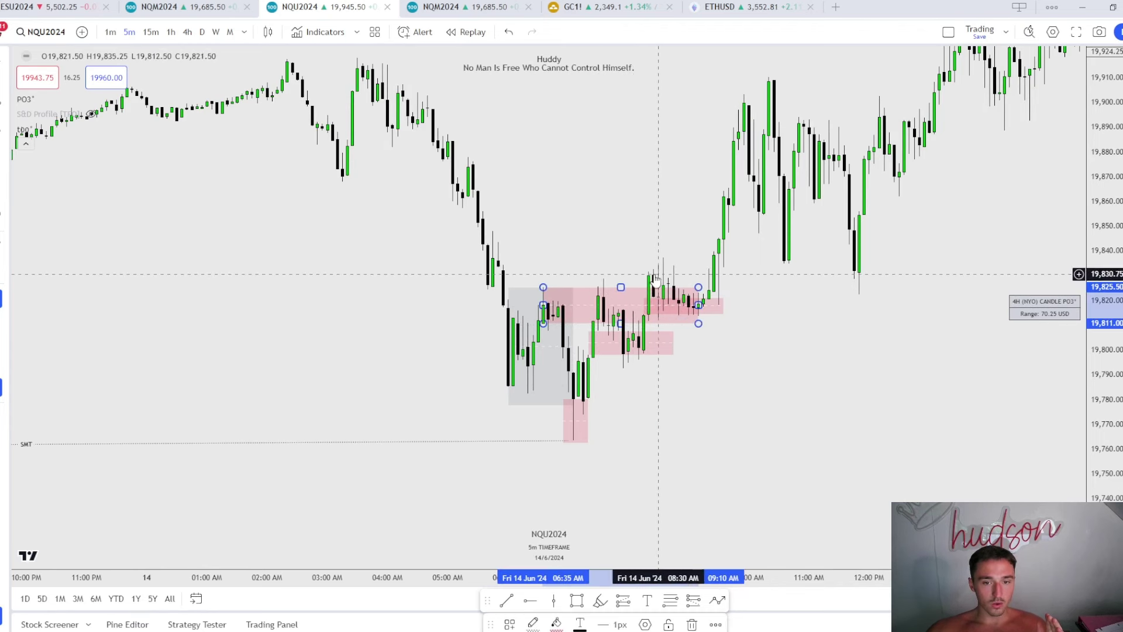
left_click(509, 624)
left_click(528, 565)
left_click(690, 460)
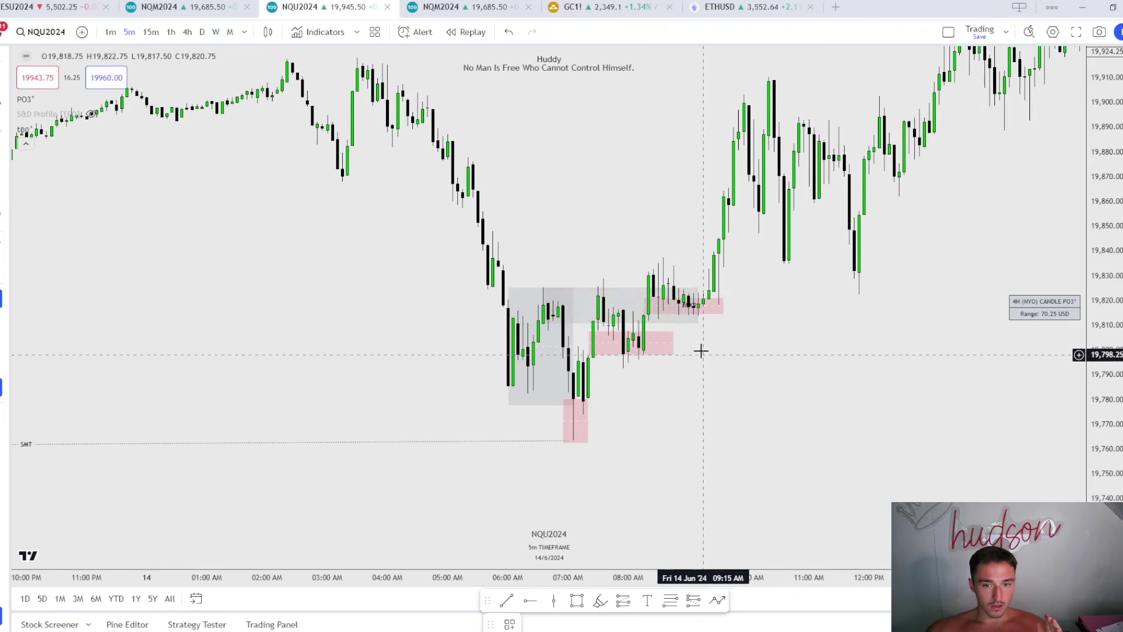
Extend the BRKR rectangle to about 10:10 AM and apply the FVG template to the small red rectangle overlapping it
left_click(699, 305)
left_click(510, 624)
left_click(515, 584)
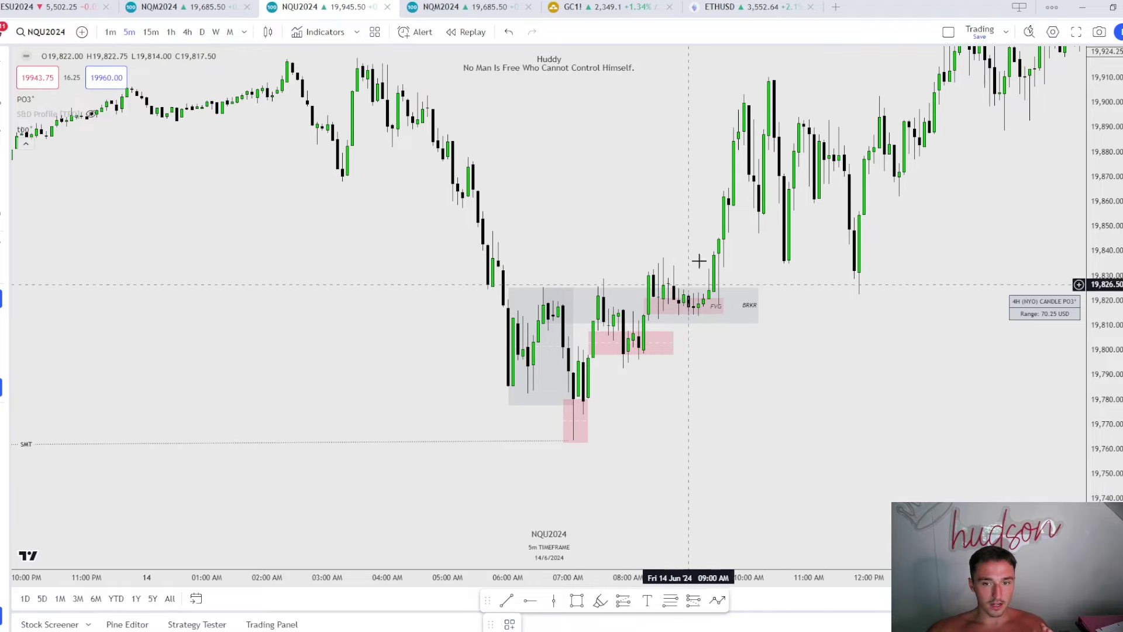
Draw a horizontal line at 19,816.25 from about 07:55 to 09:55 AM and apply the OB template
left_click_drag(777, 110, 757, 147)
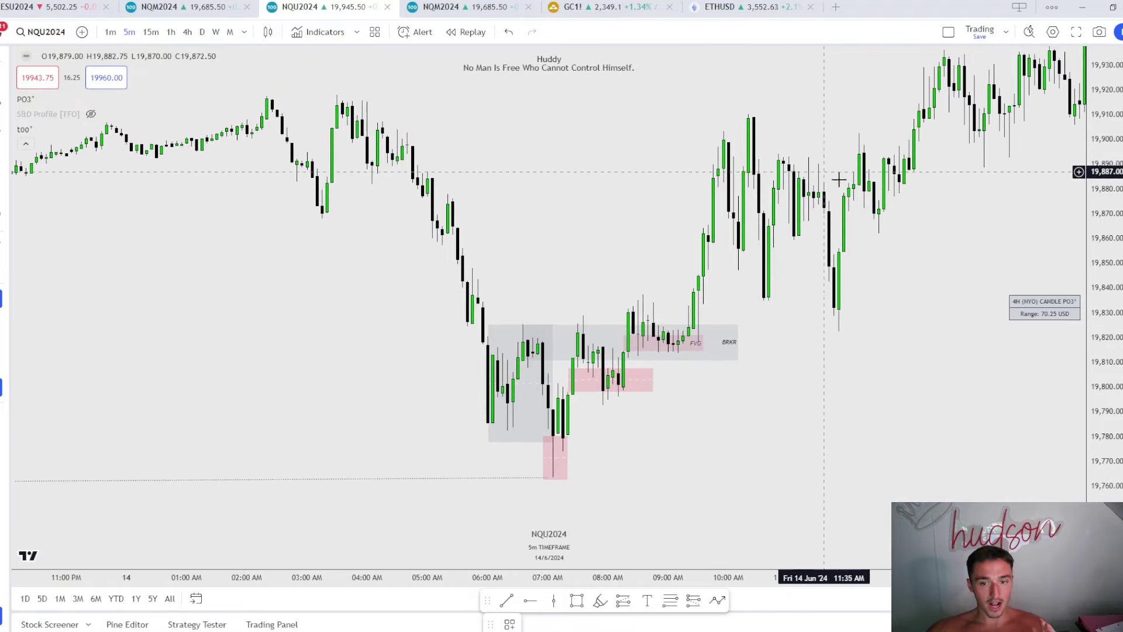
scroll(890, 223, "right", 5)
left_click(696, 367)
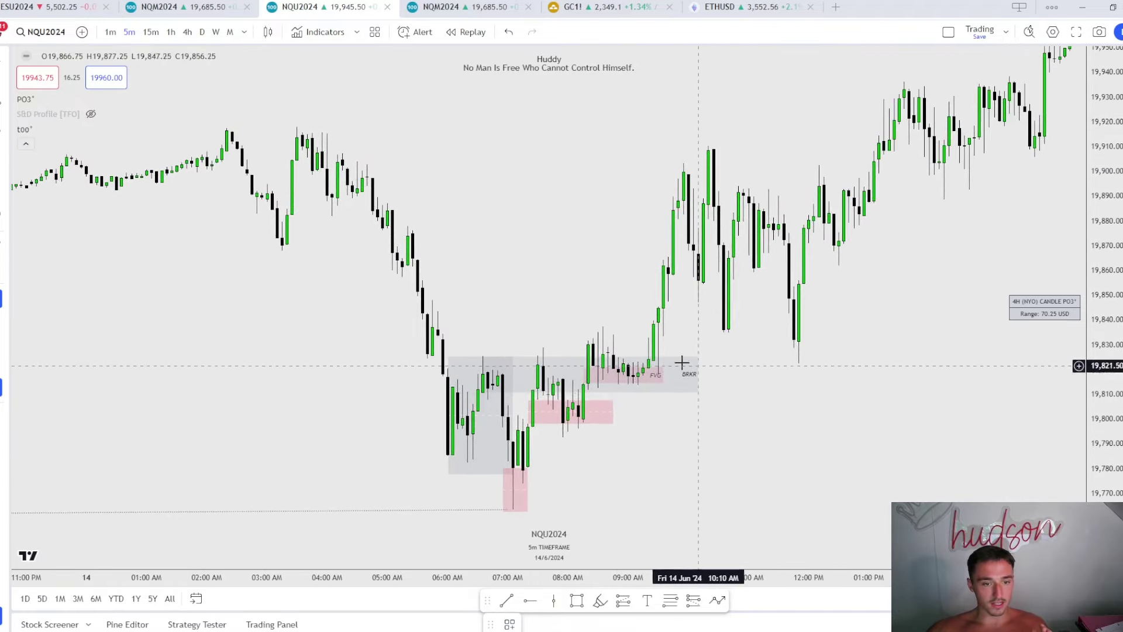
key("Escape")
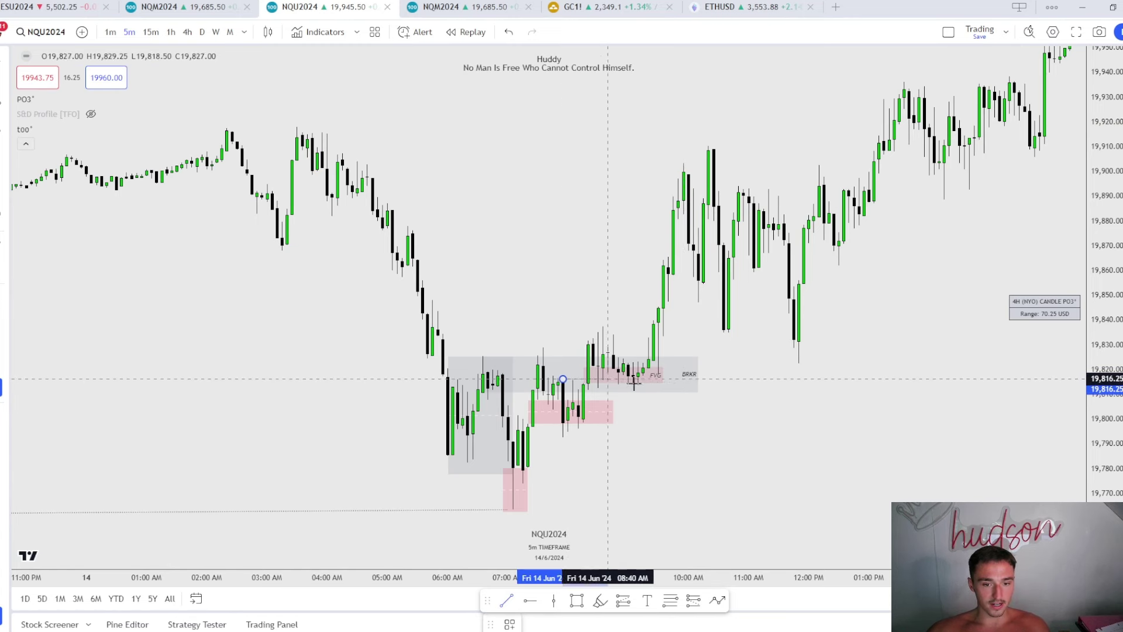
left_click(682, 380)
left_click(509, 623)
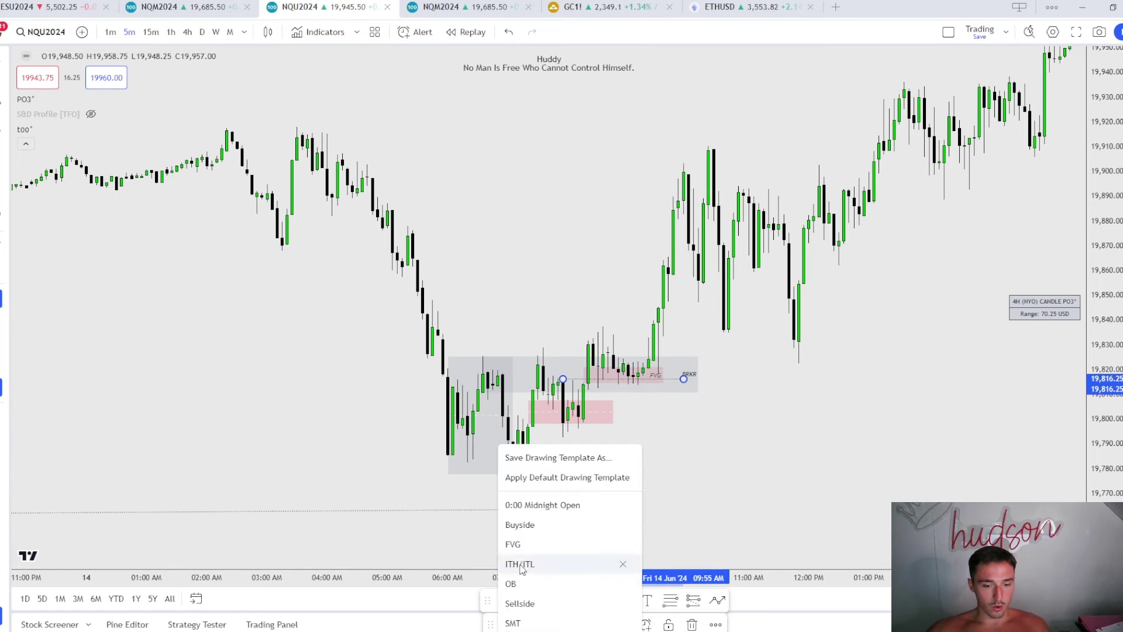
left_click(526, 585)
left_click(670, 418)
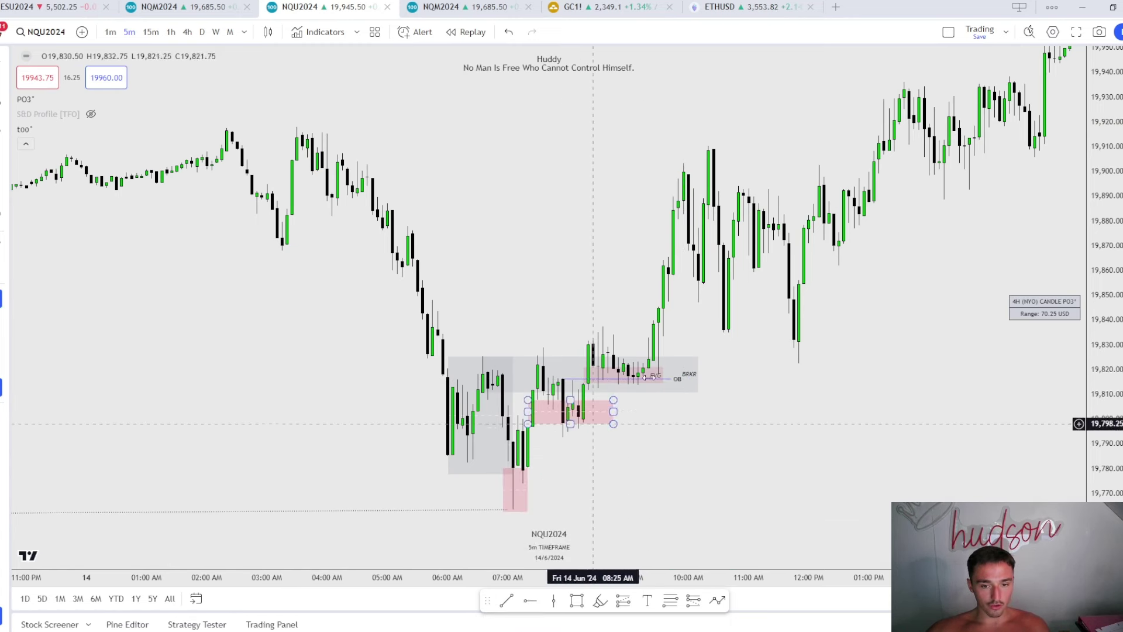
Draw a rectangle around the late-morning consolidation from about 10:40 to 11:40 AM, between 19,859.50 and 19,894.25
left_click_drag(1094, 487, 1095, 436)
left_click_drag(647, 437, 688, 385)
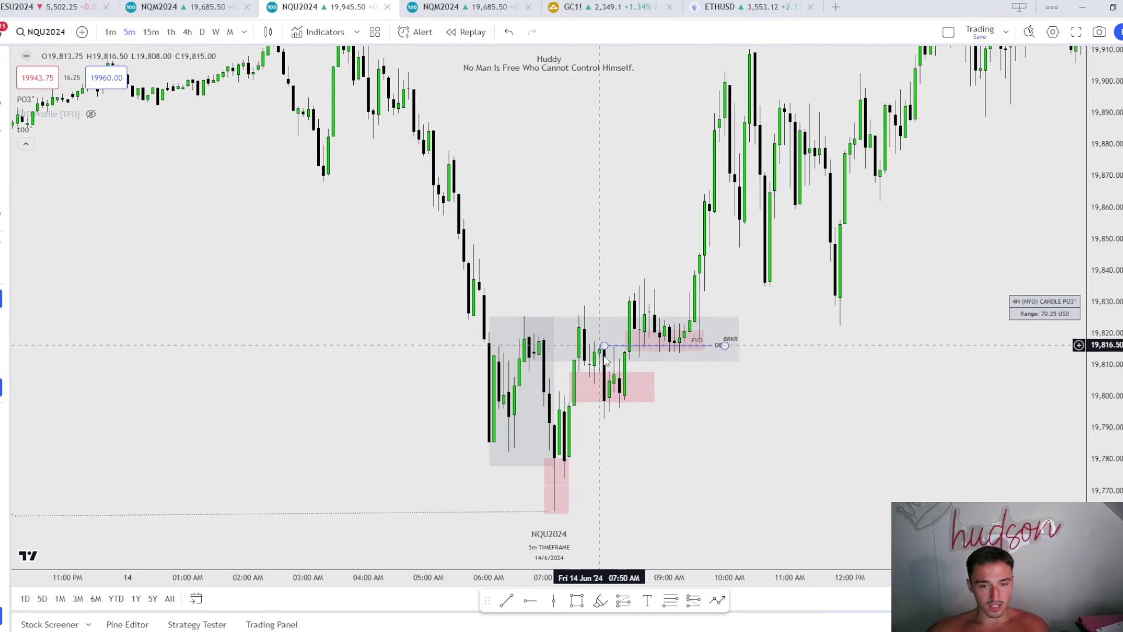
left_click_drag(763, 405, 736, 444)
left_click_drag(606, 491, 610, 451)
left_click_drag(760, 251, 655, 398)
scroll(655, 398, "up", 1)
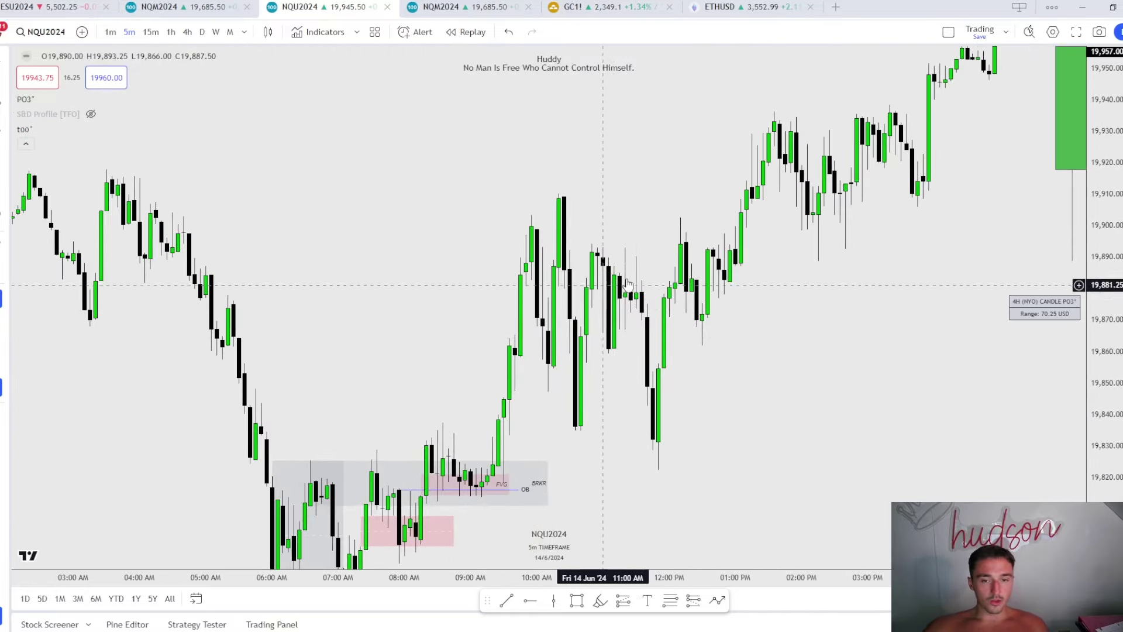
left_click(606, 362)
left_click(593, 231)
left_click_drag(608, 299, 660, 315)
left_click(717, 336)
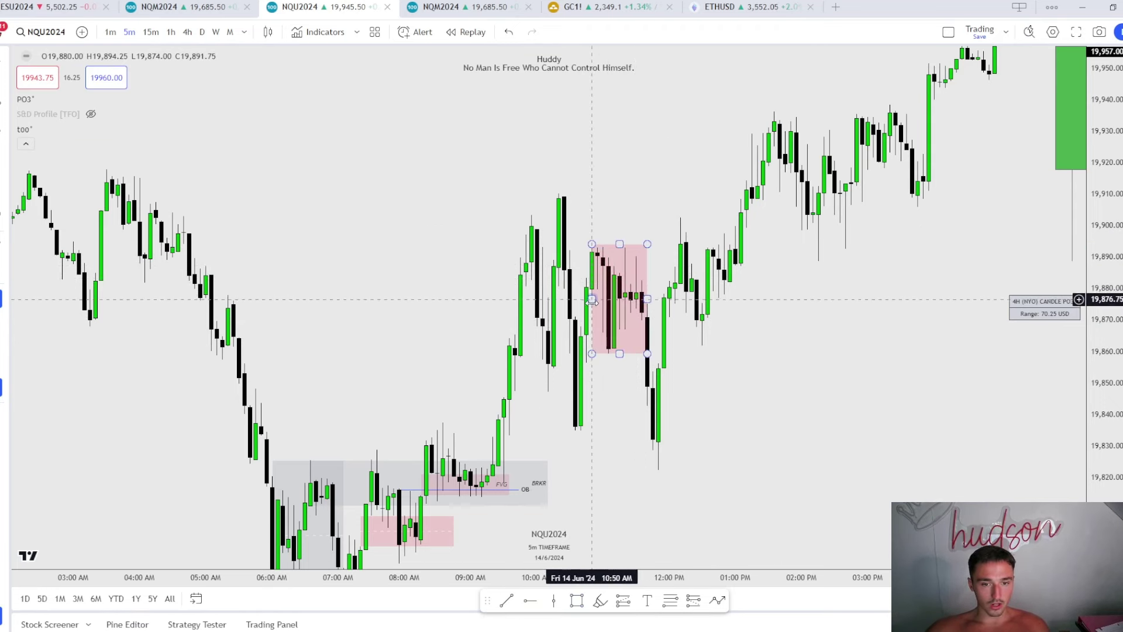
left_click_drag(592, 299, 580, 299)
Fill the late-morning consolidation rectangle with grey
left_click(555, 624)
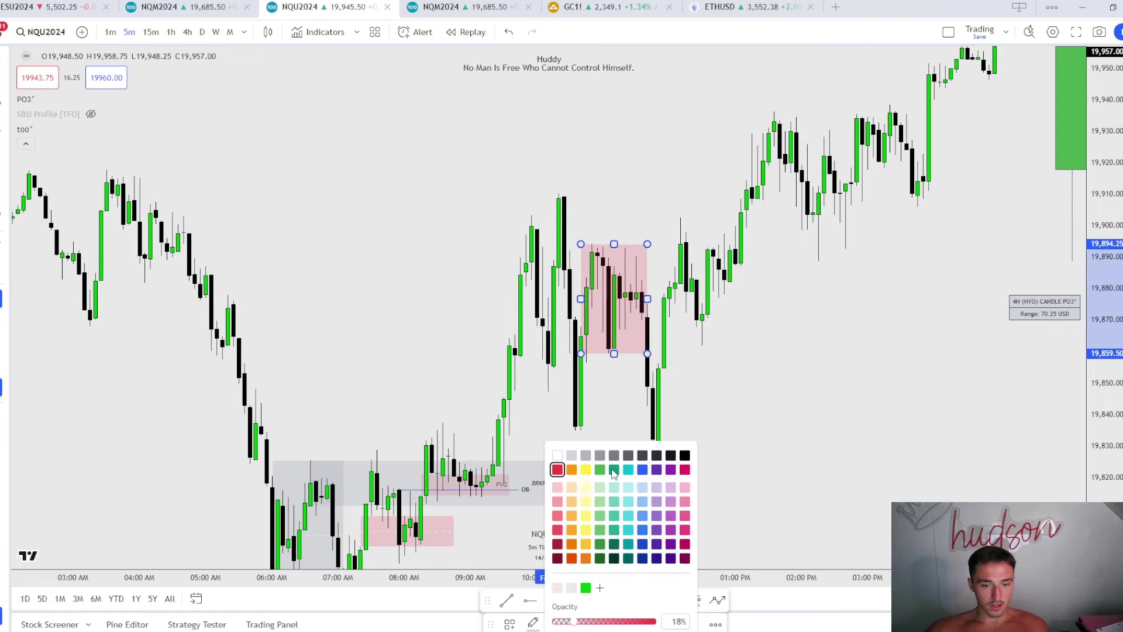
left_click(600, 455)
left_click(714, 348)
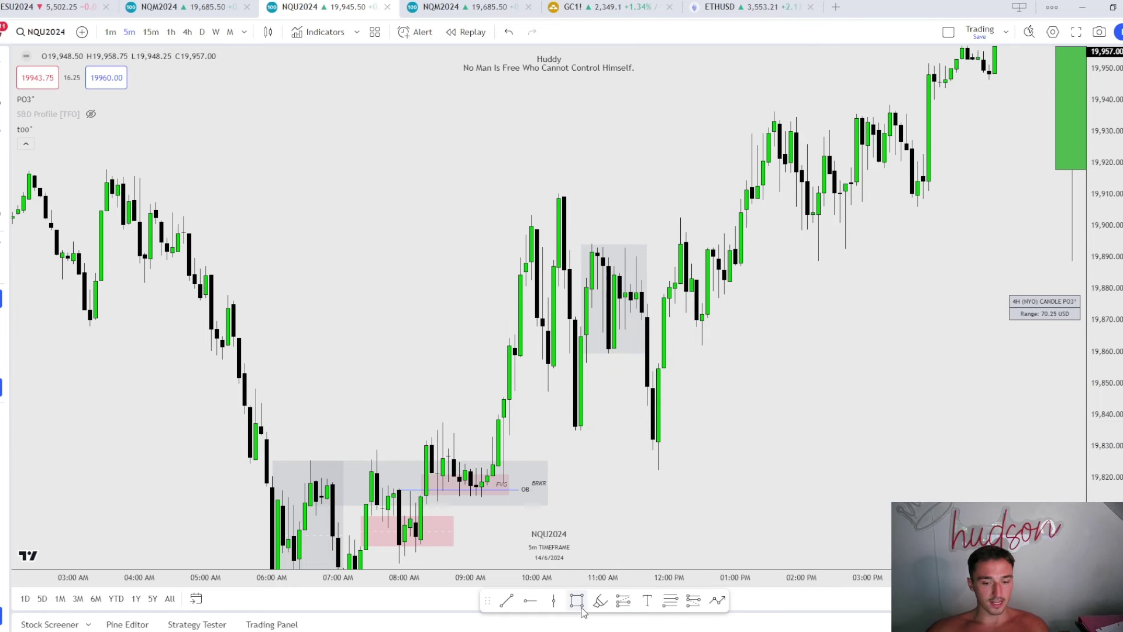
Draw a red rectangle over the drop below the late-morning range, from about 11:30 AM to 12:10 PM, between 19,824.00 and 19,858.75
mouse_move(635, 465)
left_mouse_down()
mouse_move(693, 348)
mouse_move(681, 355)
left_mouse_up()
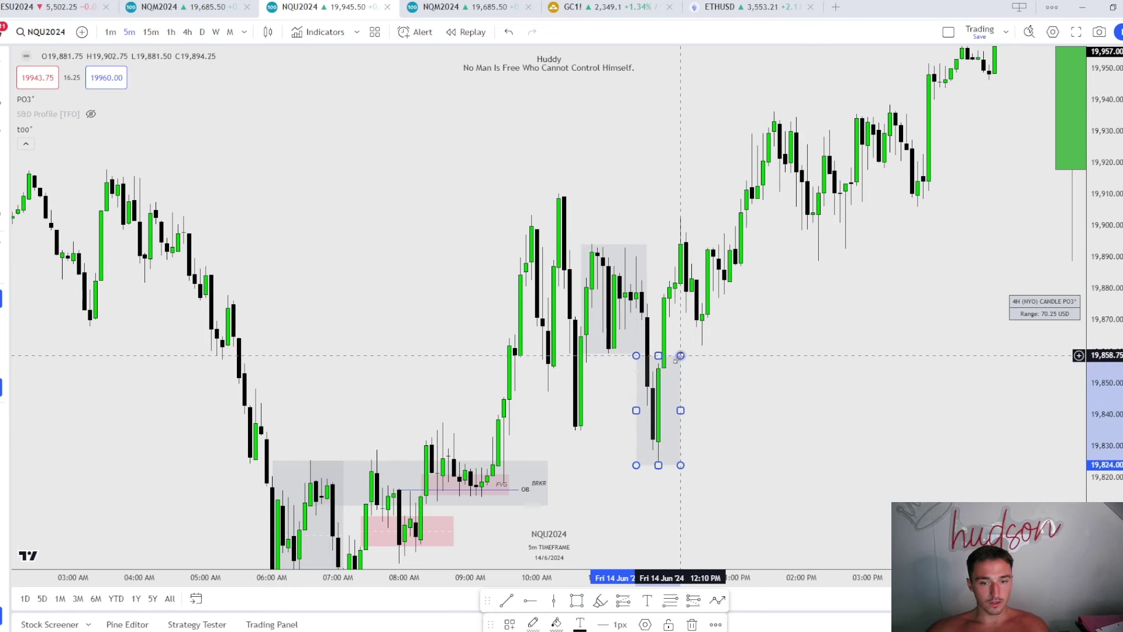
left_click(556, 623)
left_click(560, 473)
left_click(785, 454)
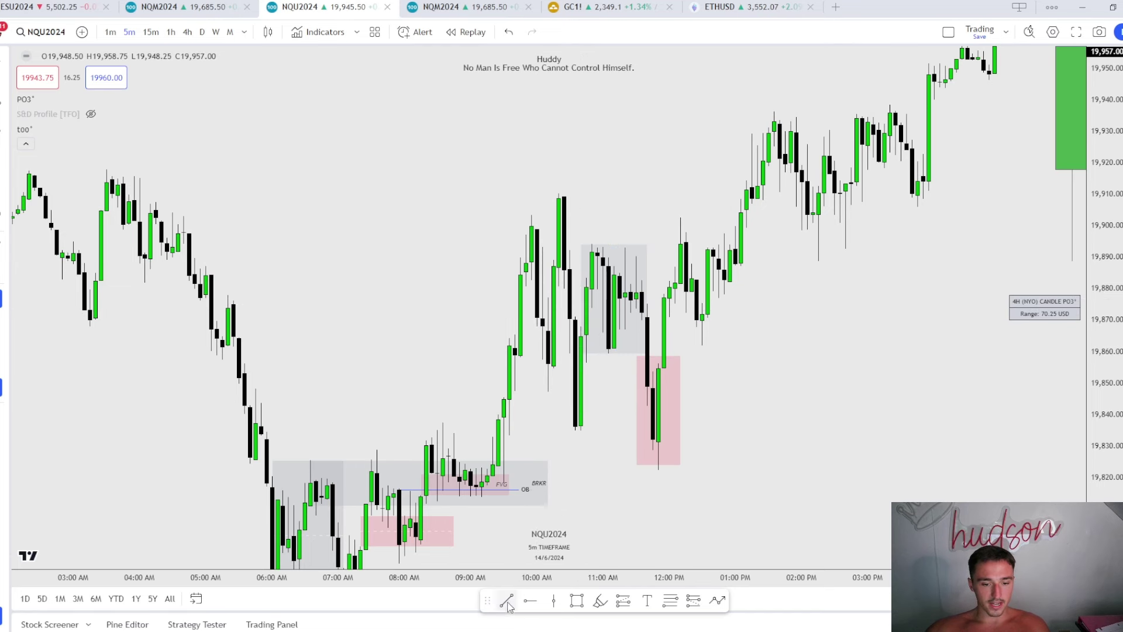
Draw a horizontal line from the 10:35 AM low to the late-morning drop and apply the Sellside template
left_click(652, 430)
left_click(509, 624)
left_click(509, 624)
left_click(510, 624)
left_click(511, 624)
left_click(510, 624)
left_click(517, 601)
Draw a horizontal line at 19,910.25 from the 10:20 AM high to 12:10 PM and apply the Buyside template
left_click(506, 600)
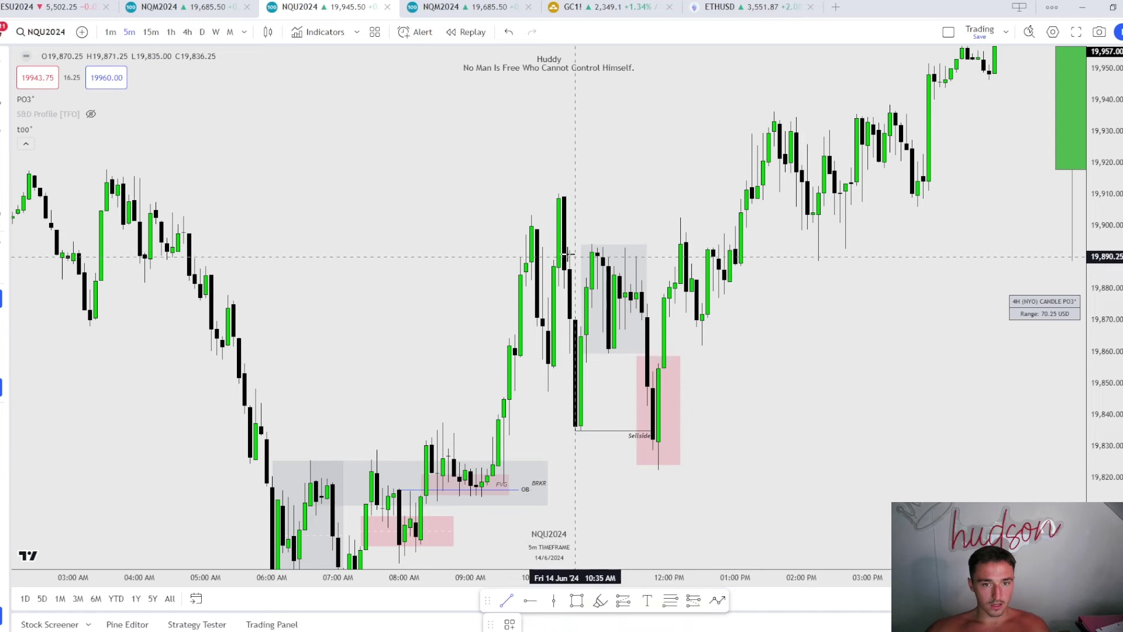
left_click(558, 193)
left_click(680, 194)
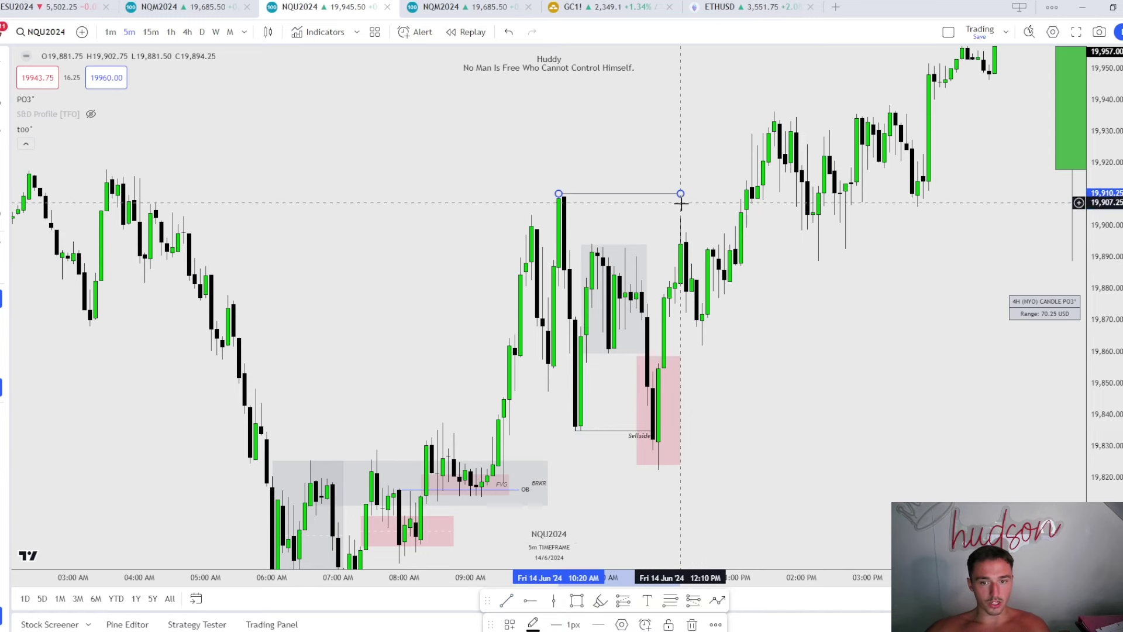
left_click(509, 624)
left_click(525, 604)
left_click(510, 624)
left_click(516, 522)
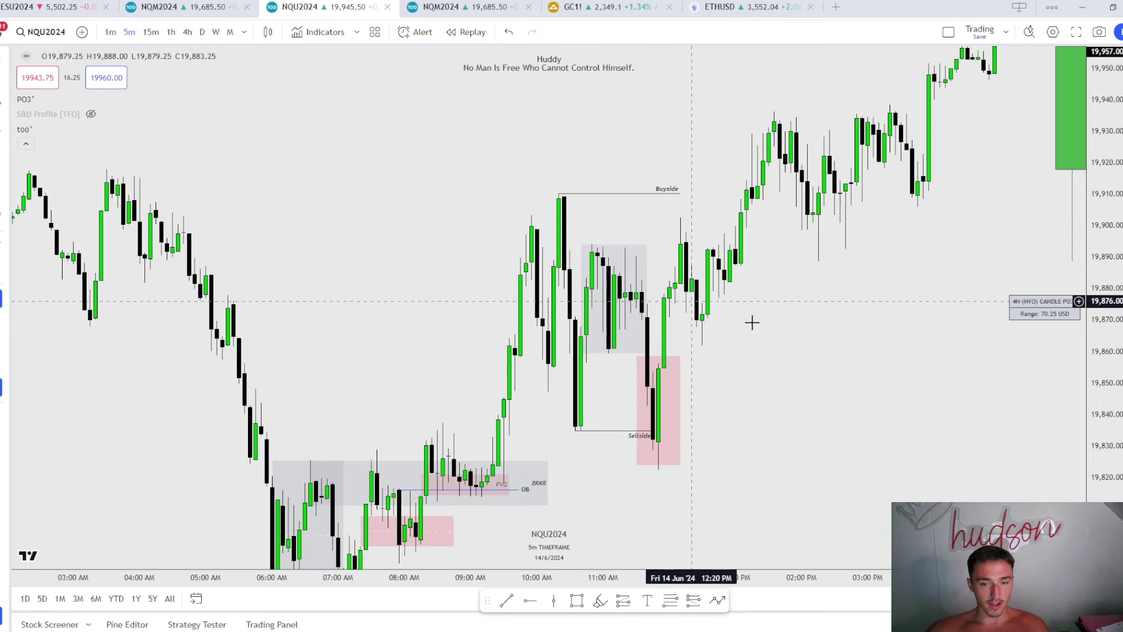
Draw a trend line under the lows from 10:25 AM at 19,831.00 to 11:50 AM at 19,822.50 and apply the SMT template
scroll(749, 446, "up", 2)
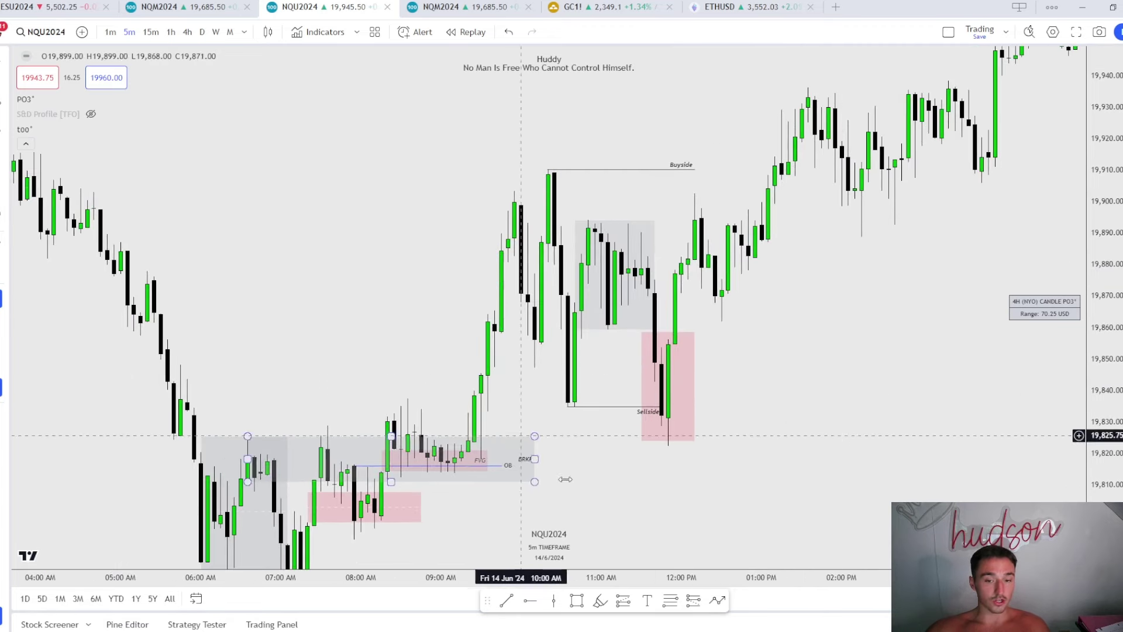
left_click(553, 418)
left_click(667, 446)
left_click(510, 624)
left_click(512, 623)
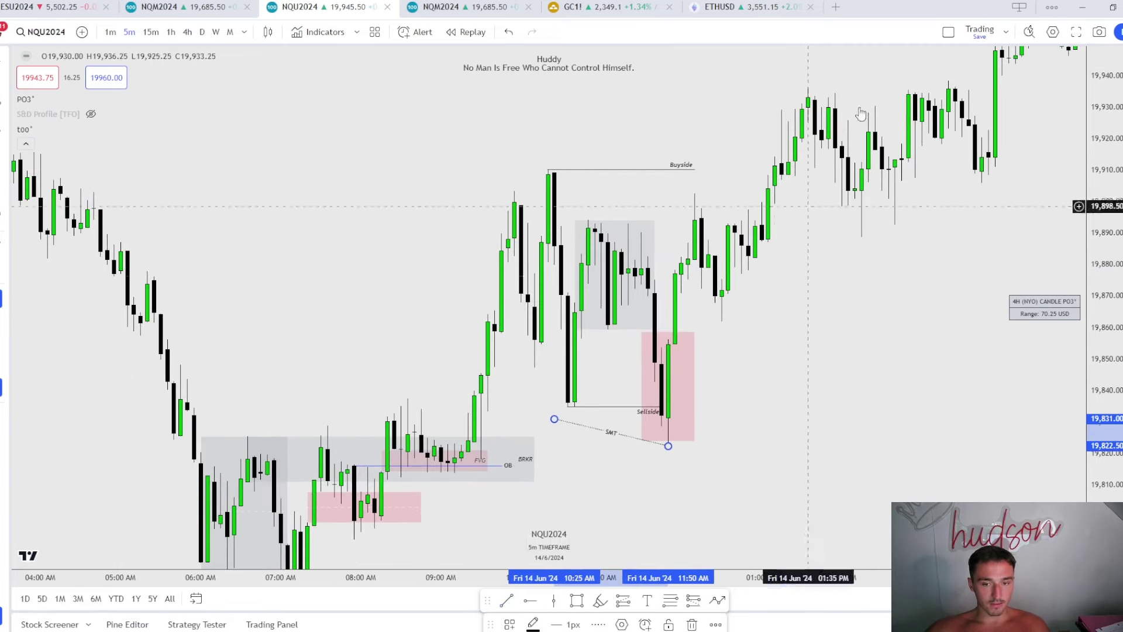
Compare the late-morning lows with ESM2024 in a side-by-side two-chart layout and return to the single-chart layout
left_click(948, 31)
left_click(962, 88)
left_click_drag(350, 373, 525, 375)
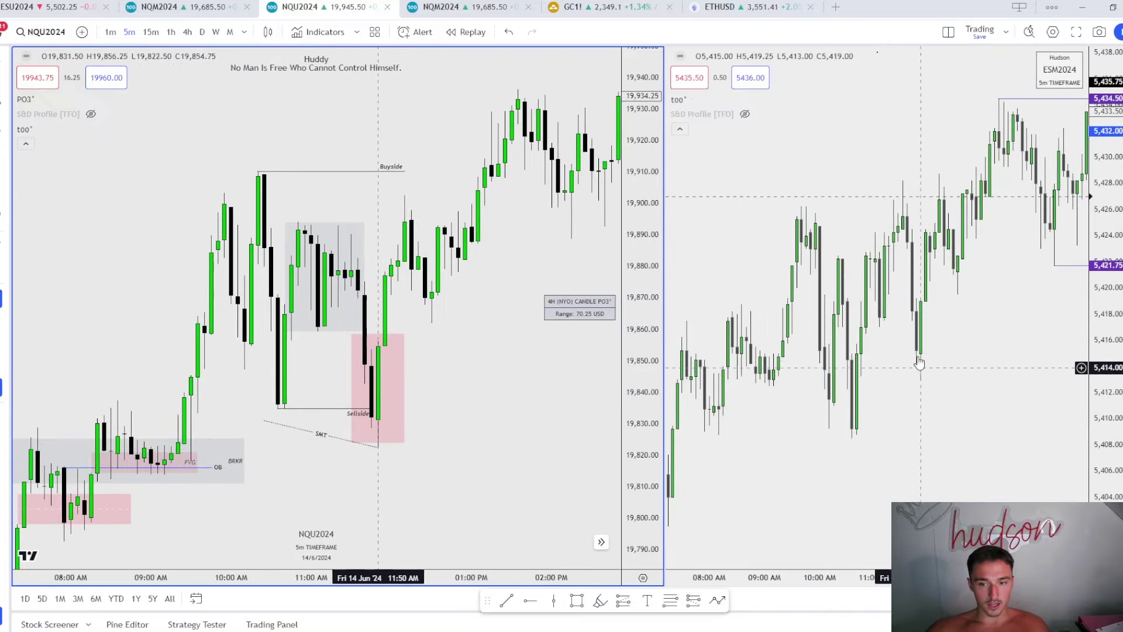
left_click(948, 32)
left_click(966, 59)
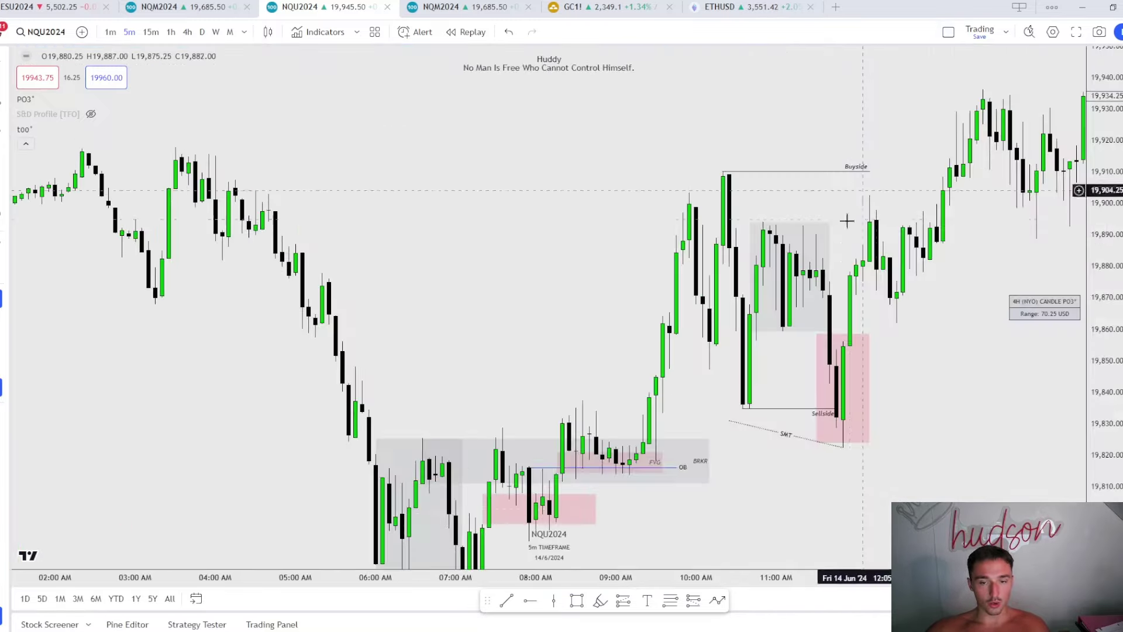
Shift the SMT line so it runs just beneath the lows, from about 19,831.75 to 19,820.25
left_click(588, 402)
left_click_drag(590, 404, 624, 394)
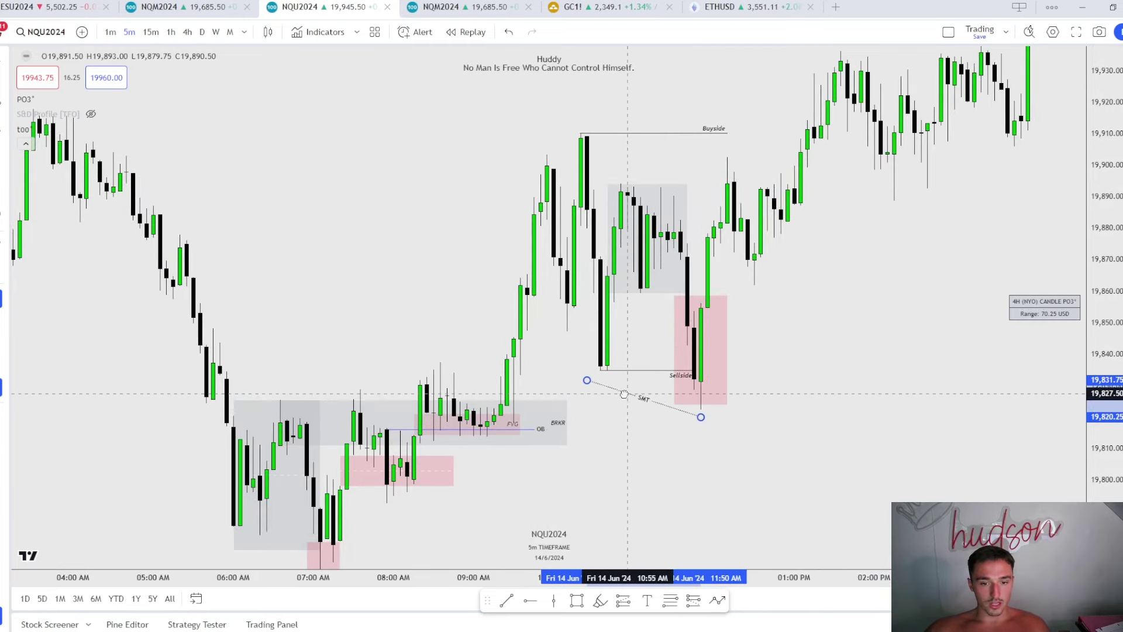
left_click_drag(901, 357, 840, 376)
left_click_drag(634, 390, 627, 390)
left_click(731, 378)
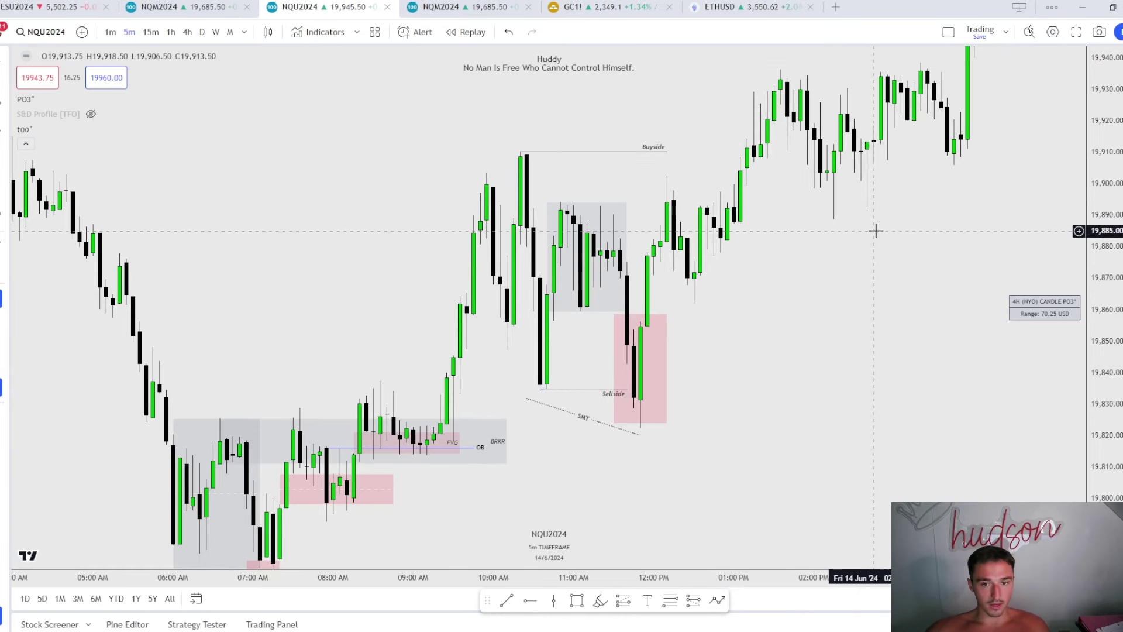
Draw a red rectangle over the gap above the 11:50 AM candle, from 11:50 AM to 12:40 PM between 19,856.25 and 19,871.00
left_click_drag(865, 239, 840, 259)
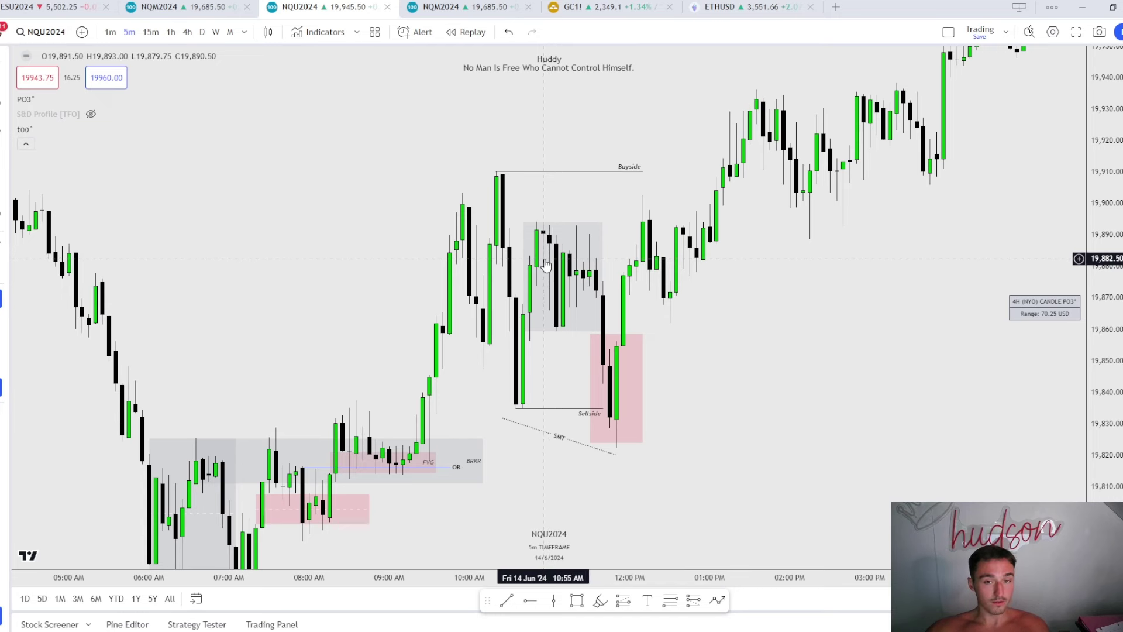
left_click_drag(775, 248, 749, 273)
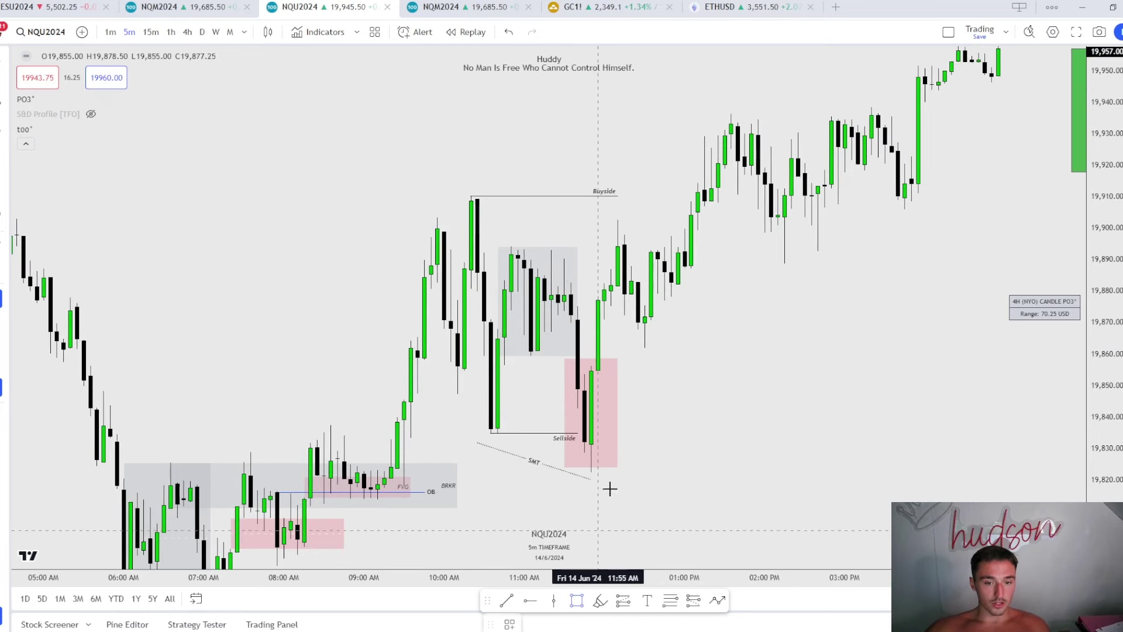
left_click(591, 366)
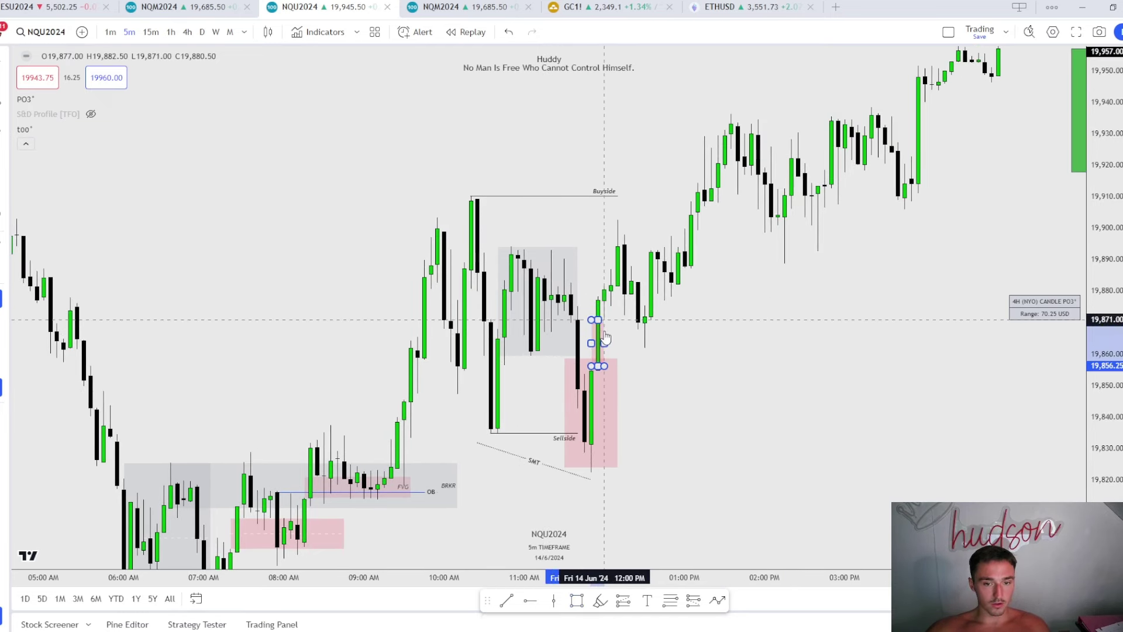
left_click(657, 320)
left_click(760, 364)
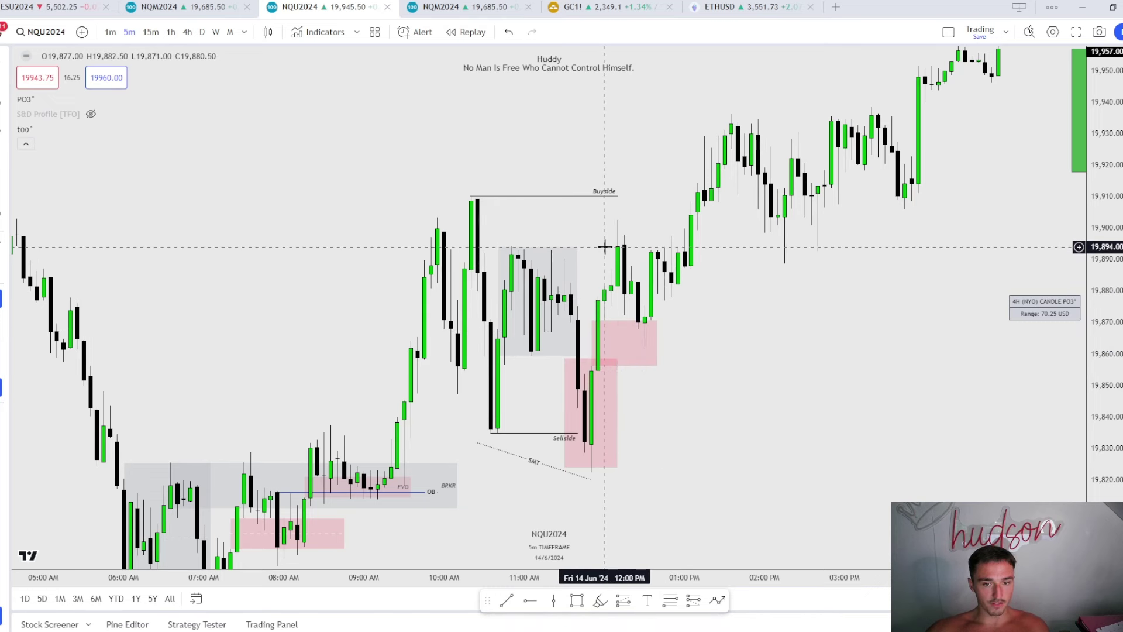
Apply the FVG template to the new gap rectangle and extend its end to about 12:50 PM
left_click(649, 341)
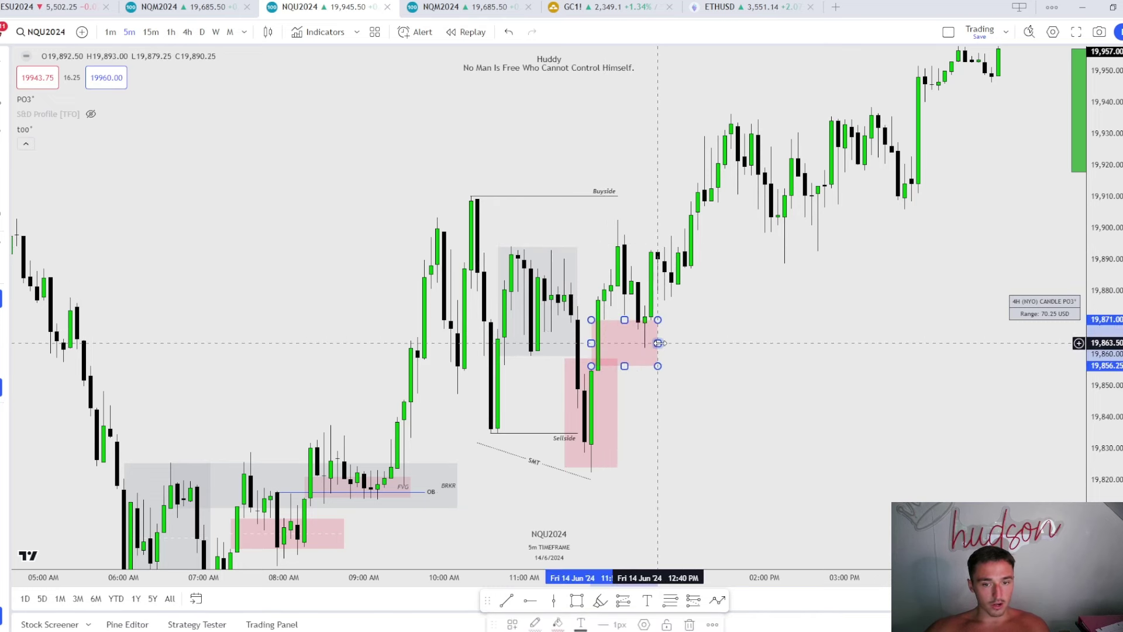
left_click(516, 624)
left_click(526, 584)
left_click(754, 432)
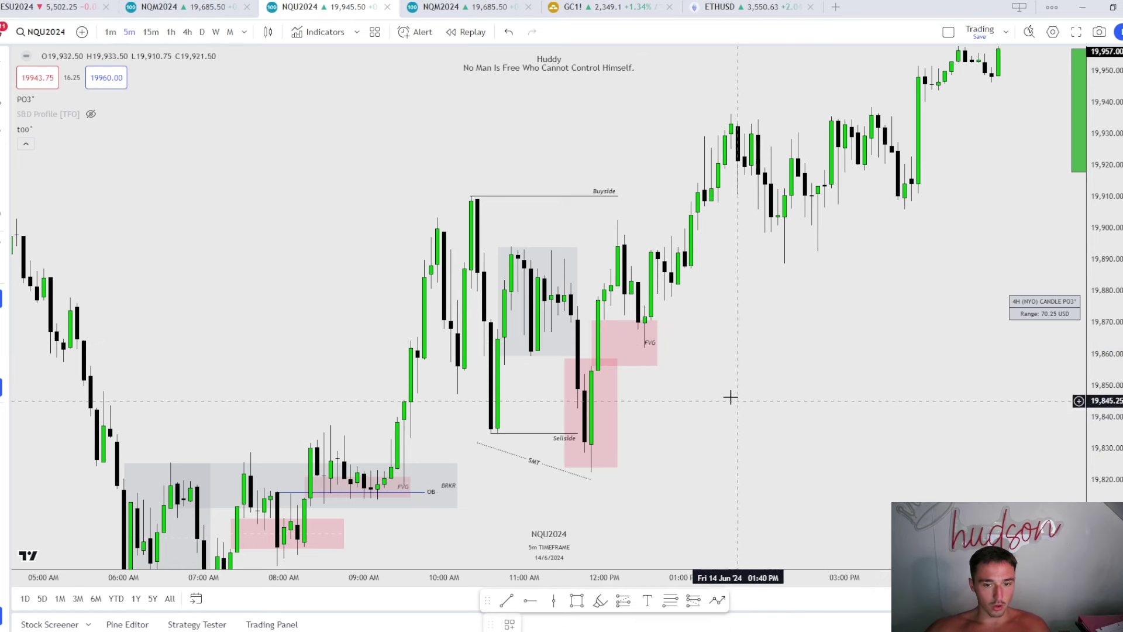
left_click_drag(658, 342, 671, 344)
left_click(723, 345)
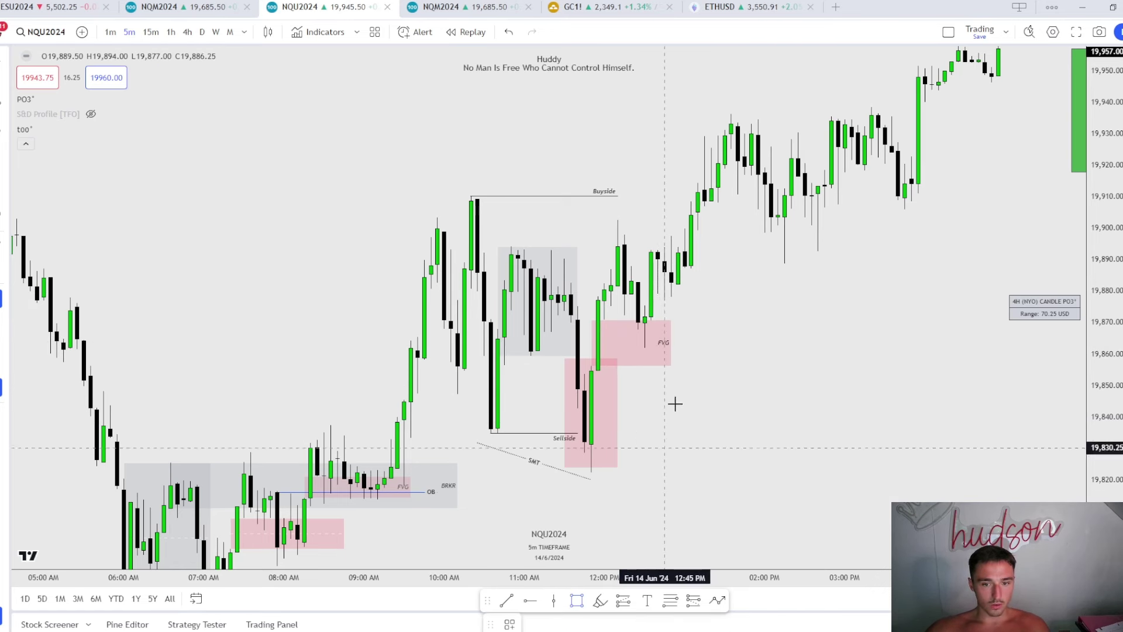
Draw a thin rectangle over the 12:30 PM gap just below 19,879.25, apply the FVG template, and extend it to about 1:30 PM
left_click(657, 293)
left_click_drag(657, 300, 677, 300)
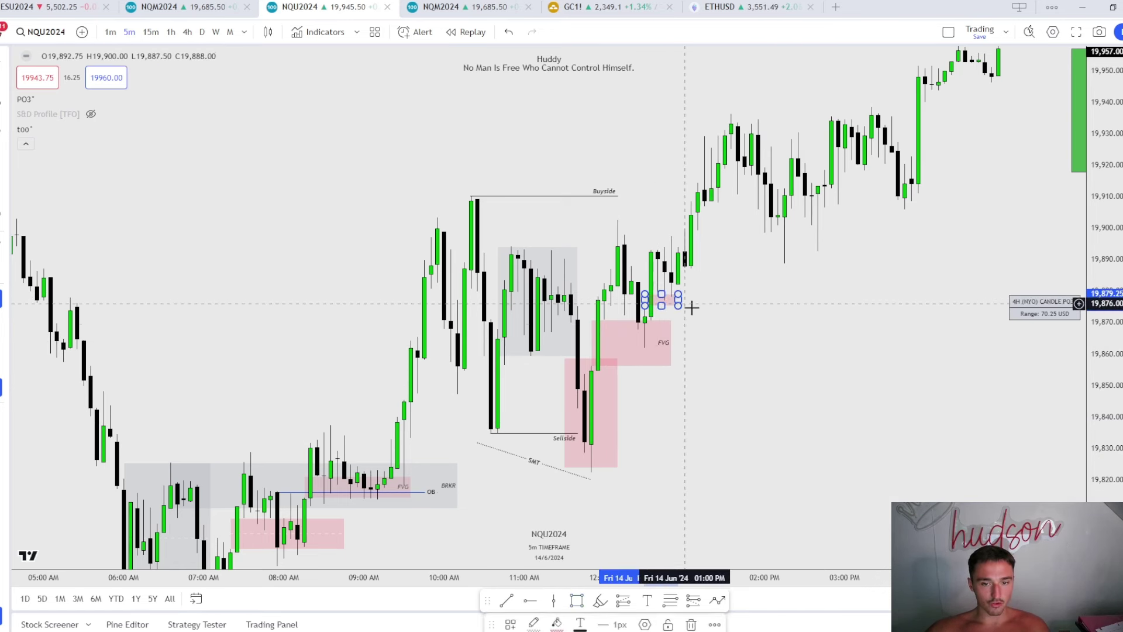
left_click(516, 624)
left_click(531, 593)
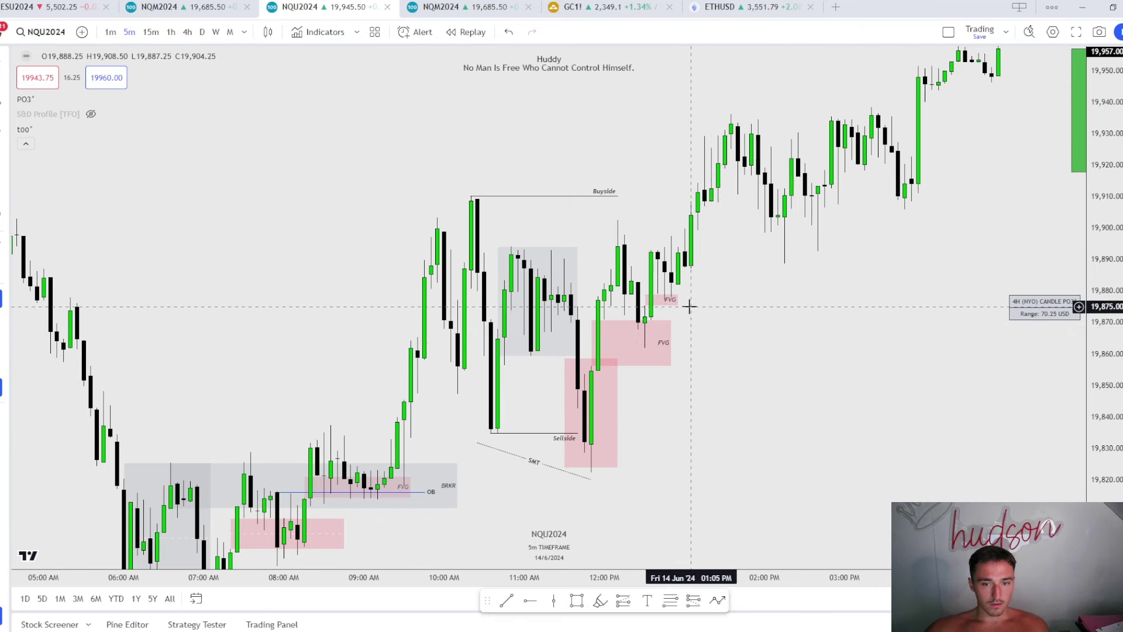
left_click_drag(688, 299, 724, 299)
left_click(822, 359)
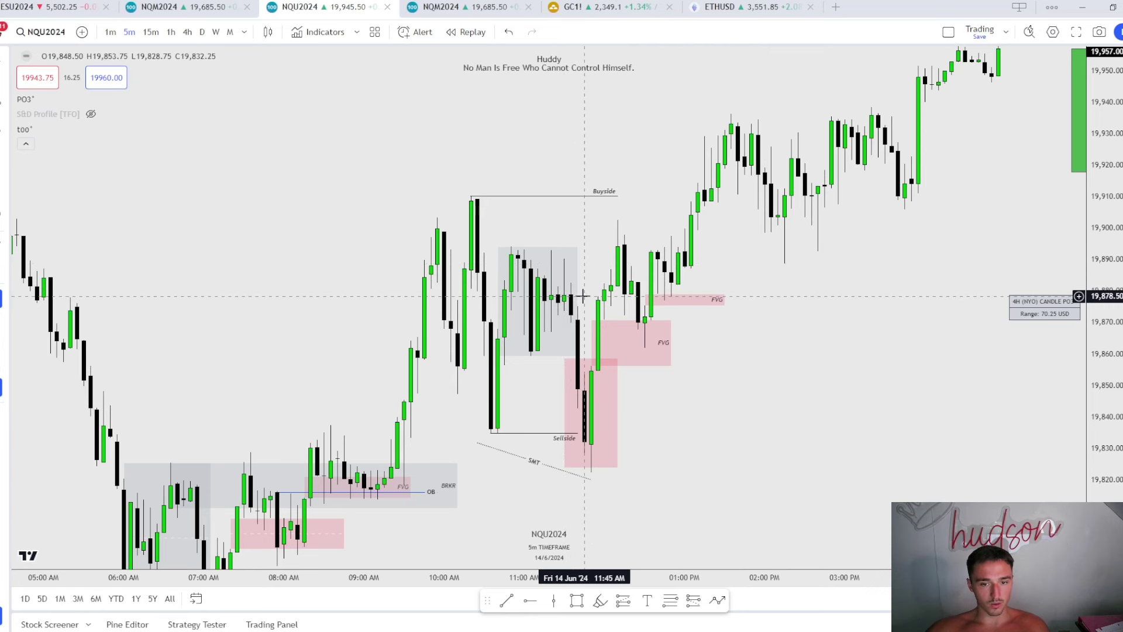
Draw a rectangle from the 11:30 AM candle to about 1:40 PM between 19,876.75 and 19,879.25 and apply the BRKR template
key("alt+shift+r")
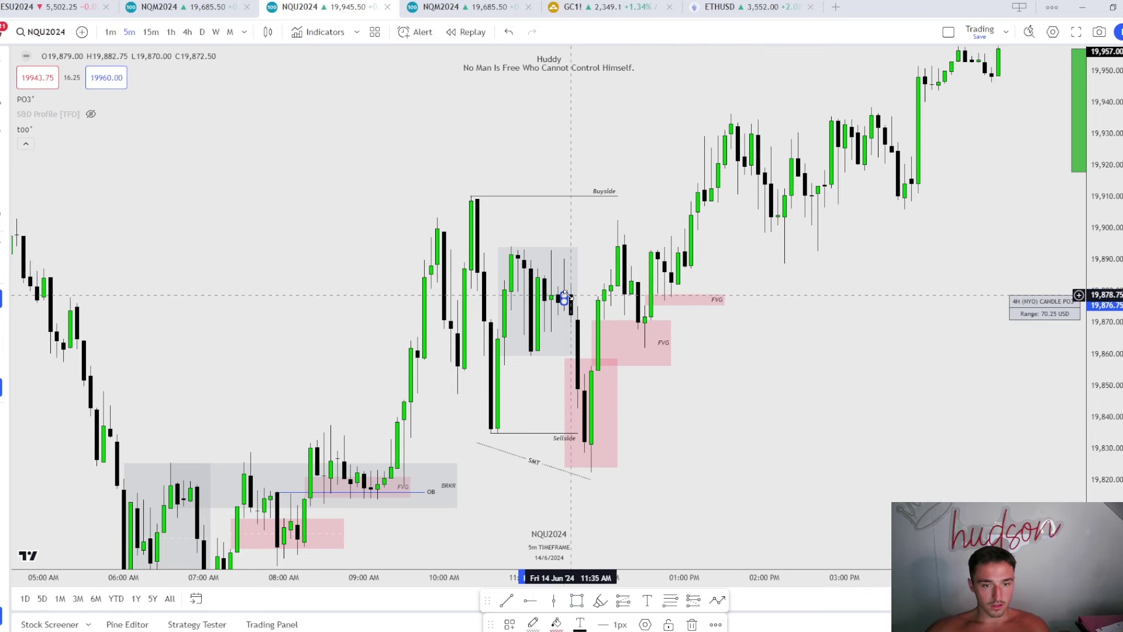
left_click(585, 213)
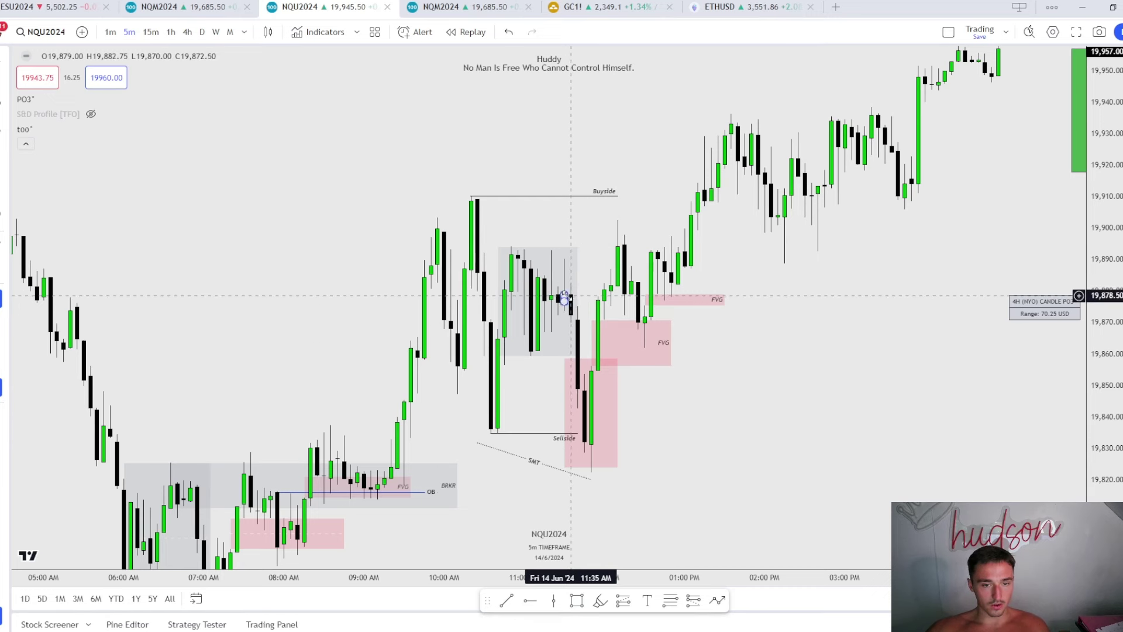
left_click_drag(565, 298, 726, 312)
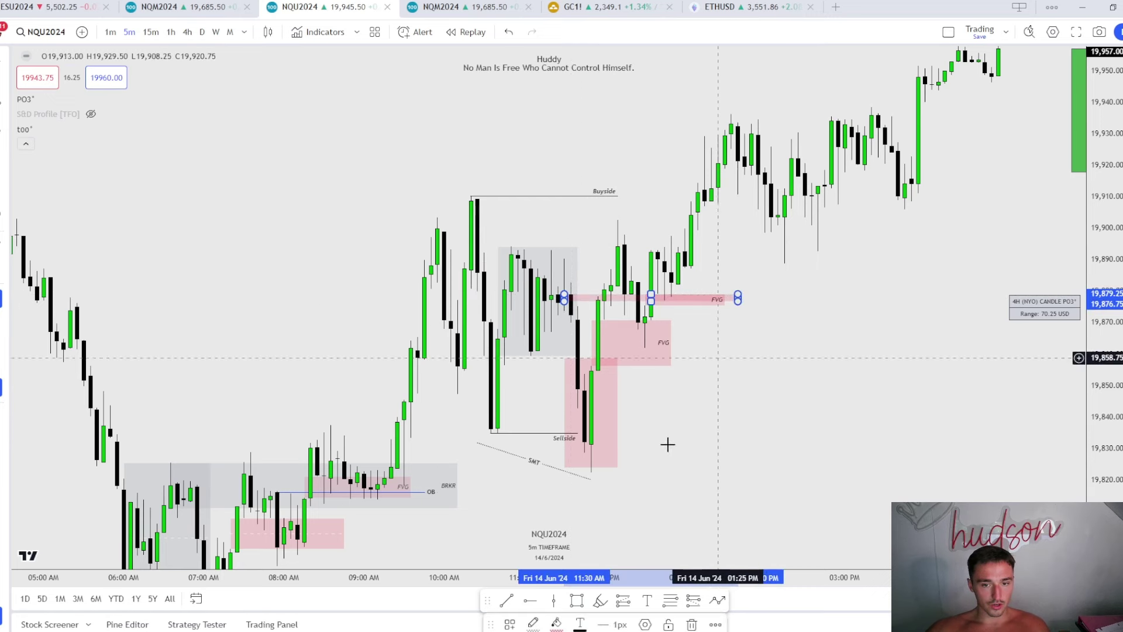
left_click(510, 622)
left_click(525, 566)
left_click(843, 457)
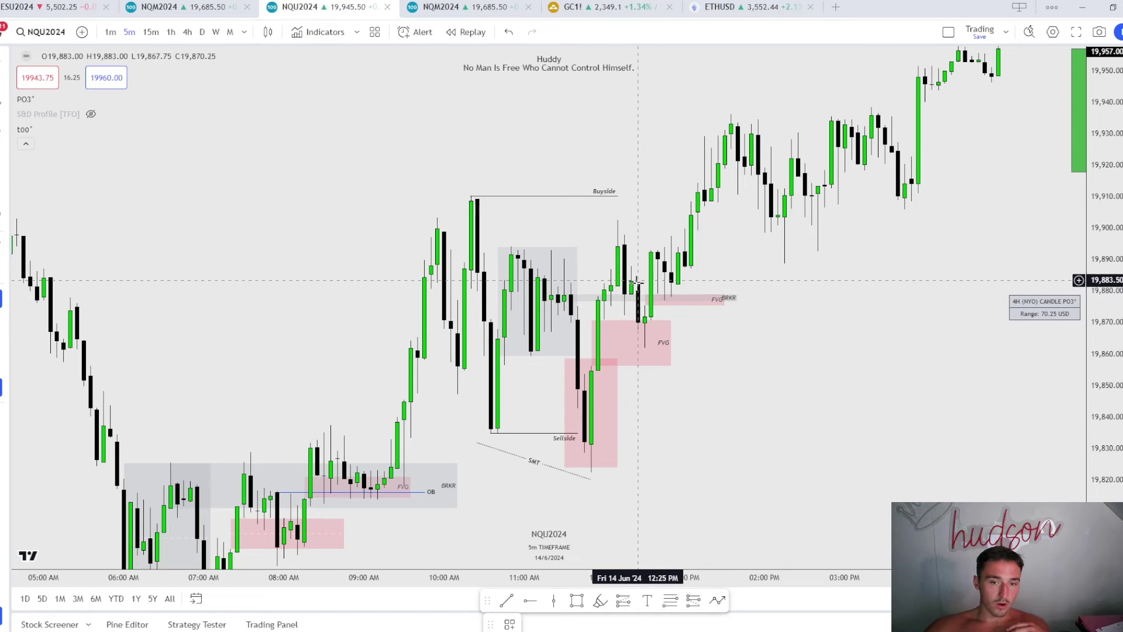
Box the 12:25 PM candle body between 19,870.25 and 19,883.00, apply the MT template, and extend the box to about 1:20 PM
left_click(577, 600)
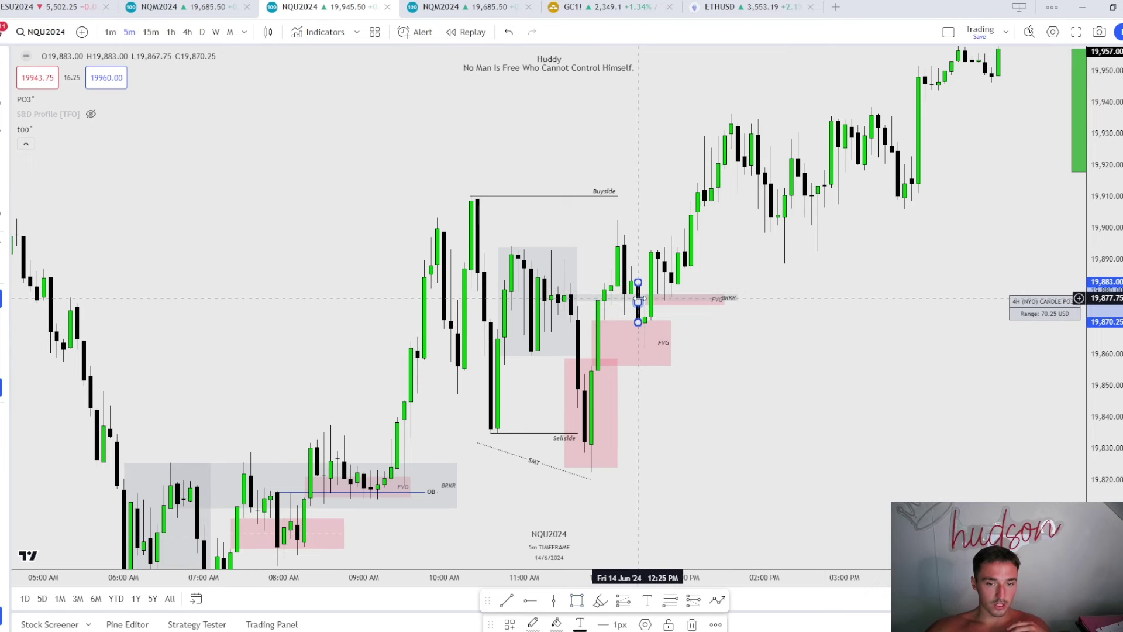
left_click_drag(637, 282, 698, 322)
left_click(509, 624)
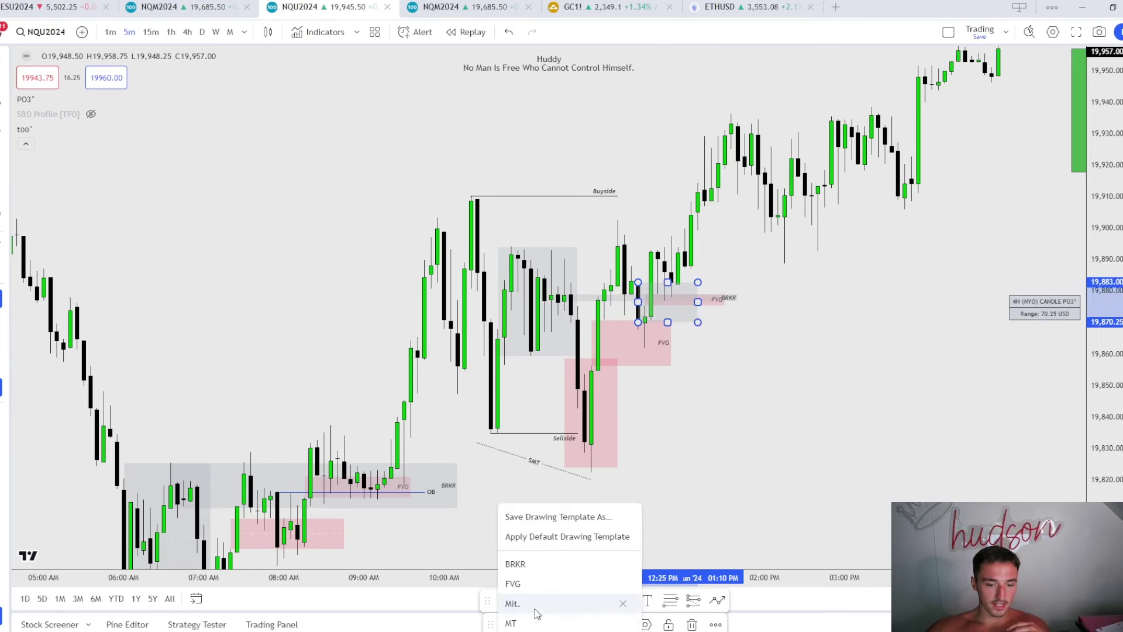
left_click(533, 621)
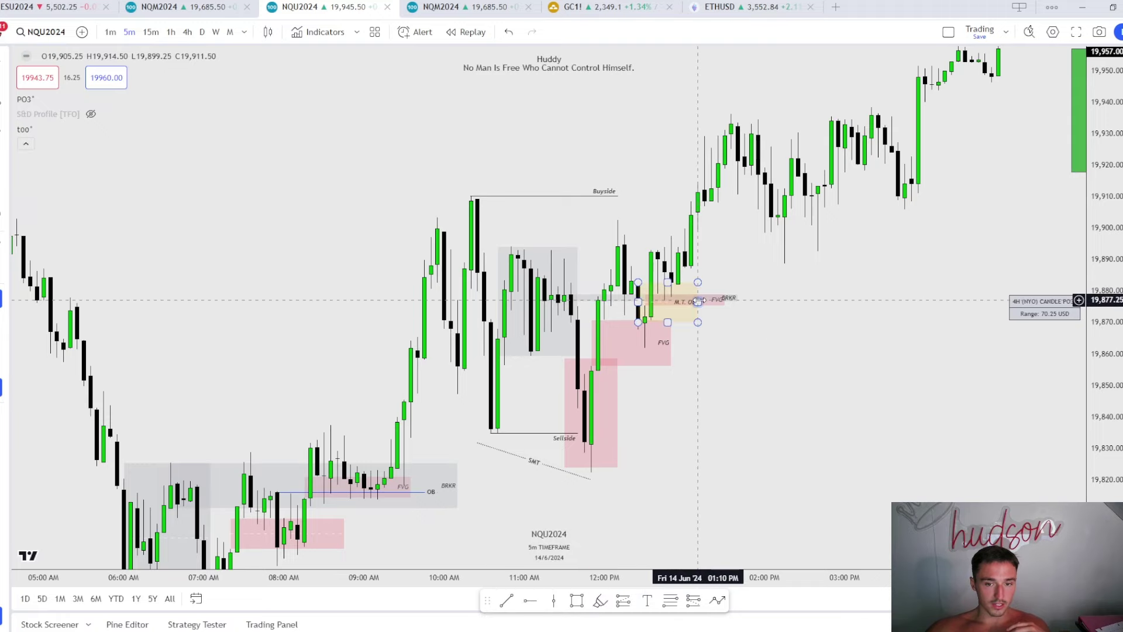
left_click(665, 310)
left_click(819, 381)
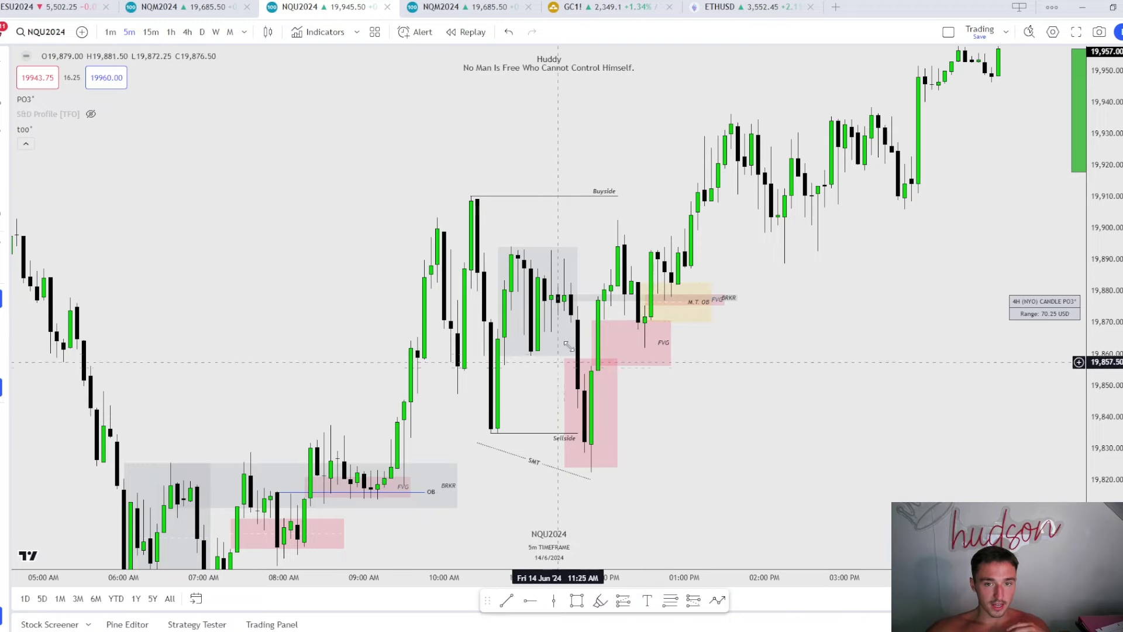
Delete the early-morning FVG, OB and BRKR markings and the unlabelled red rectangle beside them
scroll(821, 439, "down", 2)
scroll(363, 181, "down", 2)
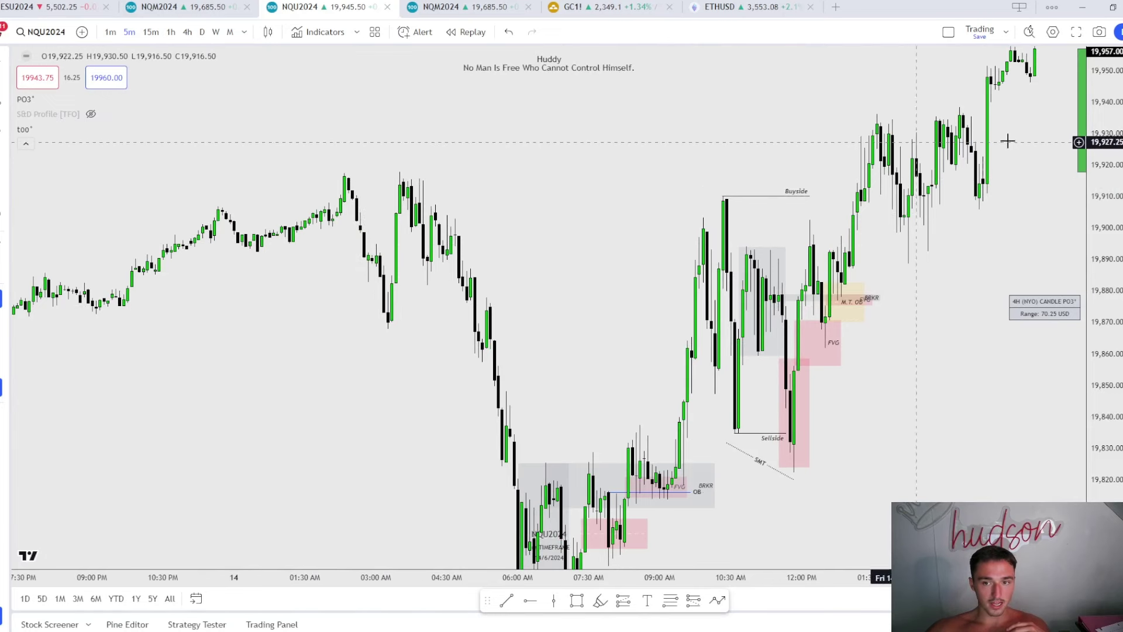
left_click_drag(867, 459, 828, 262)
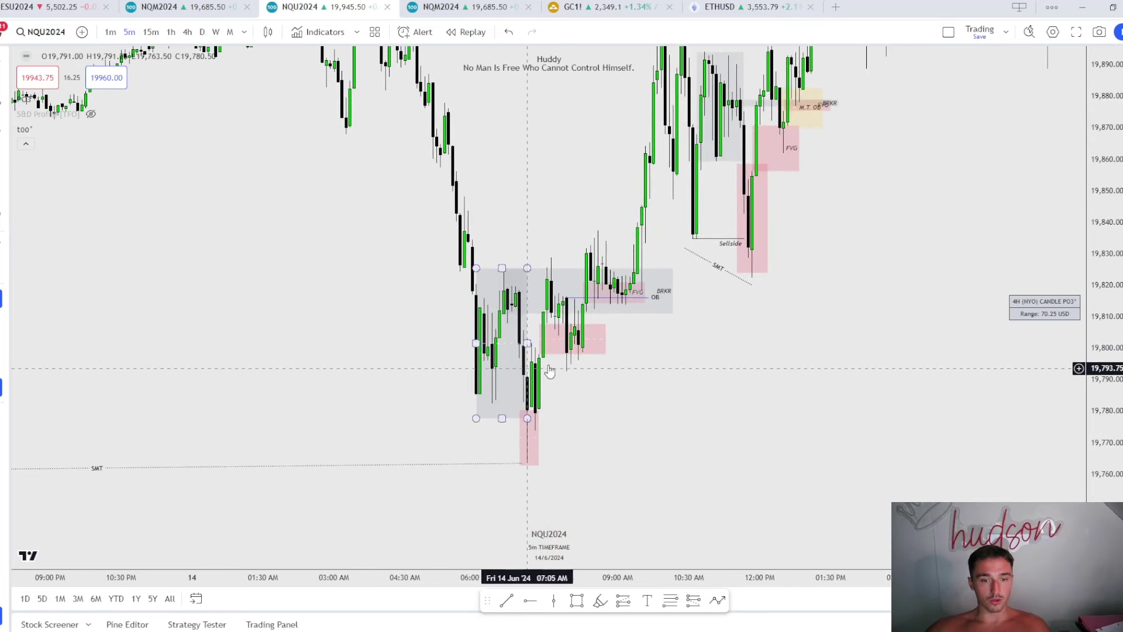
left_click(643, 297)
key("Delete")
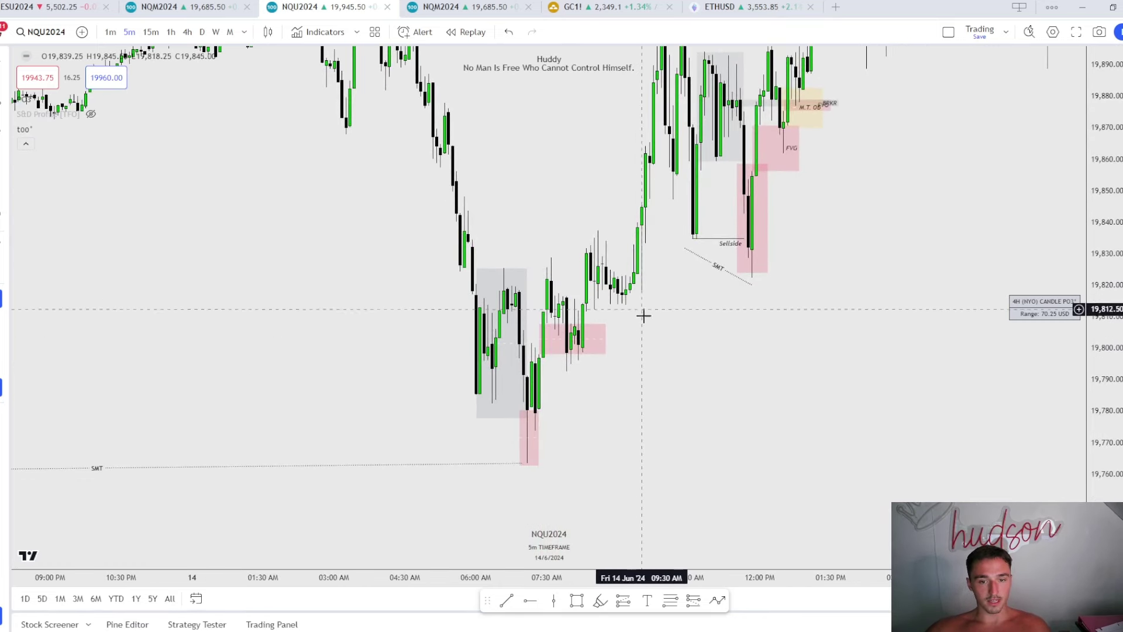
left_click(598, 340)
key("Delete")
Widen the red rectangle below the 6:00 AM grey range so it ends at about 7:25 AM
left_click(538, 435)
left_click(544, 436)
left_click_drag(538, 437, 543, 437)
left_click(630, 431)
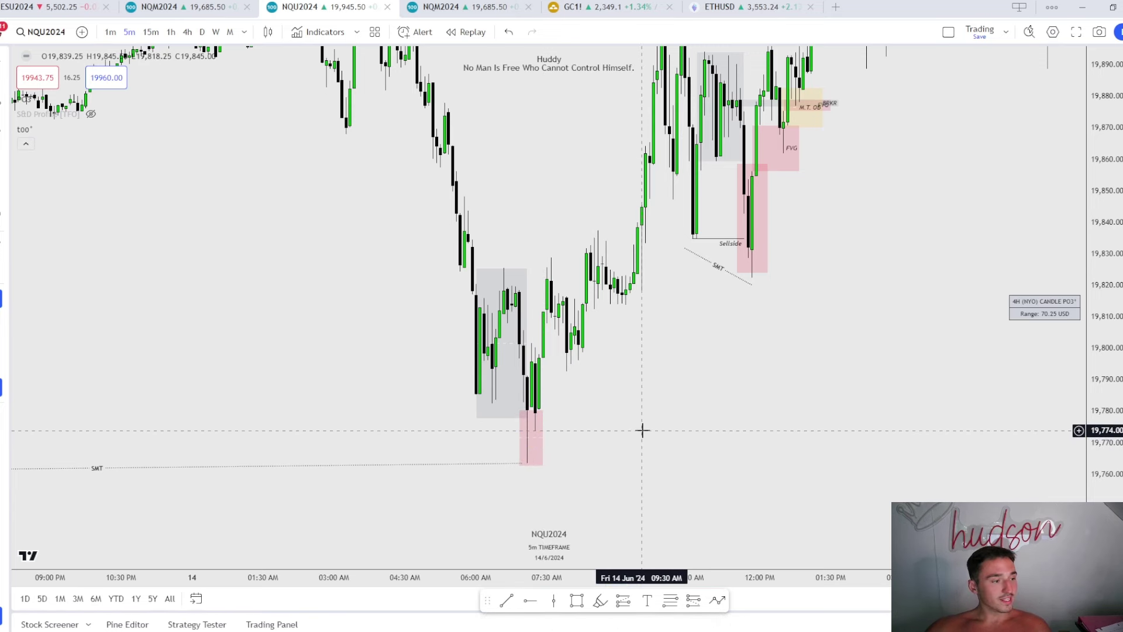
left_click(478, 411)
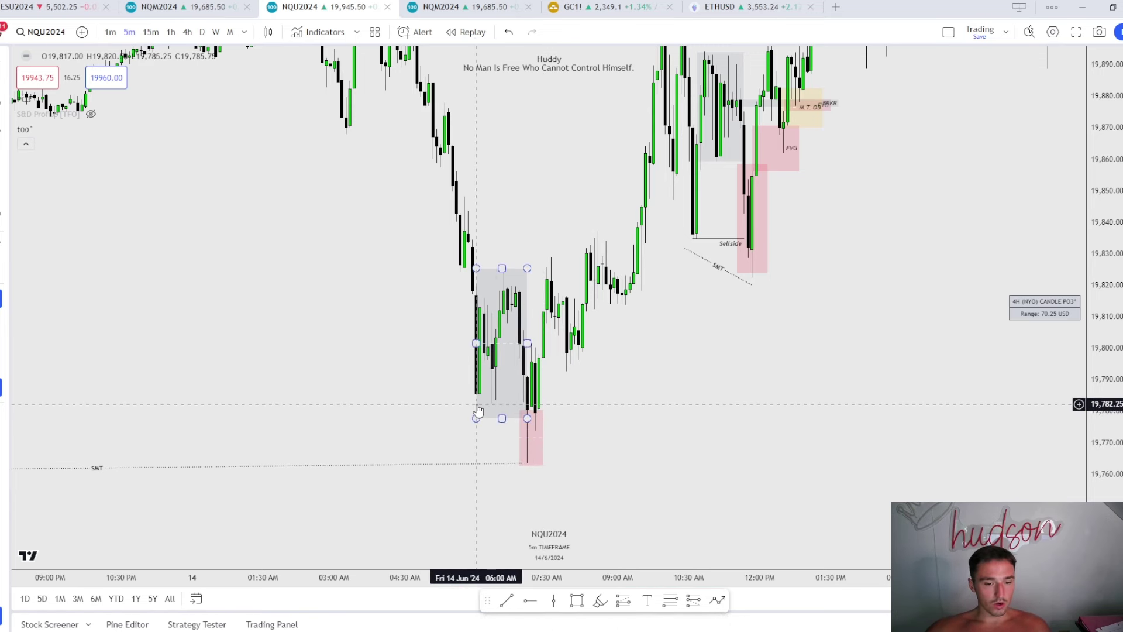
left_click(497, 346)
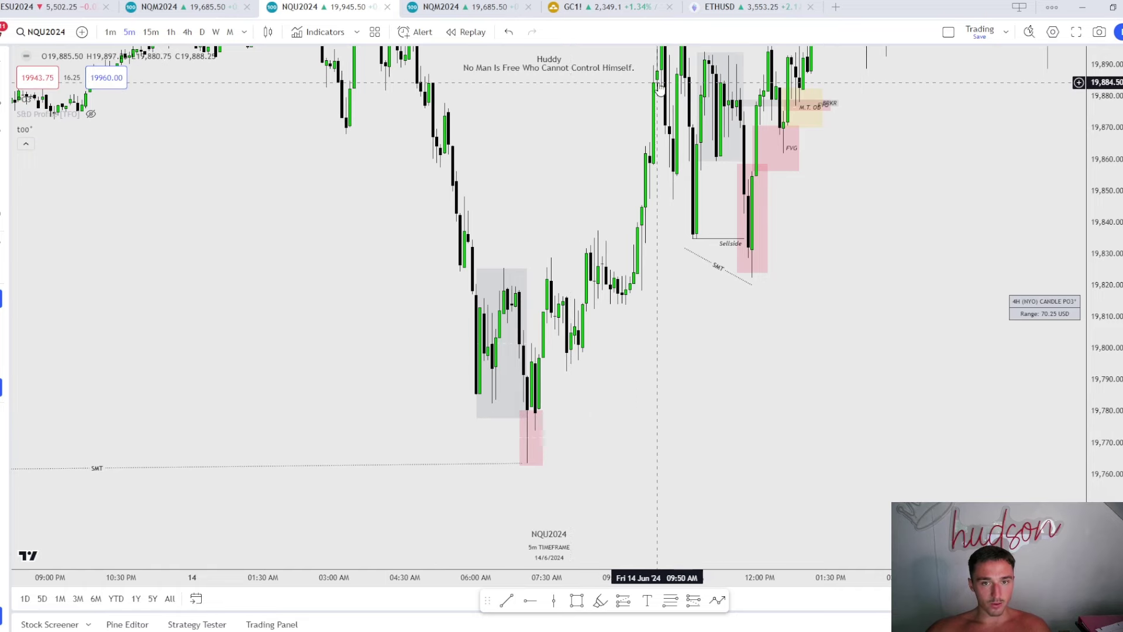
left_click_drag(661, 300, 648, 378)
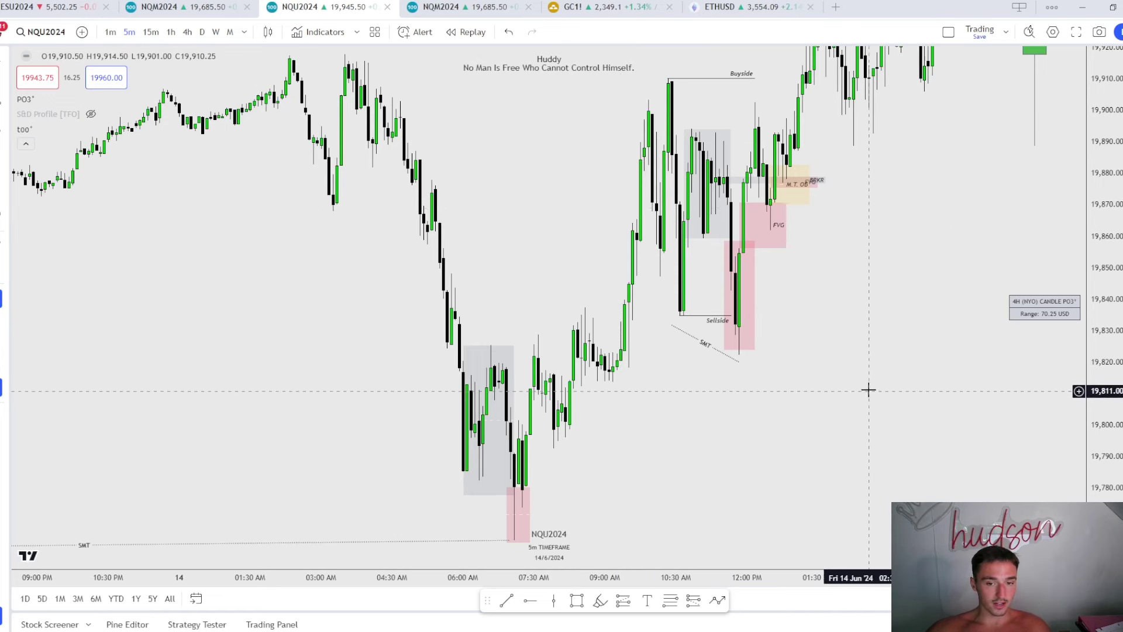
left_click_drag(868, 398, 855, 421)
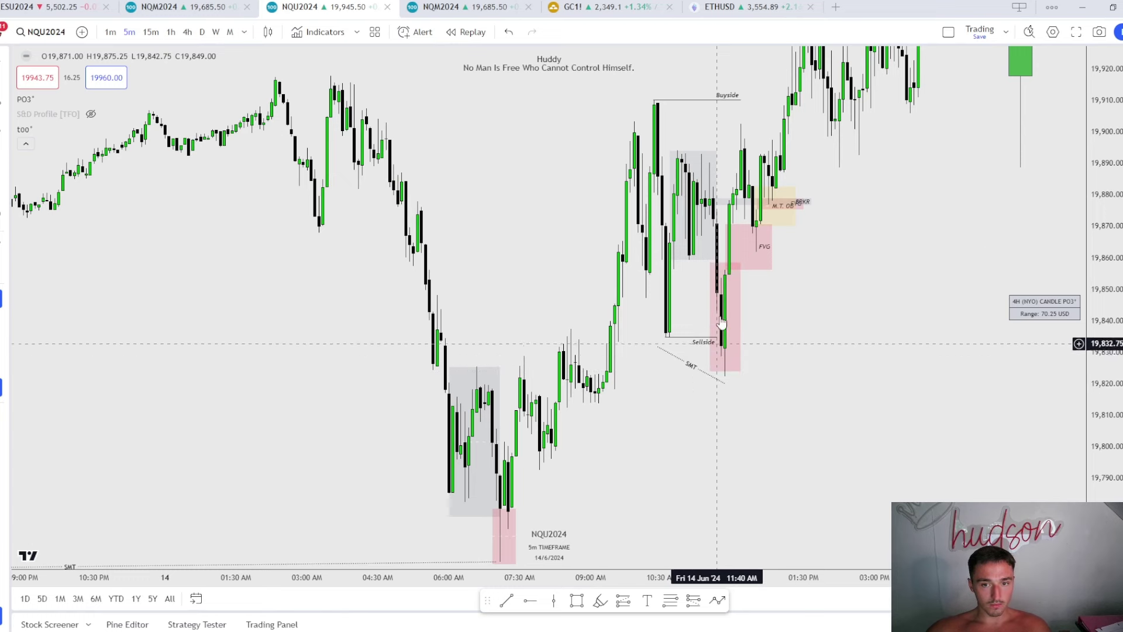
left_click_drag(768, 201, 699, 397)
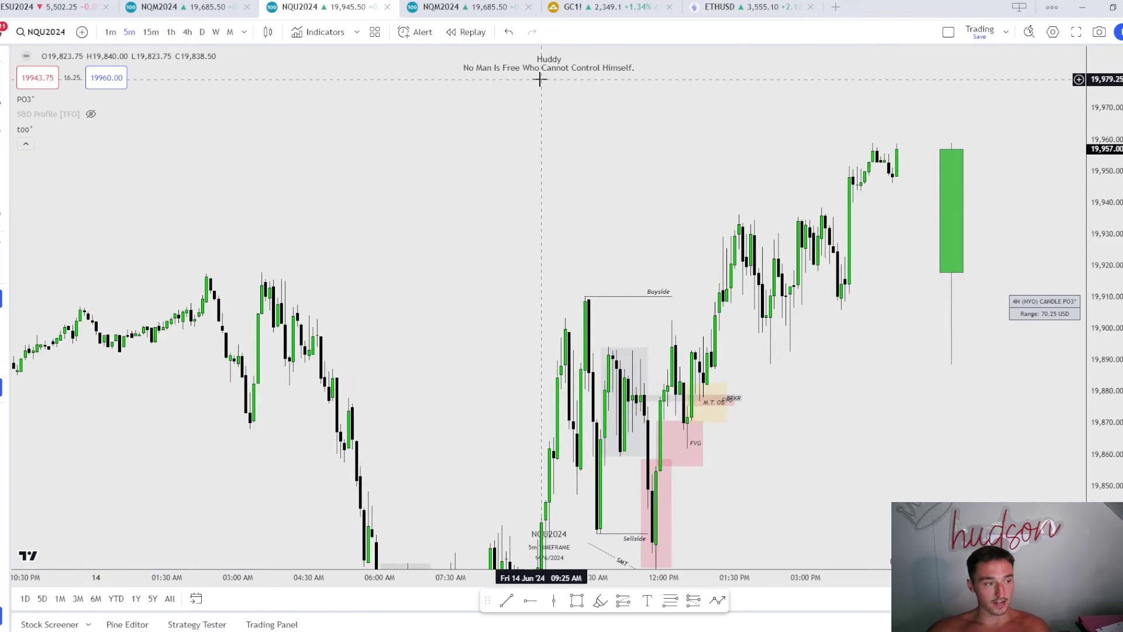
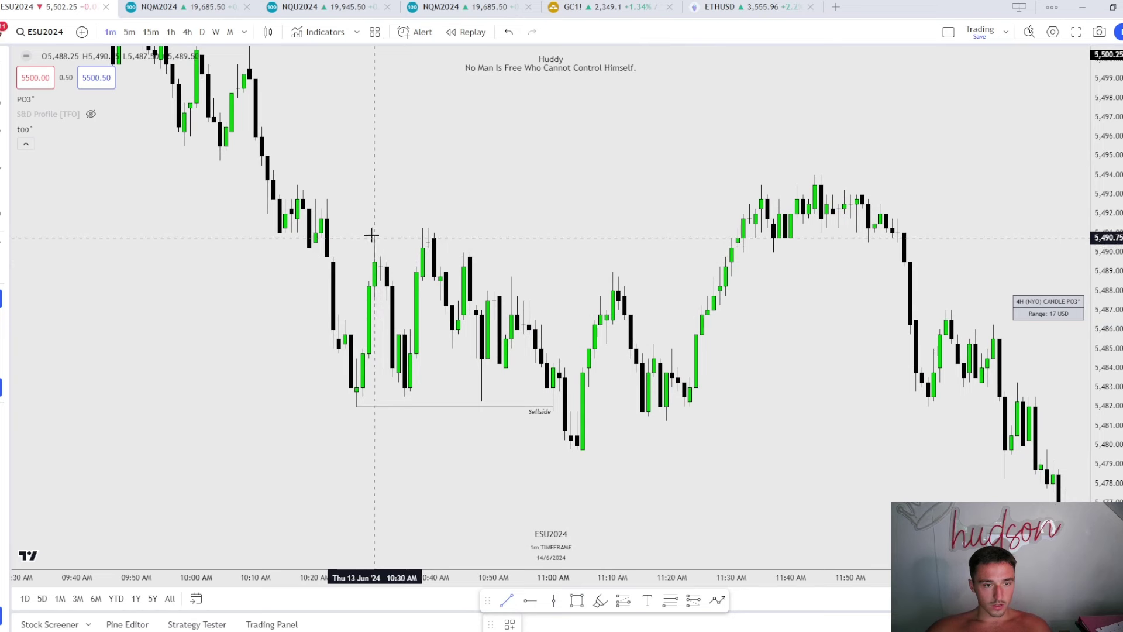
Draw a horizontal trend line from the 10:30 AM high at 5,490.75 to 10:53 AM and apply the Buyside template
left_click(374, 237)
left_click(511, 238)
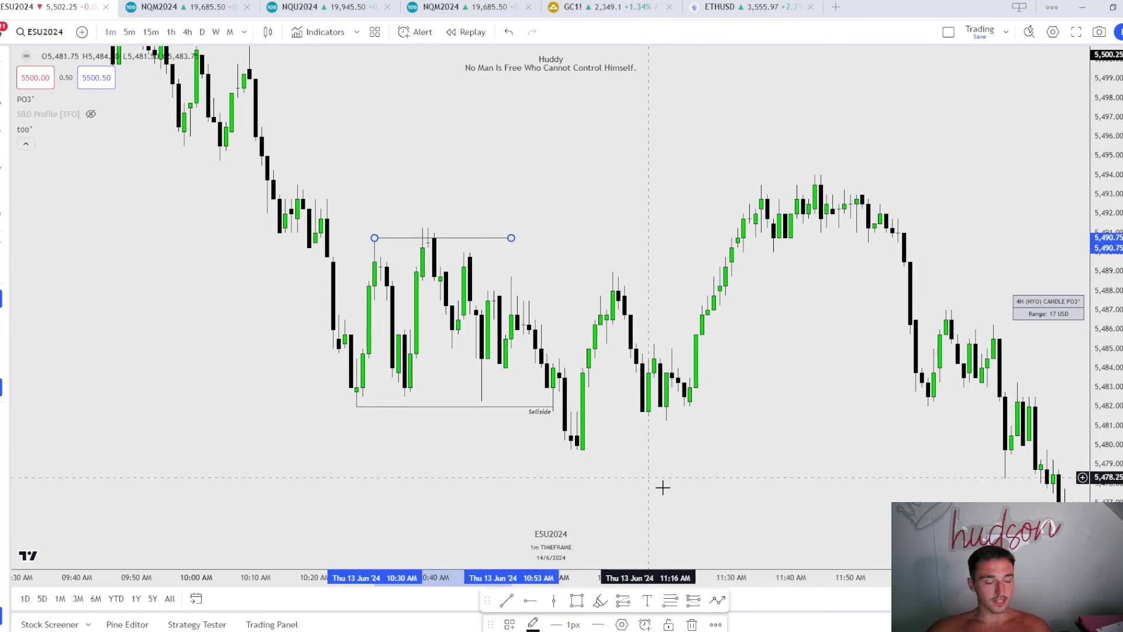
left_click(509, 624)
left_click(541, 523)
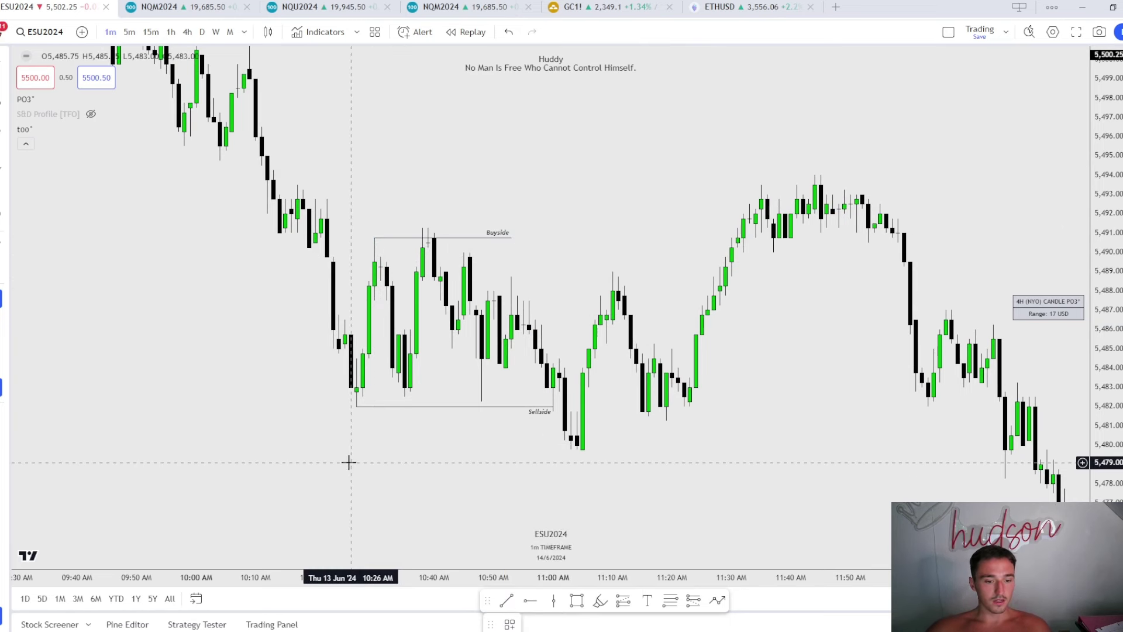
Place vertical lines at 10:30, 10:45, 11:00 and 11:15 AM on 13 June
left_click(374, 485)
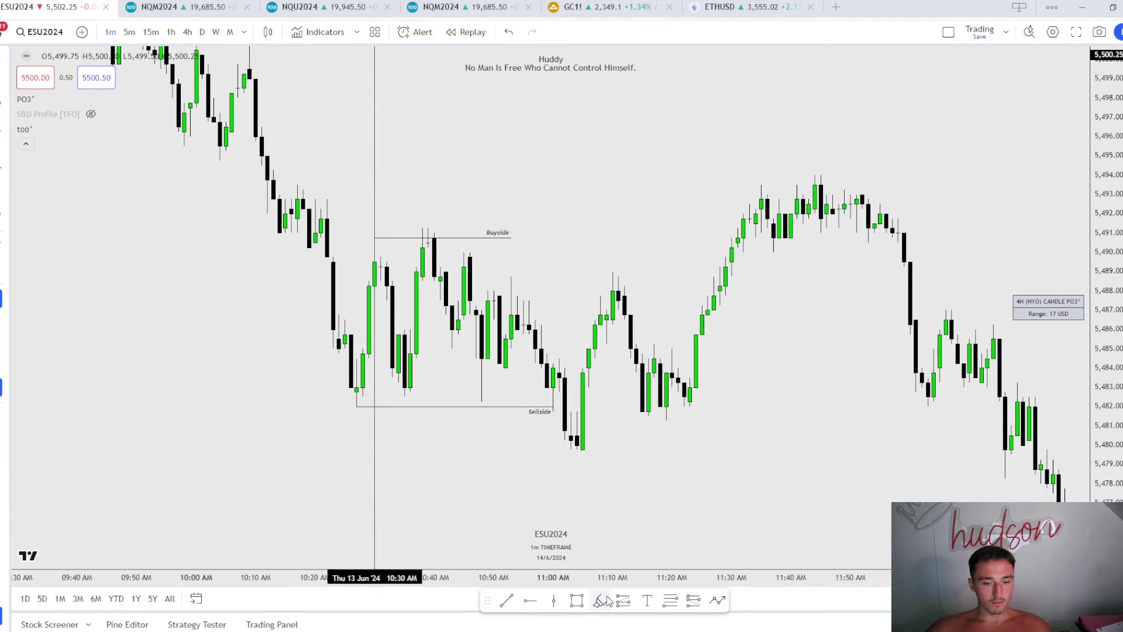
left_click(464, 481)
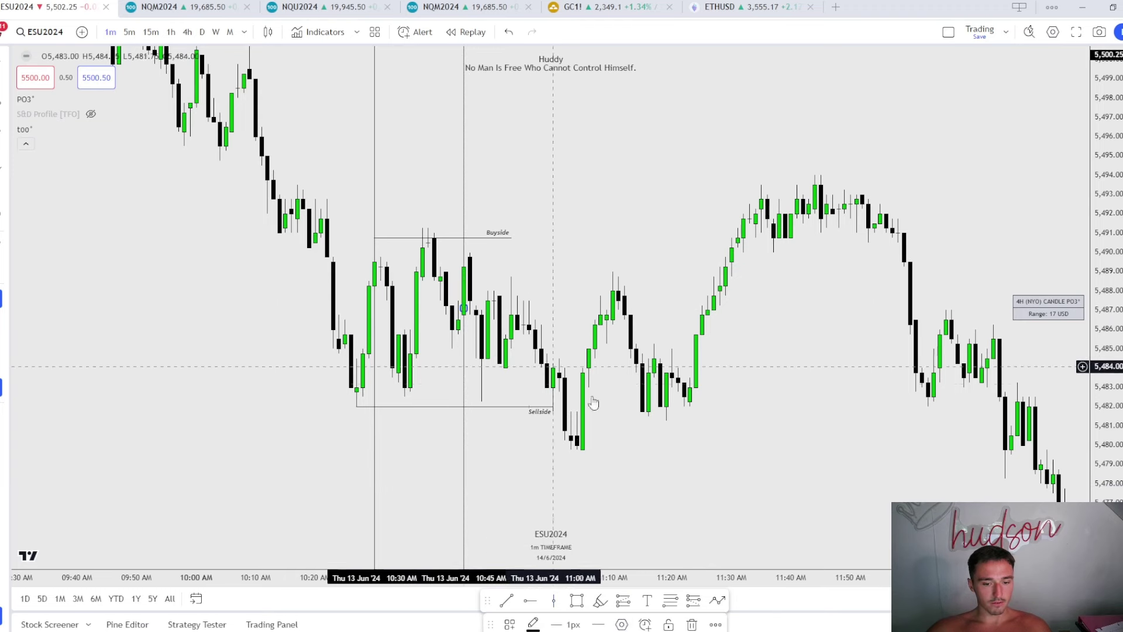
left_click(554, 602)
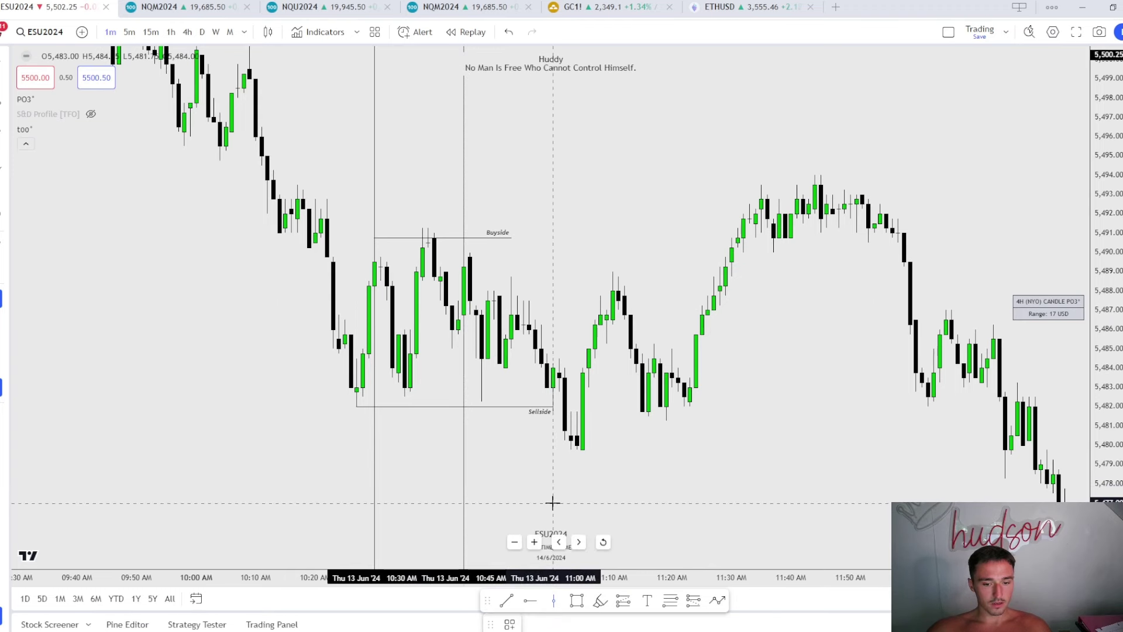
left_click_drag(685, 452, 667, 434)
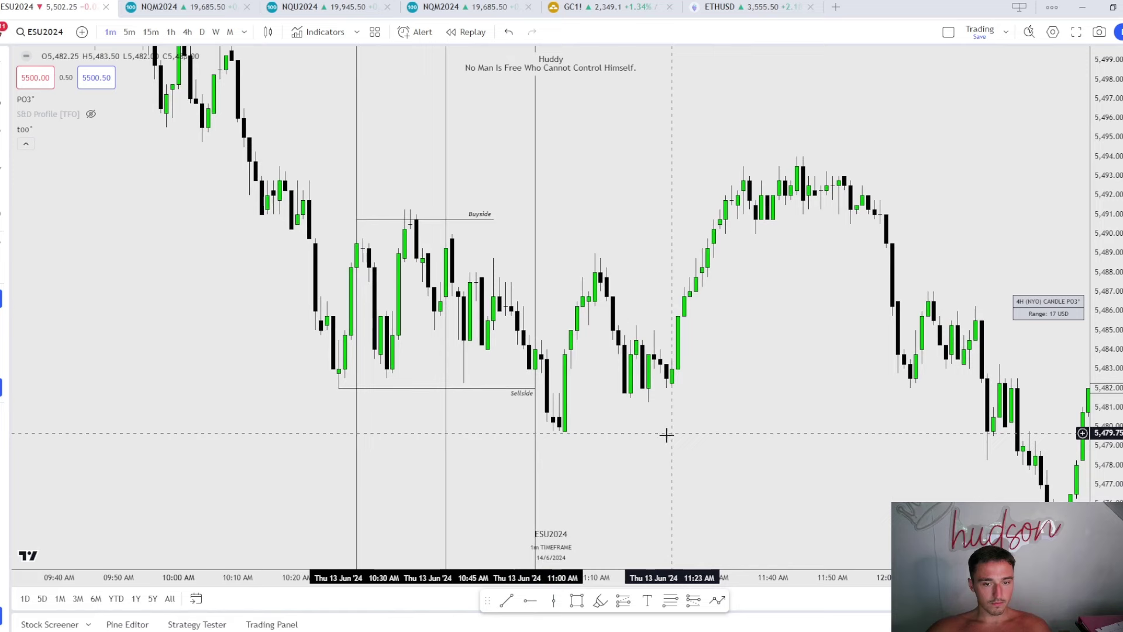
left_click(554, 602)
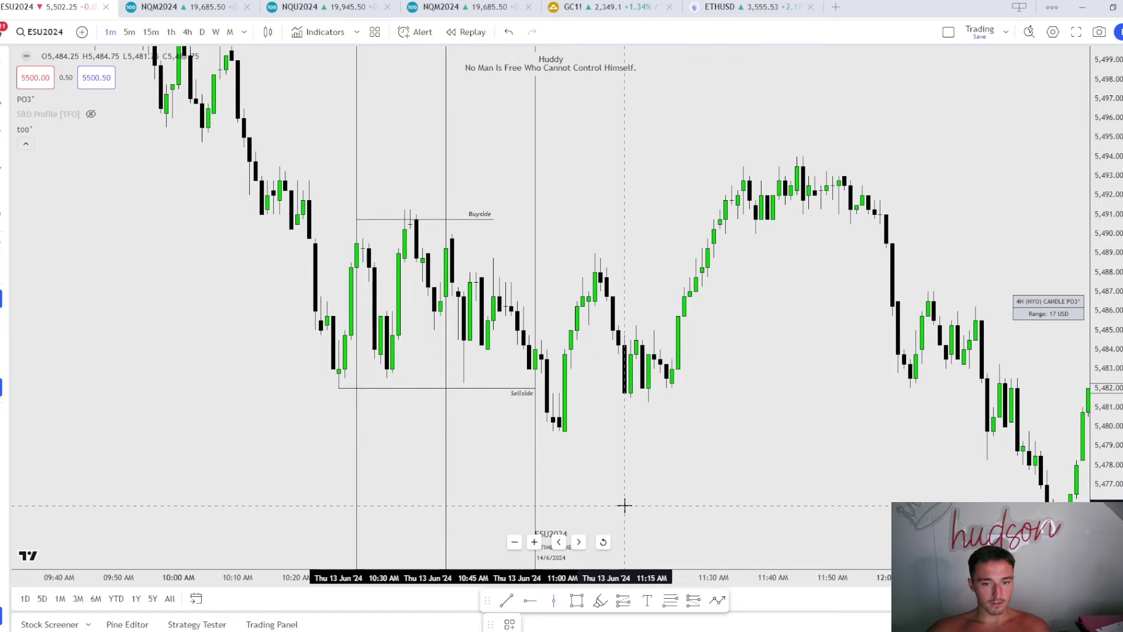
left_click_drag(759, 429, 832, 446)
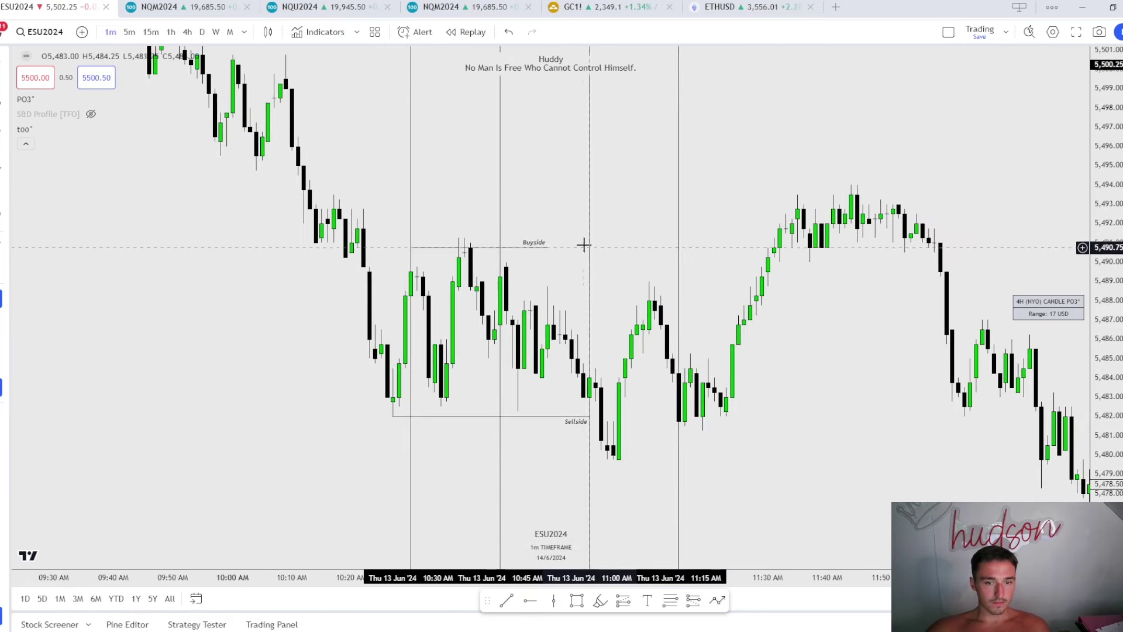
Colour the 11:00 AM and 11:15 AM vertical lines red
left_click(589, 275)
left_click(533, 624)
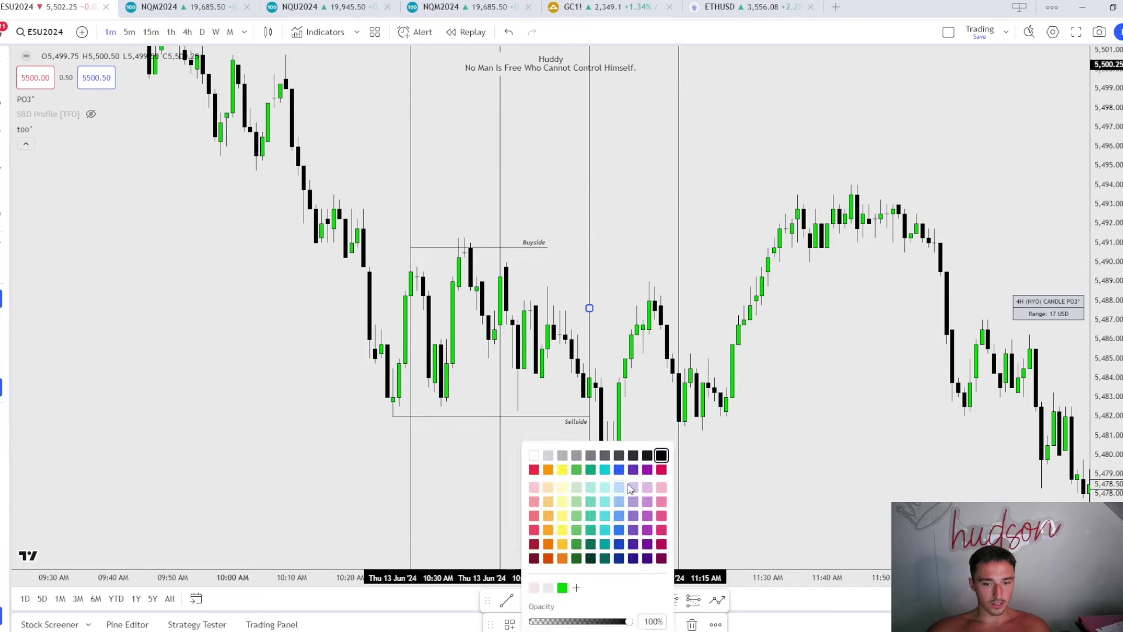
left_click(634, 473)
left_click(533, 624)
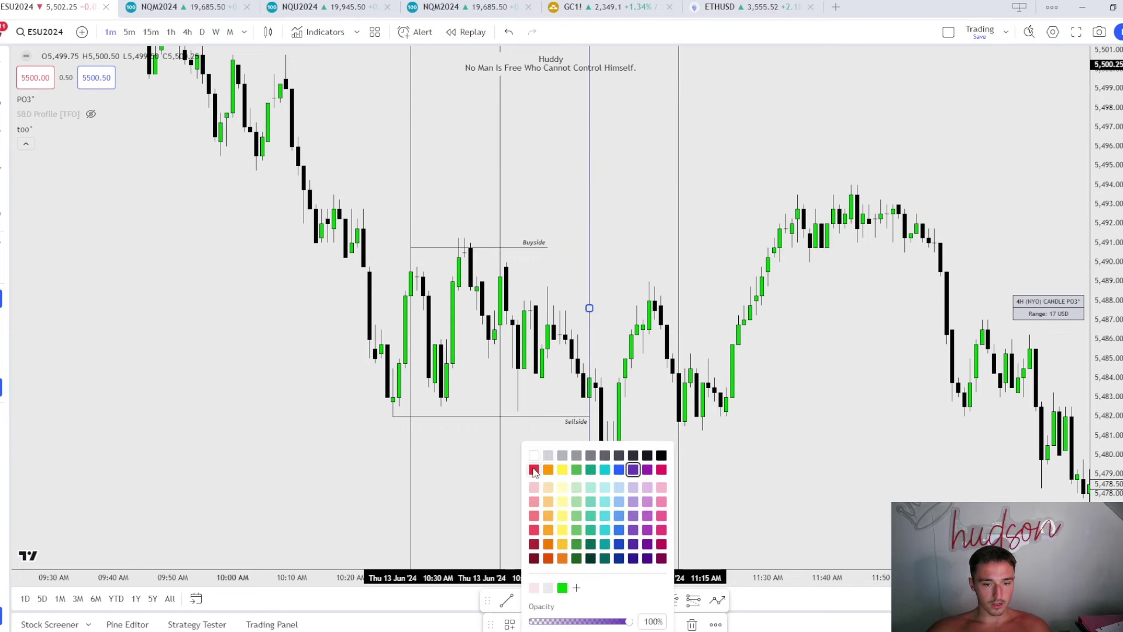
left_click(534, 471)
double_click(679, 286)
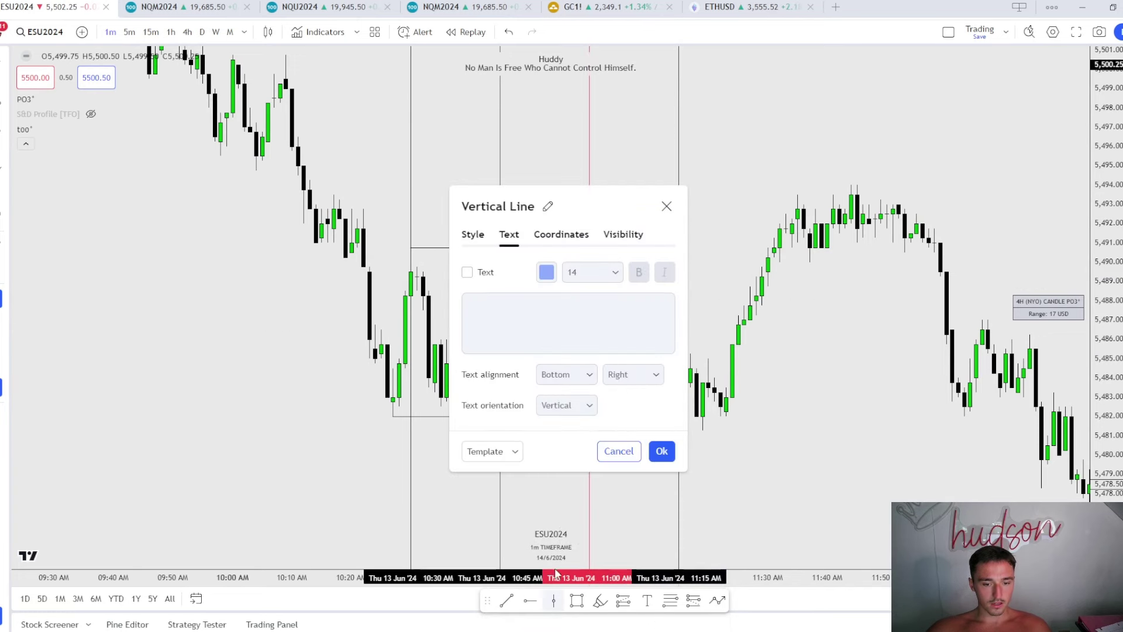
left_click(616, 452)
left_click(535, 623)
left_click(532, 471)
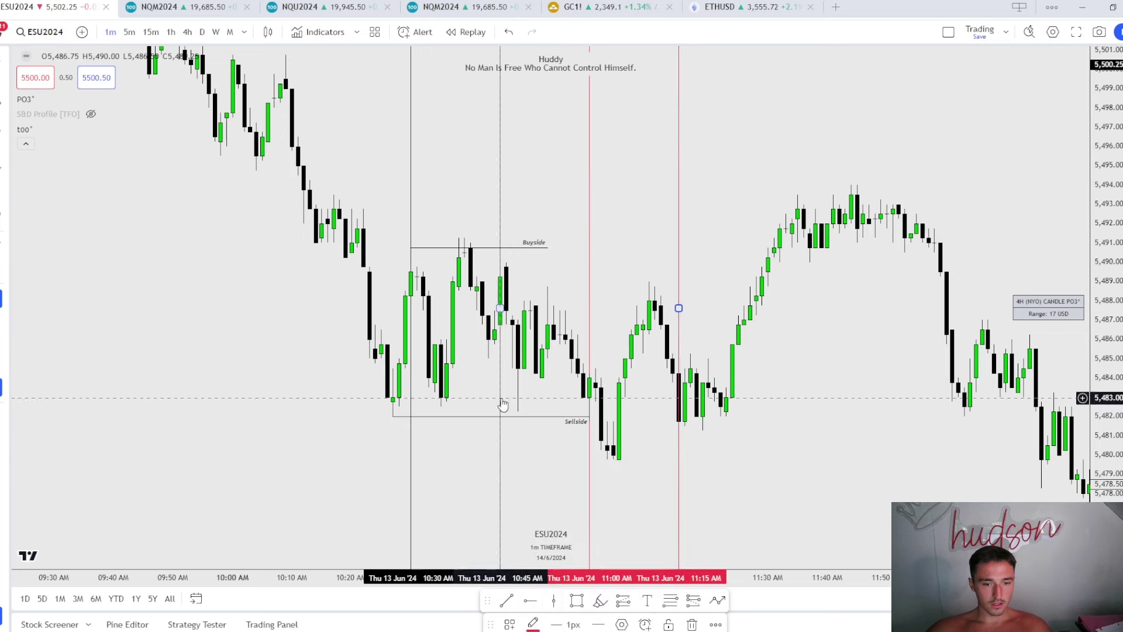
Colour the 10:45 AM and 10:30 AM vertical lines red
left_click(501, 402)
left_click(535, 623)
left_click(536, 469)
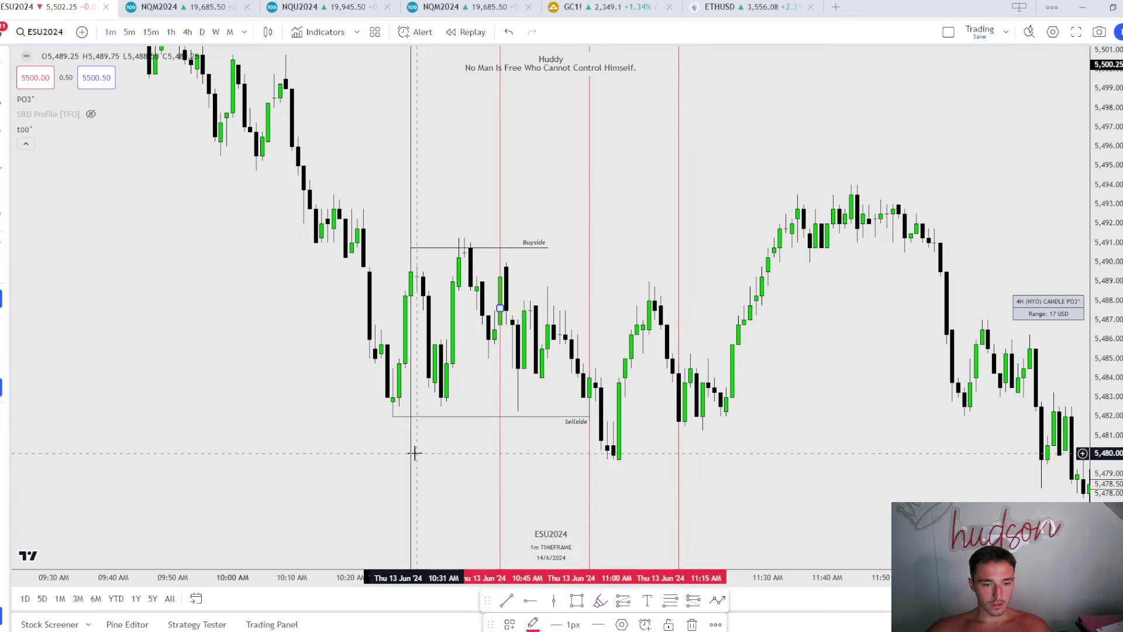
left_click(412, 453)
left_click(531, 624)
left_click(534, 469)
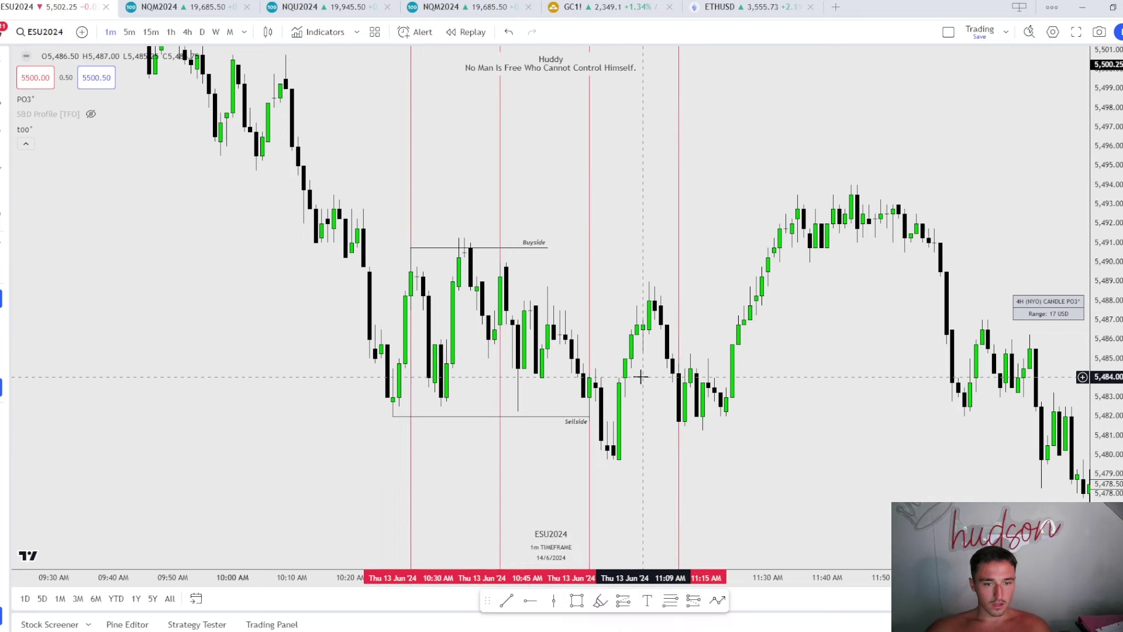
Extend the Buyside line at 5,490.75 to the 11:15 AM vertical line
scroll(458, 241, "left", 3)
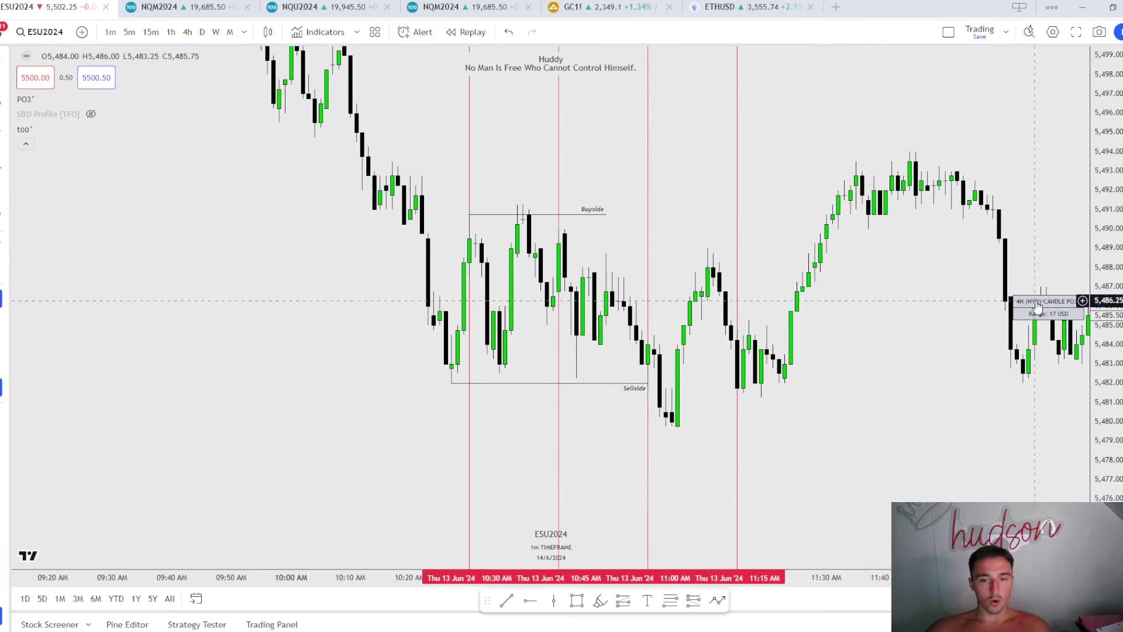
left_click(606, 215)
left_click_drag(606, 214, 737, 225)
left_click(825, 264)
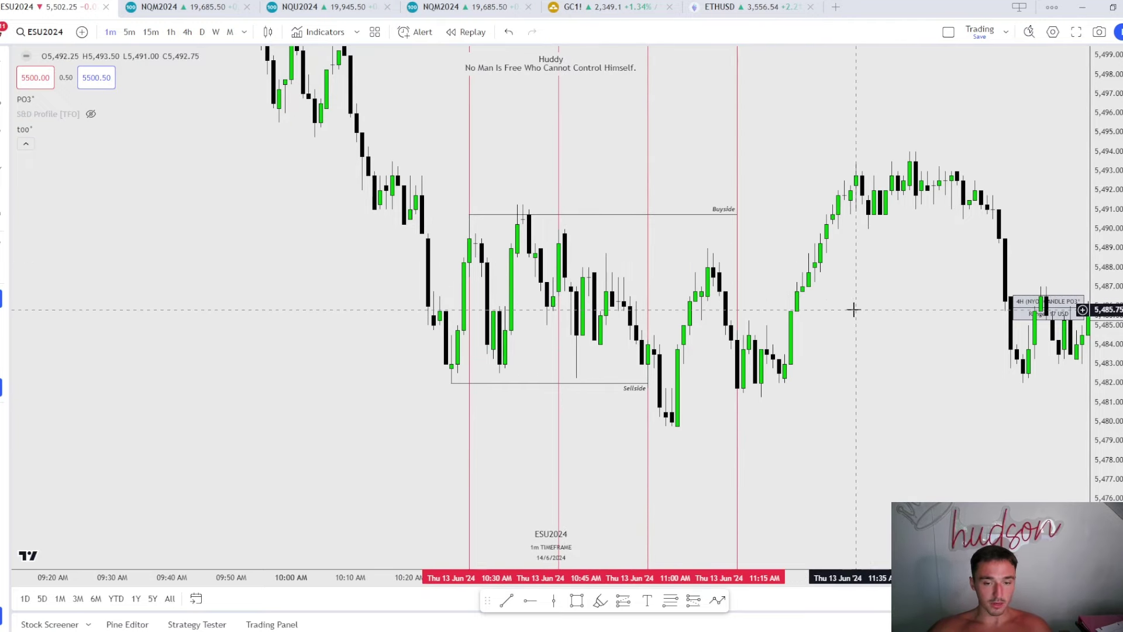
Box the sweep below Sellside between 5,479.75 and 5,482.25, fill it light red, and span it from about 10:59 to 11:09 AM
left_click_drag(583, 280, 564, 286)
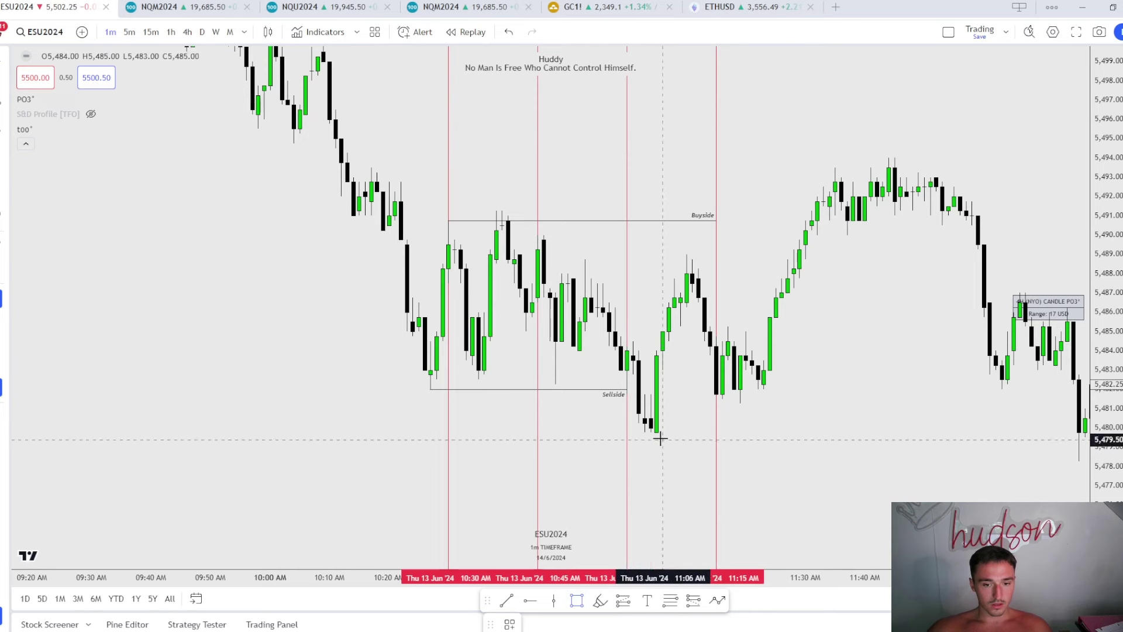
mouse_move(626, 432)
left_mouse_down()
mouse_move(672, 410)
mouse_move(686, 385)
left_mouse_up()
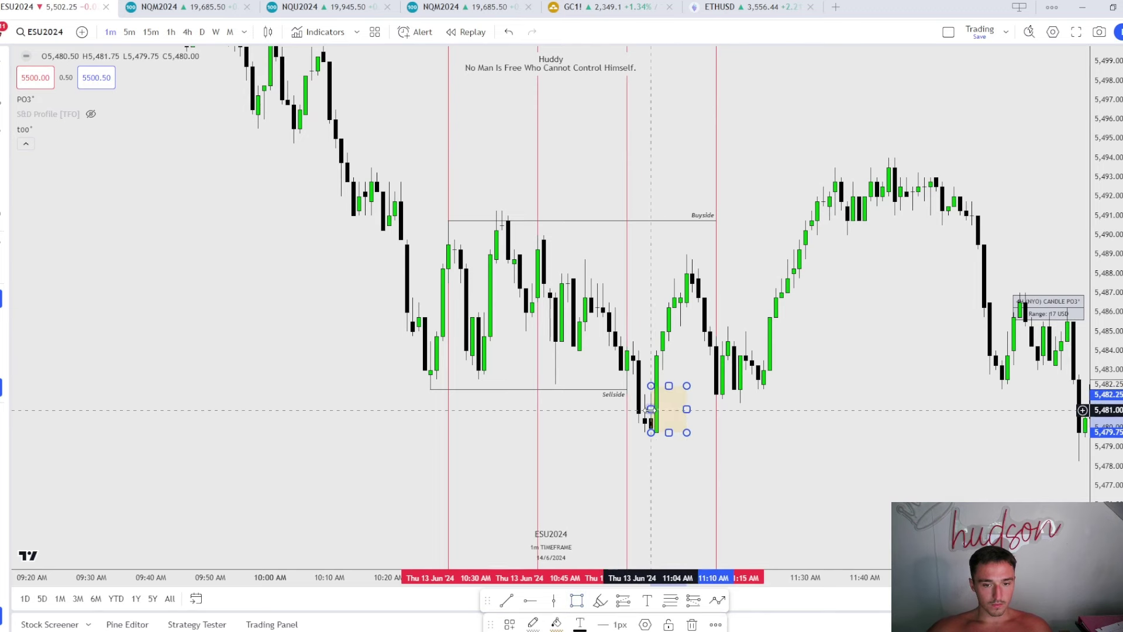
left_click(557, 624)
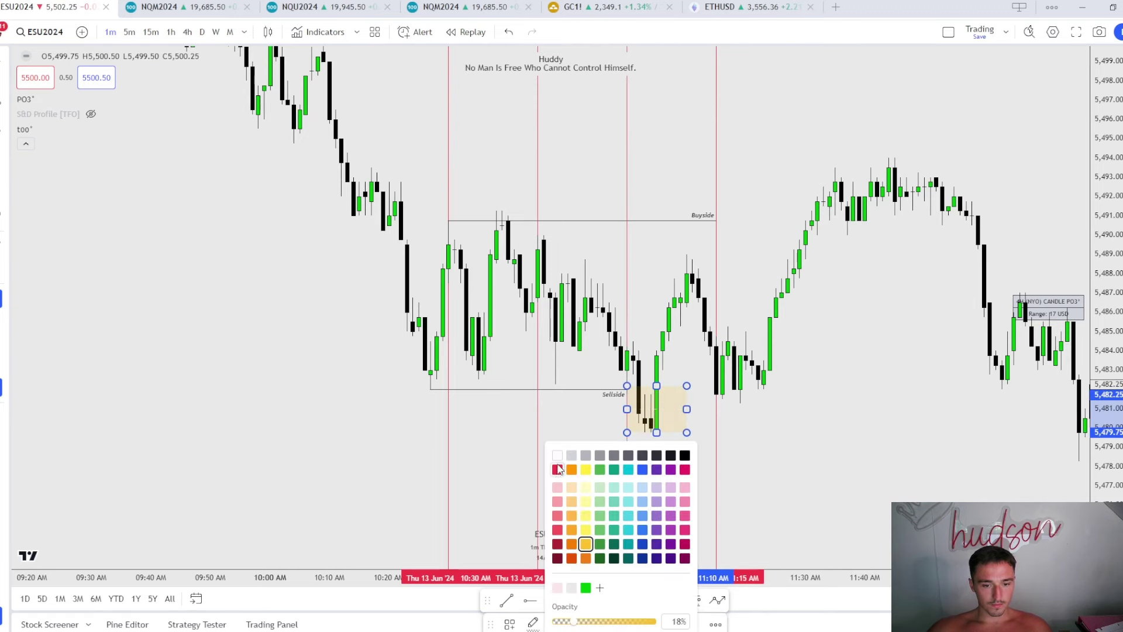
left_click(563, 491)
left_click_drag(626, 409, 680, 410)
left_click(775, 413)
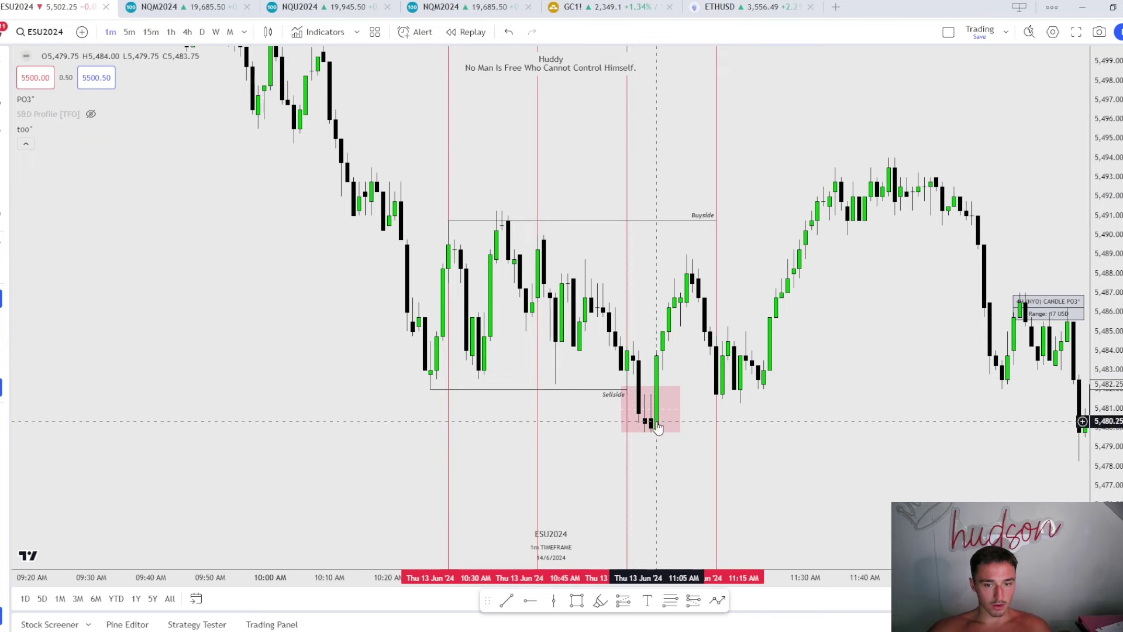
Draw an FVG-template rectangle from about 11:01 to 11:28 AM between 5,481.75 and about 5,482.75
left_click_drag(878, 448, 844, 446)
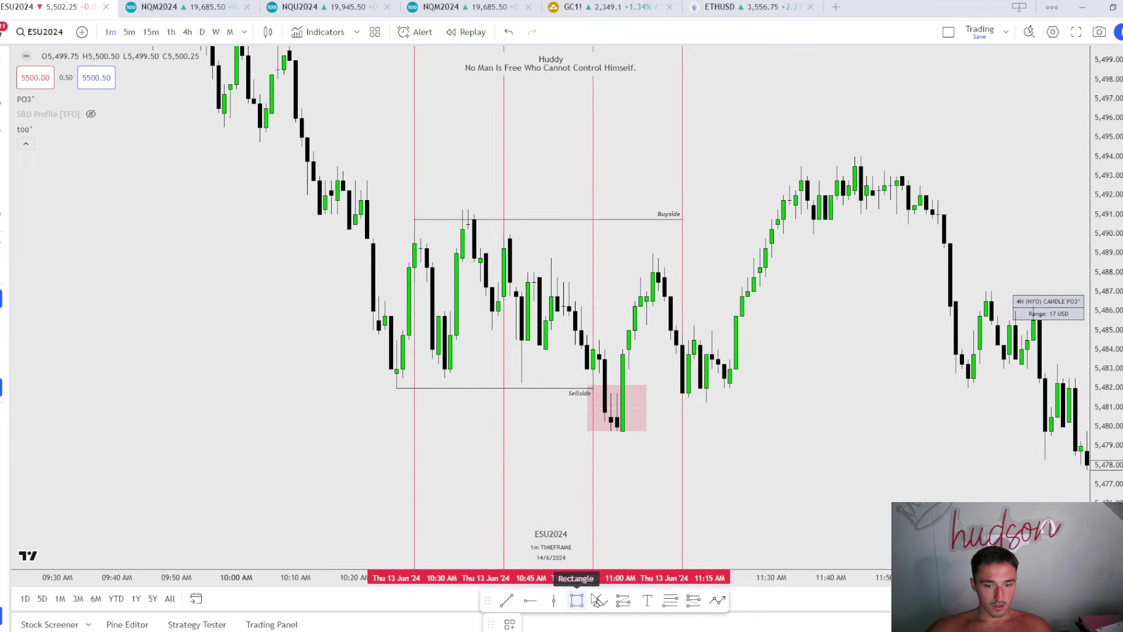
mouse_move(617, 393)
left_mouse_down()
mouse_move(628, 370)
mouse_move(760, 380)
left_mouse_up()
left_click(699, 404)
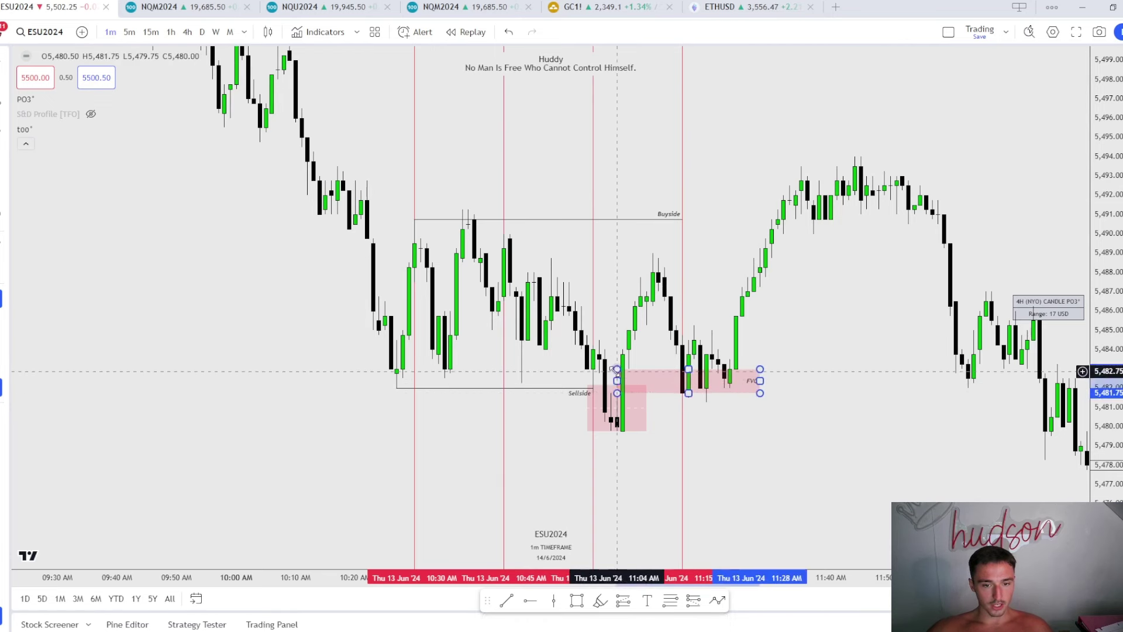
left_click_drag(612, 369, 600, 374)
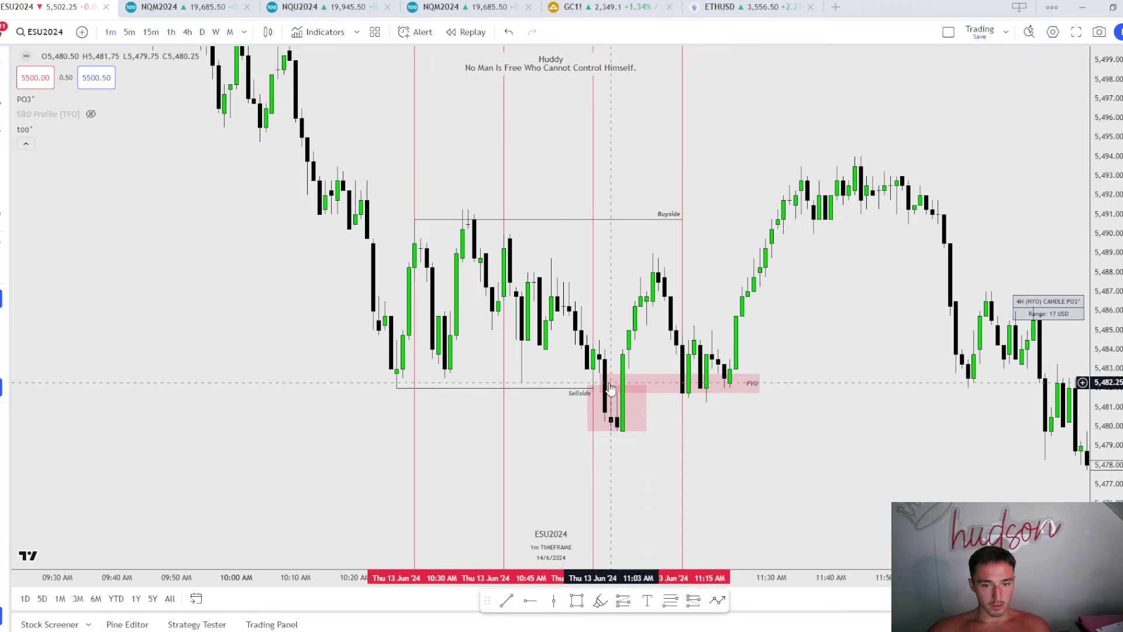
Place a long position at 11:09 AM with entry 5,482.75, stop 5,479.75 and target 5,491.00
scroll(807, 462, "up", 2)
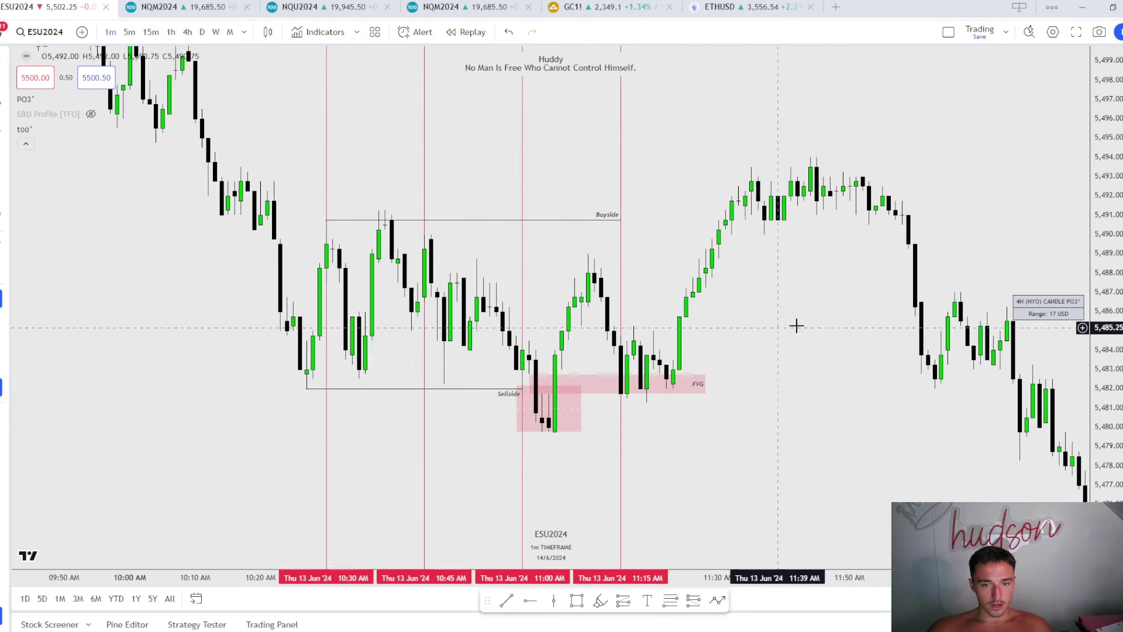
scroll(779, 307, "up", 1)
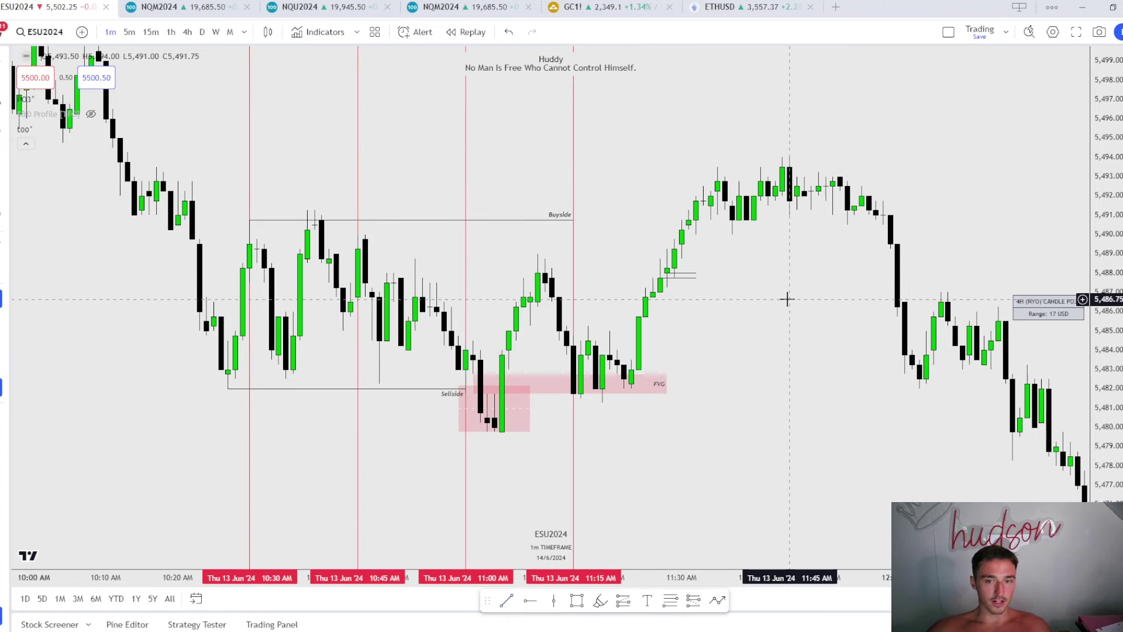
scroll(844, 310, "down", 2)
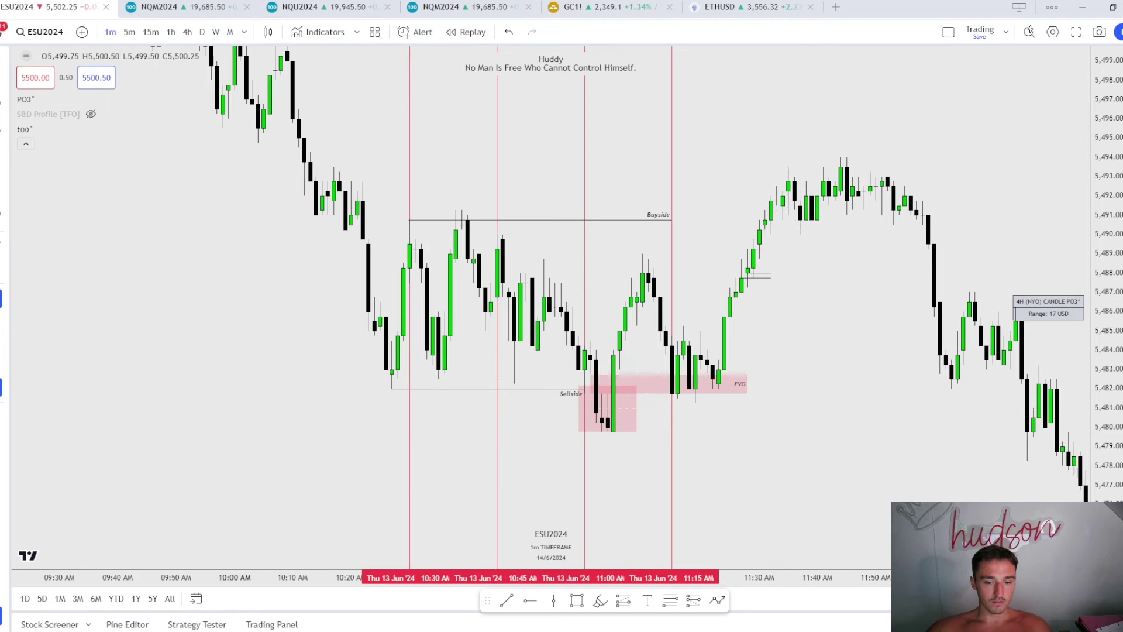
left_click(676, 605)
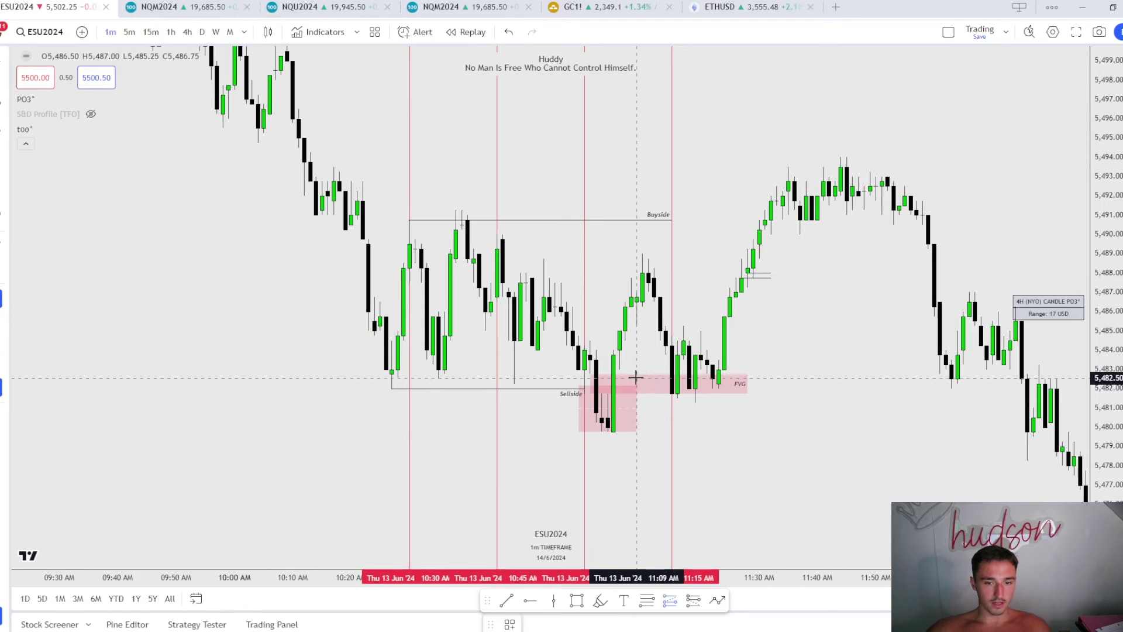
left_click(637, 373)
left_click_drag(634, 513, 633, 432)
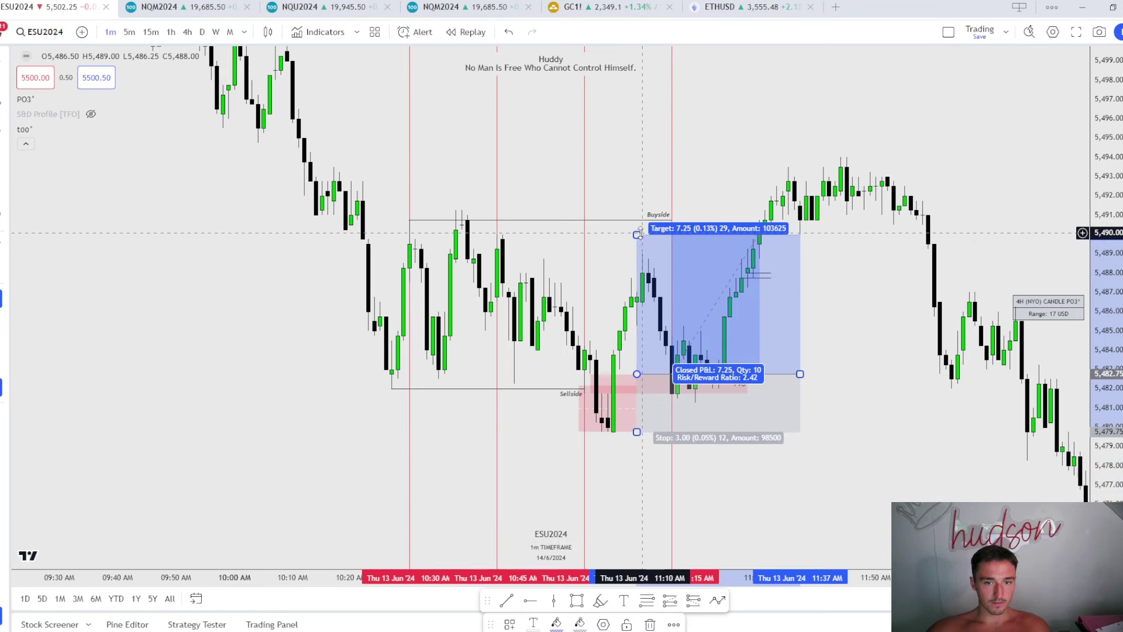
mouse_move(637, 235)
left_mouse_down()
mouse_move(638, 253)
mouse_move(647, 215)
left_mouse_up()
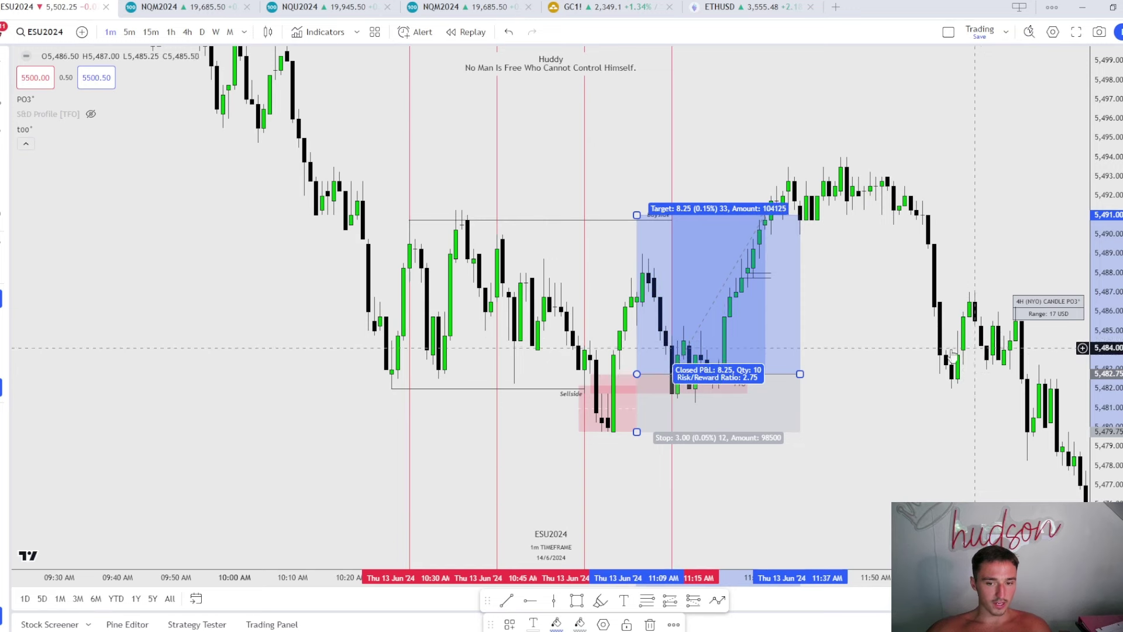
left_click(871, 358)
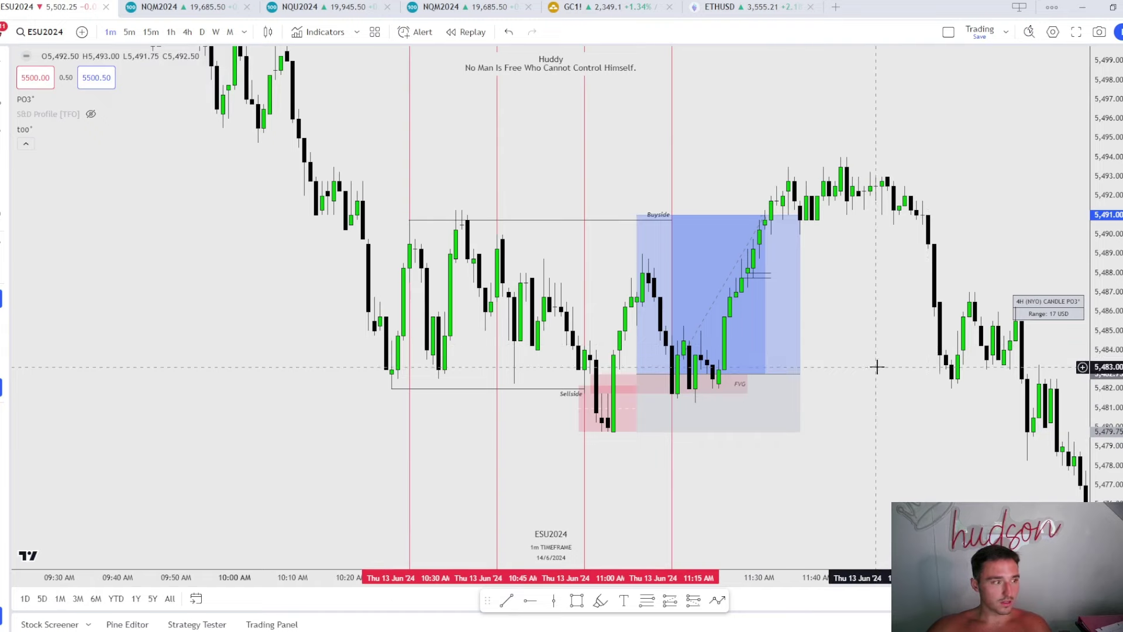
Remove all drawings from the ESU2024 chart
scroll(890, 418, "down", 2)
left_click_drag(930, 400, 787, 409)
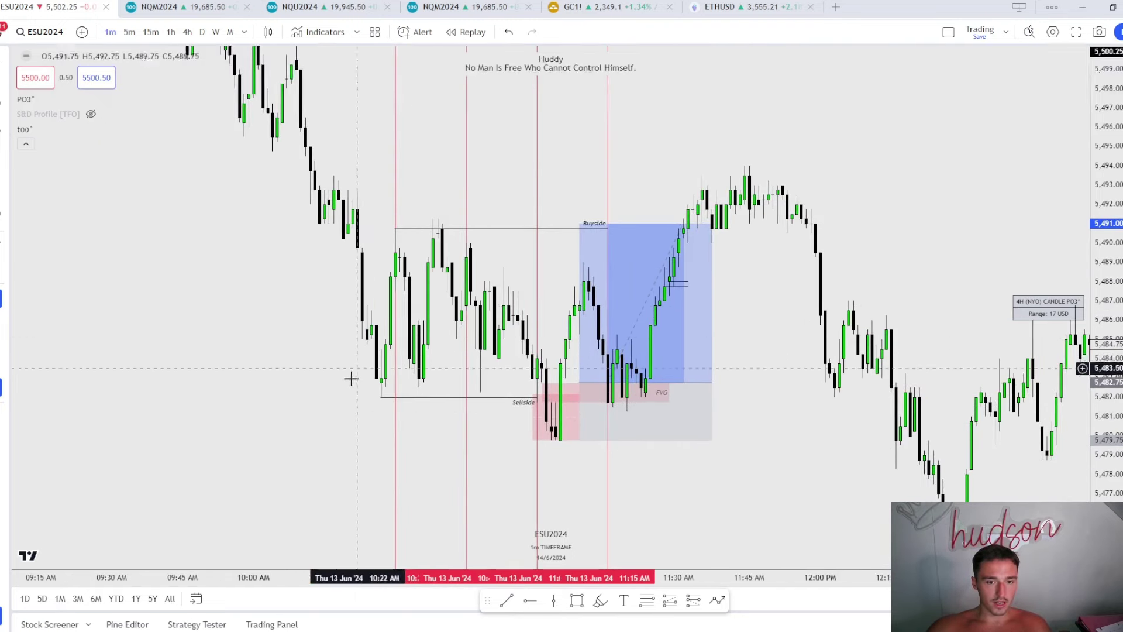
right_click(767, 310)
left_click(807, 563)
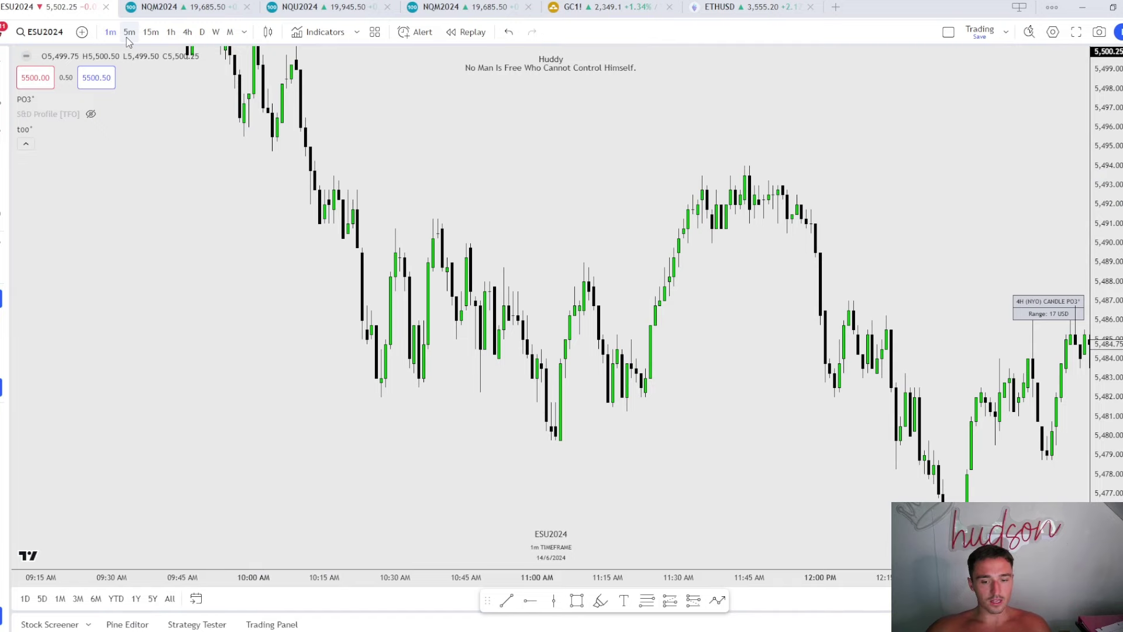
Start bar replay from about 12:45 PM on 13 June and switch the chart to the 5-minute timeframe
left_click(466, 31)
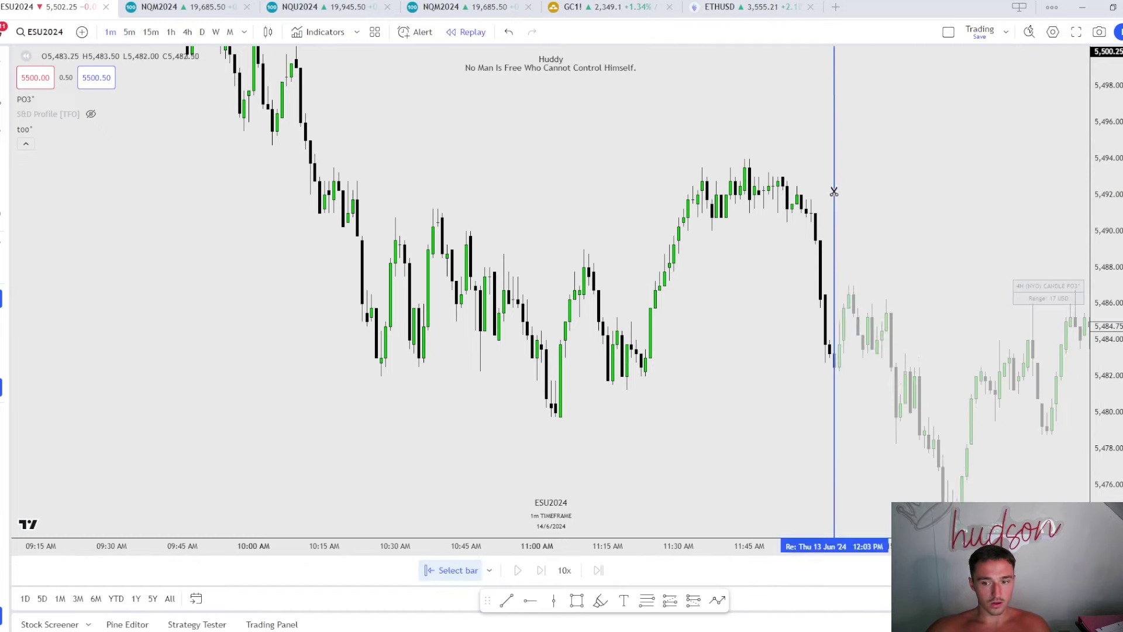
left_click(1032, 303)
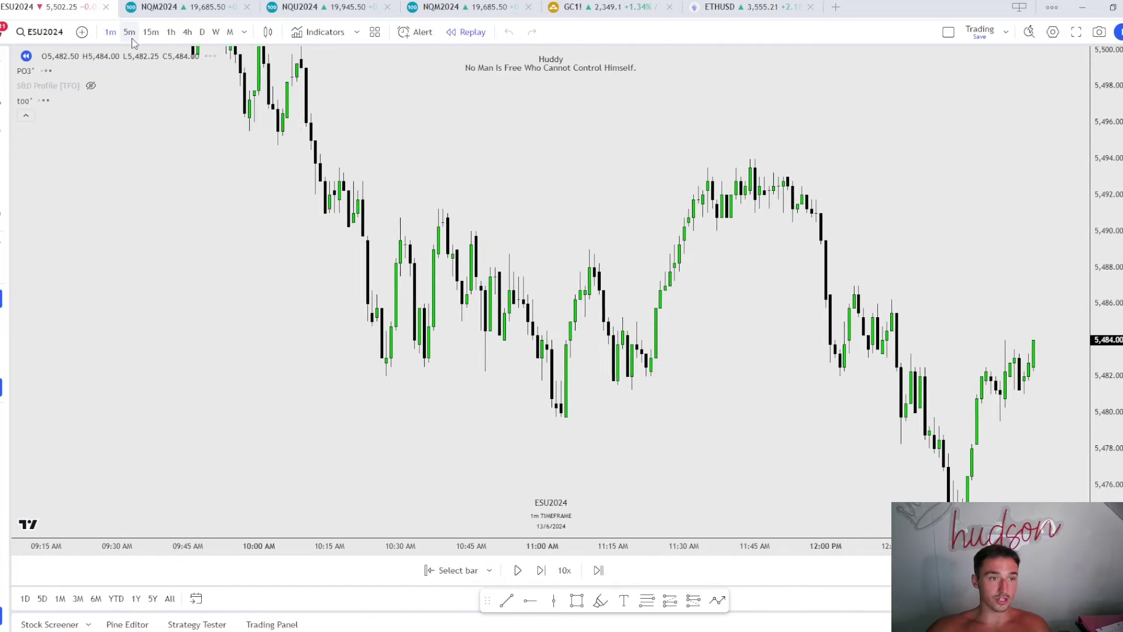
left_click(130, 32)
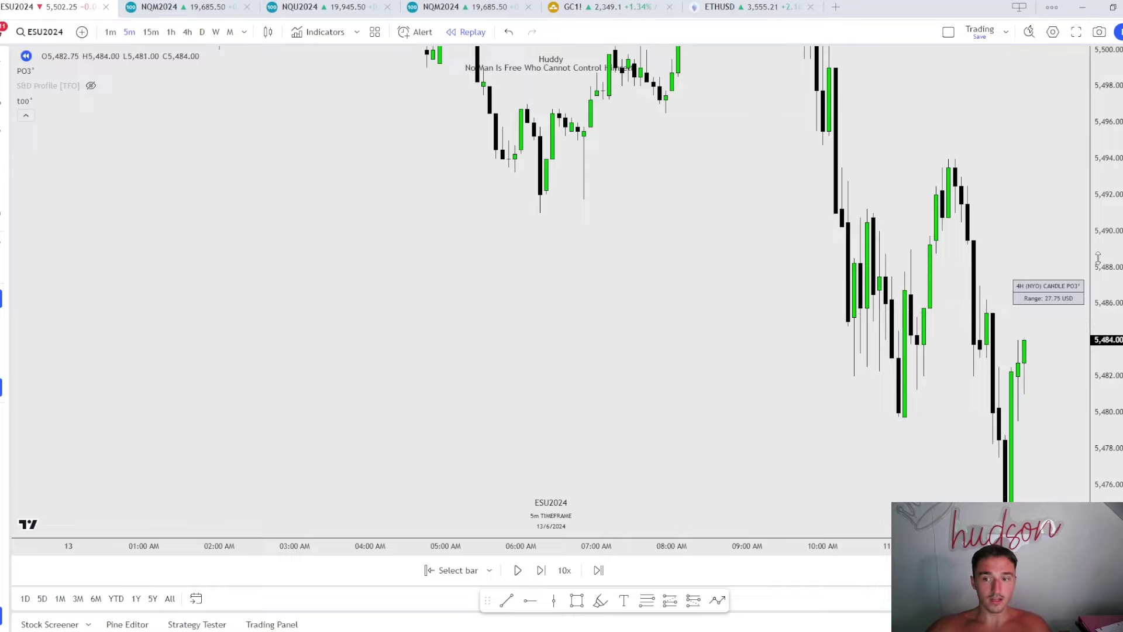
Switch to the 1-hour timeframe and draw a level trend line at 5,493.25 from 05:00 AM to about 01:00 PM on 13 June
left_click_drag(1097, 258, 1105, 421)
left_click_drag(947, 406, 738, 424)
scroll(739, 401, "down", 5)
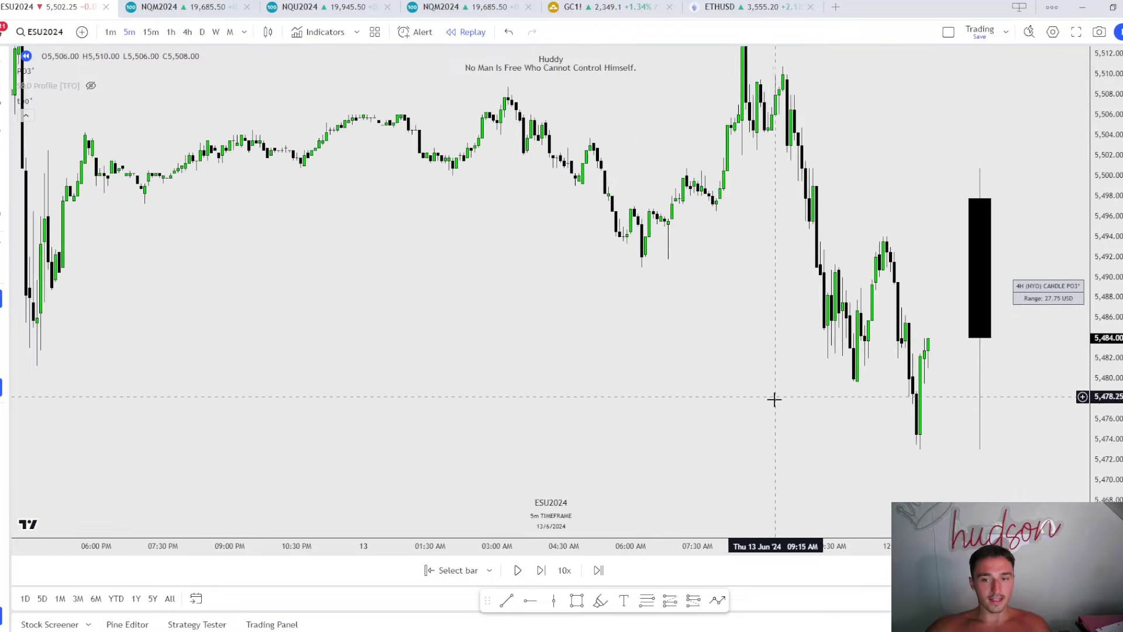
left_click(171, 31)
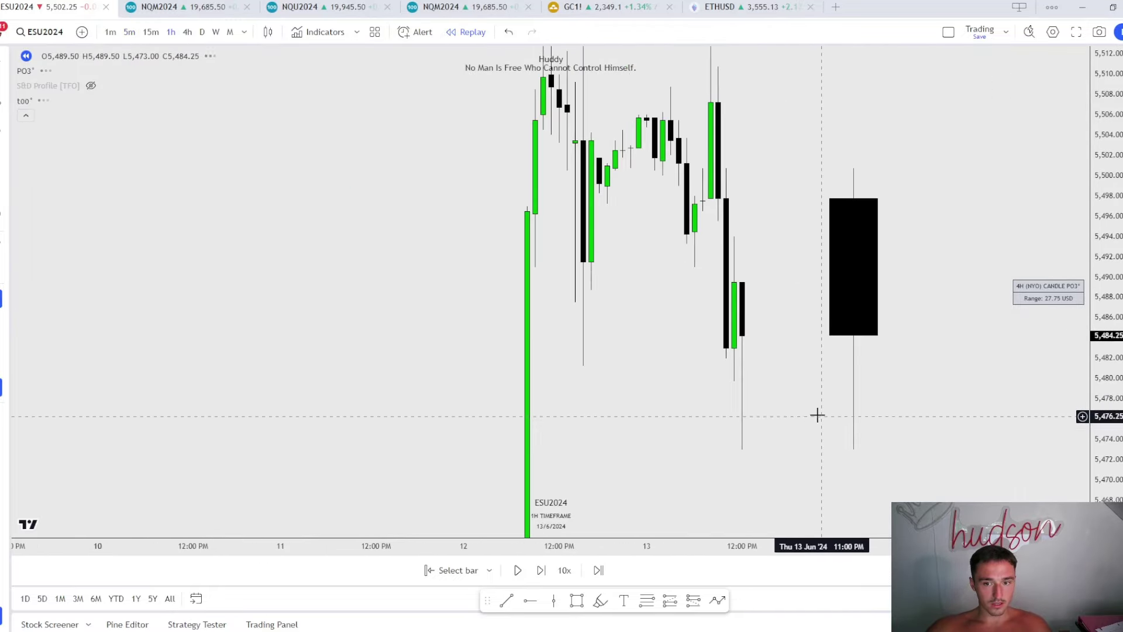
left_click_drag(817, 415, 767, 440)
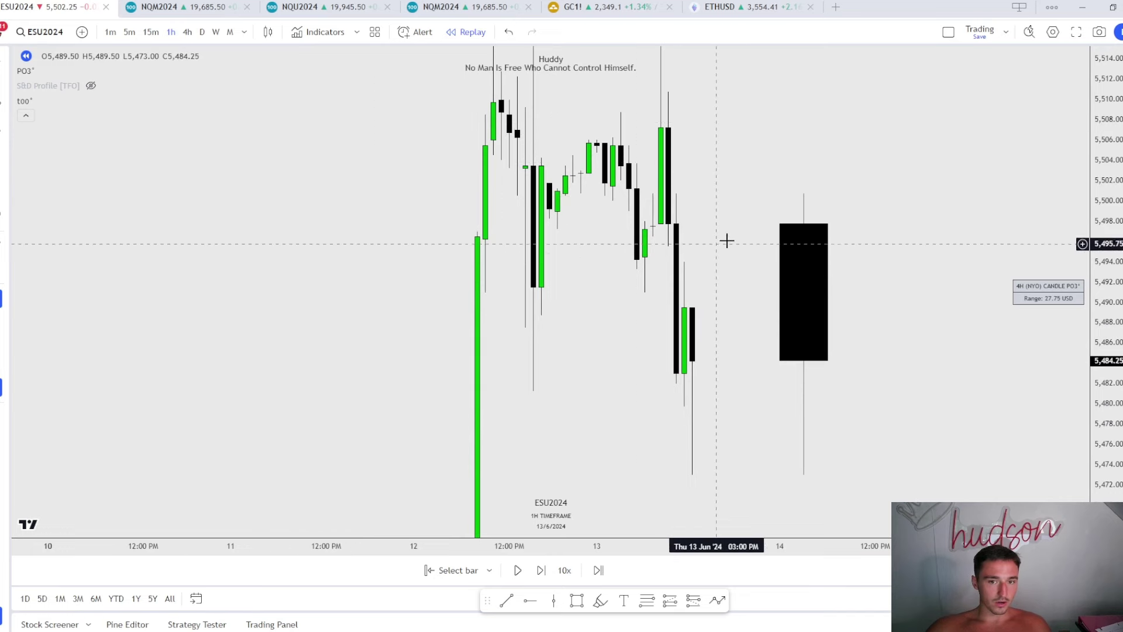
left_click_drag(733, 240, 696, 388)
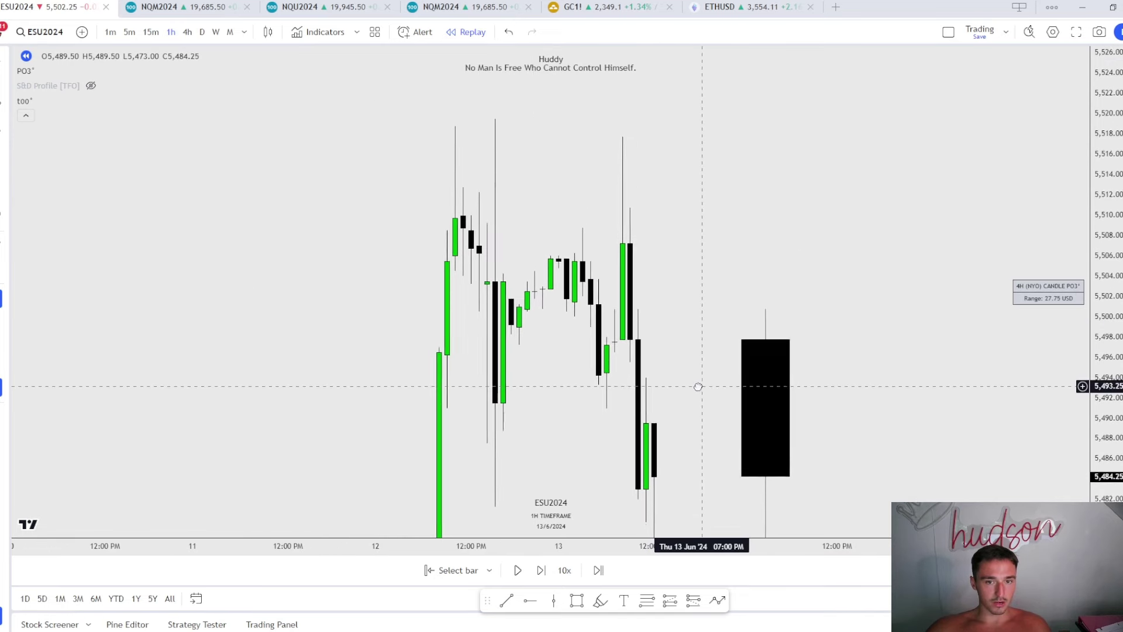
left_click(507, 600)
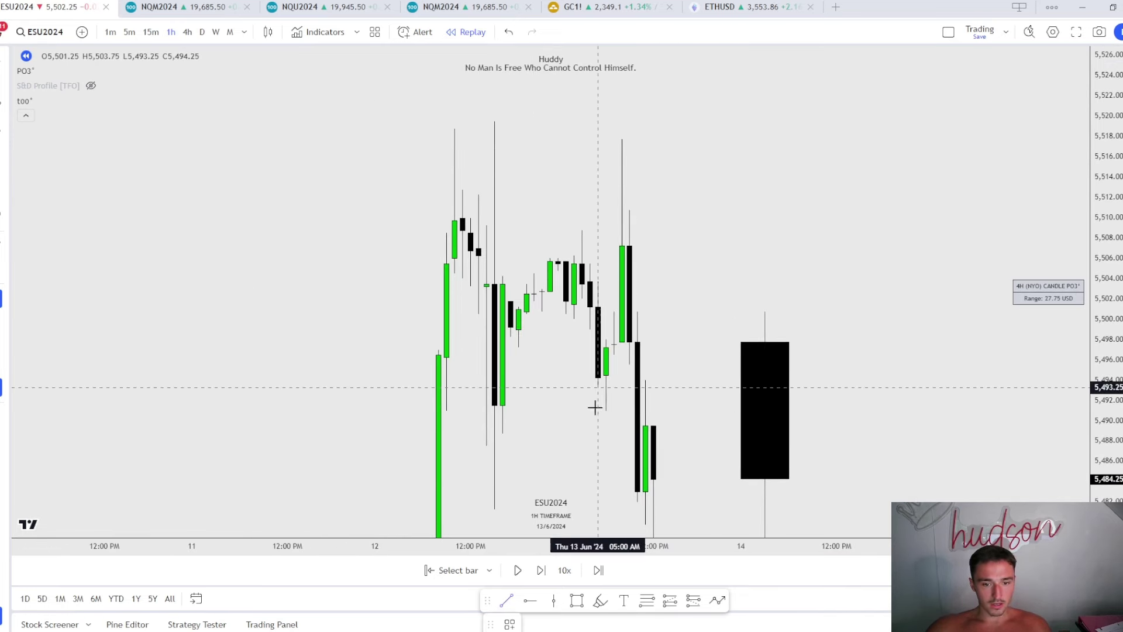
left_click(597, 379)
left_click(661, 377)
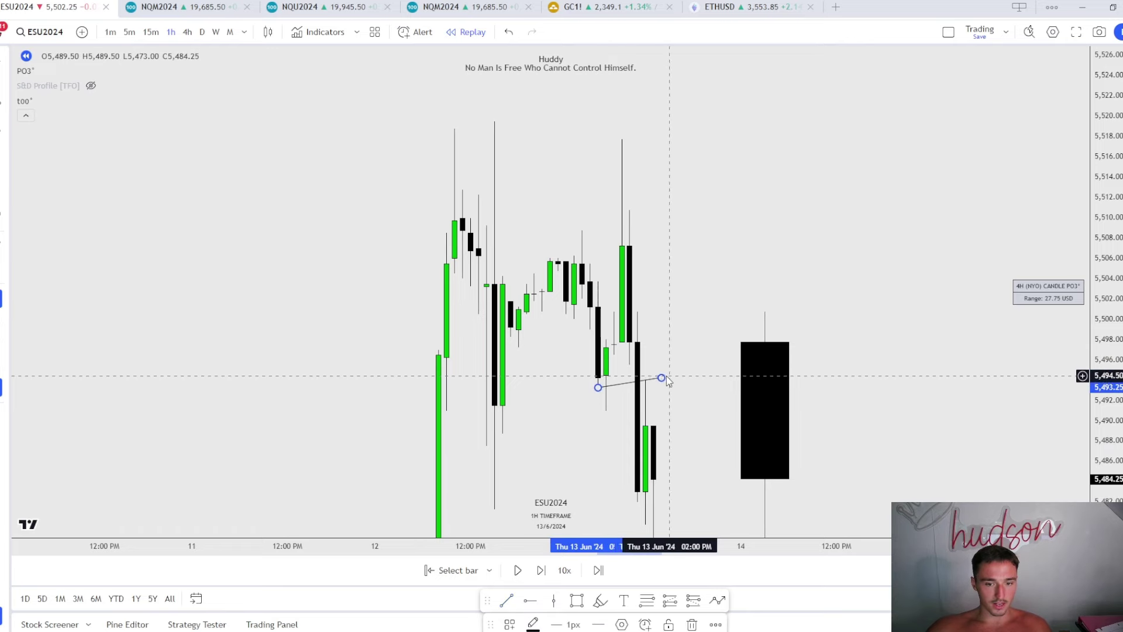
left_click_drag(661, 378, 664, 386)
Return to the 5-minute timeframe and delete the trend line at 5,493.25
left_click(129, 31)
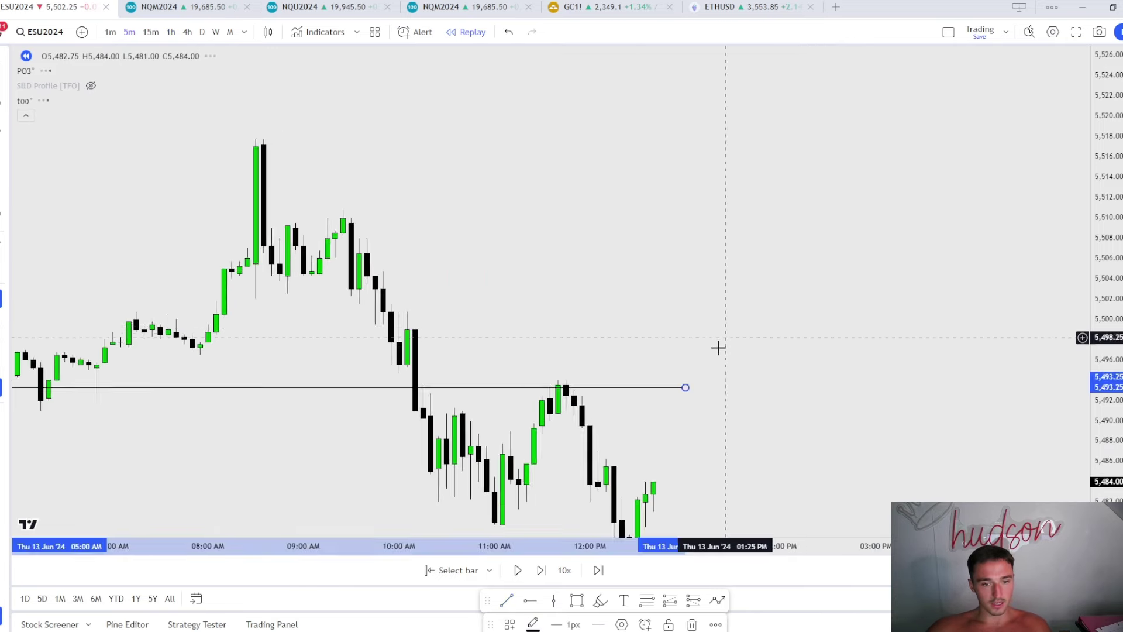
scroll(684, 351, "down", 3)
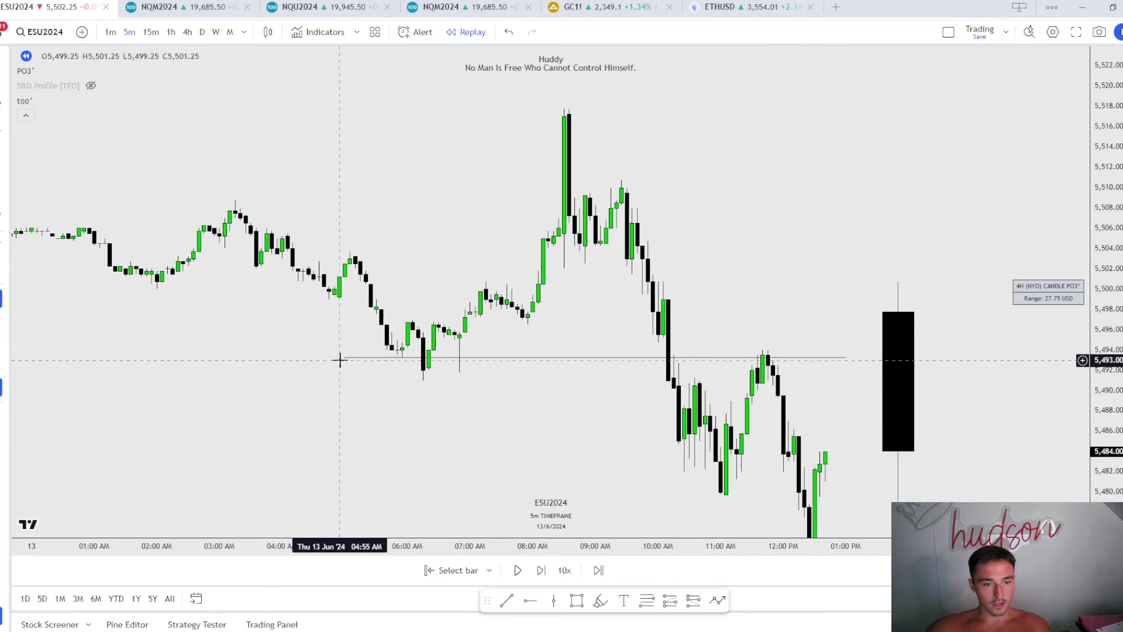
left_click(379, 359)
left_click_drag(584, 402, 524, 295)
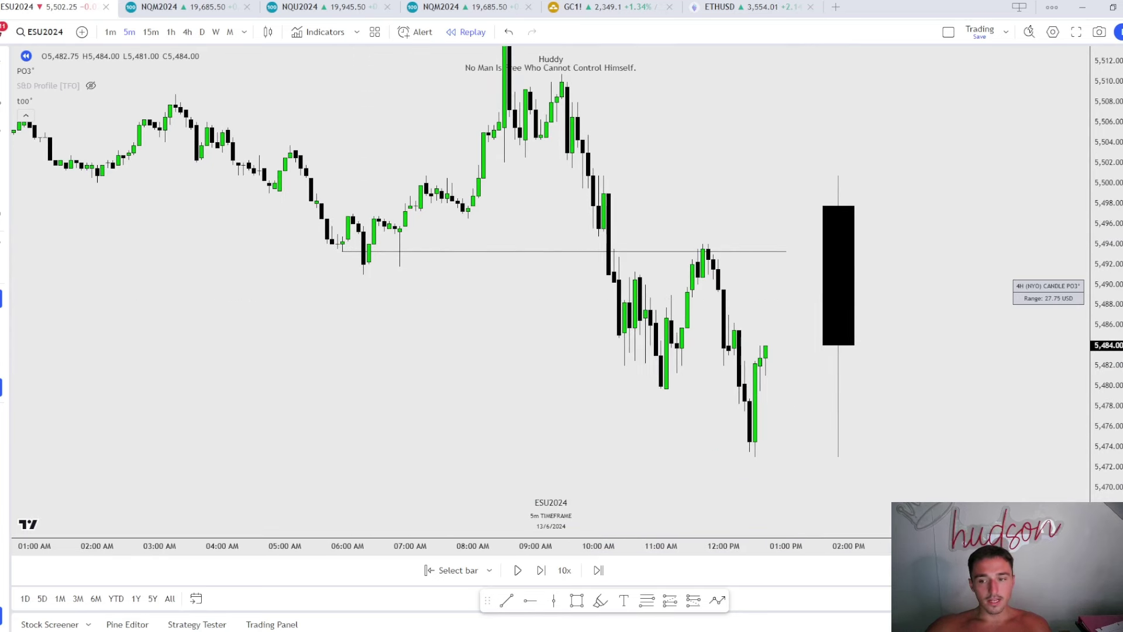
left_click_drag(1098, 343, 1116, 286)
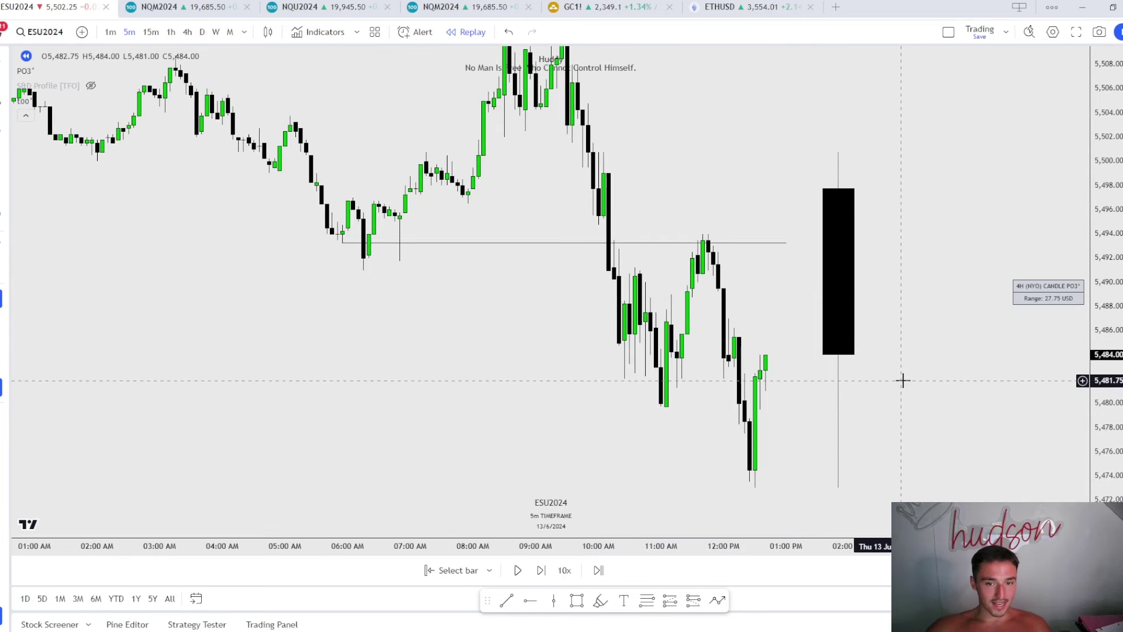
left_click_drag(825, 322, 750, 334)
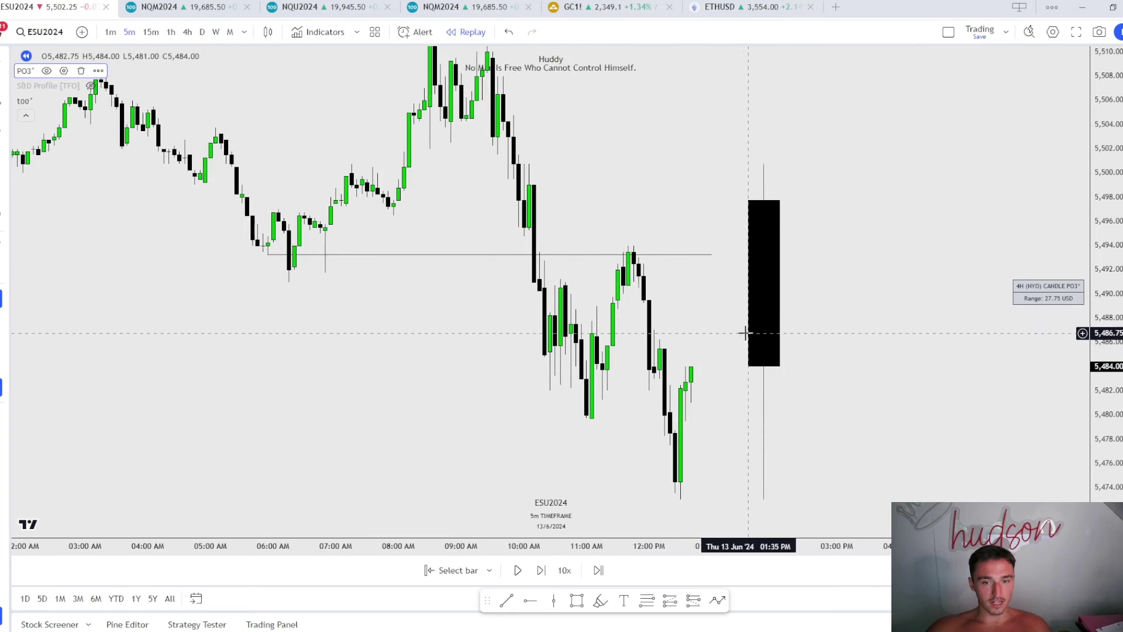
left_click(624, 255)
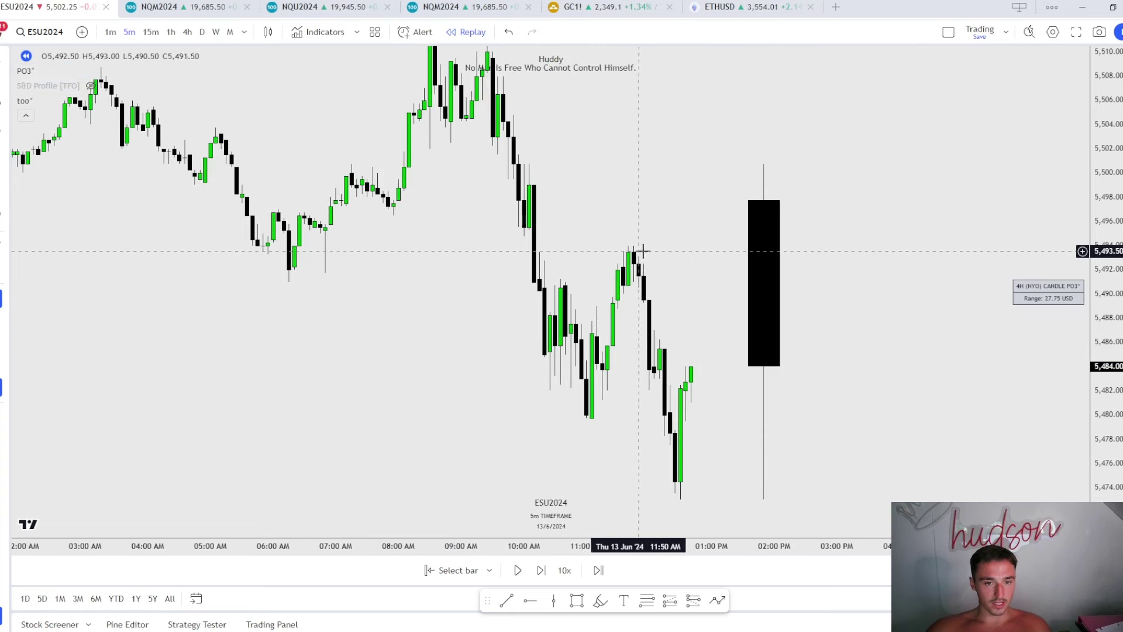
Draw a rectangle around the consolidation from 10:15 to 11:25 AM between 5,479.75 and 5,491.25
left_click(579, 602)
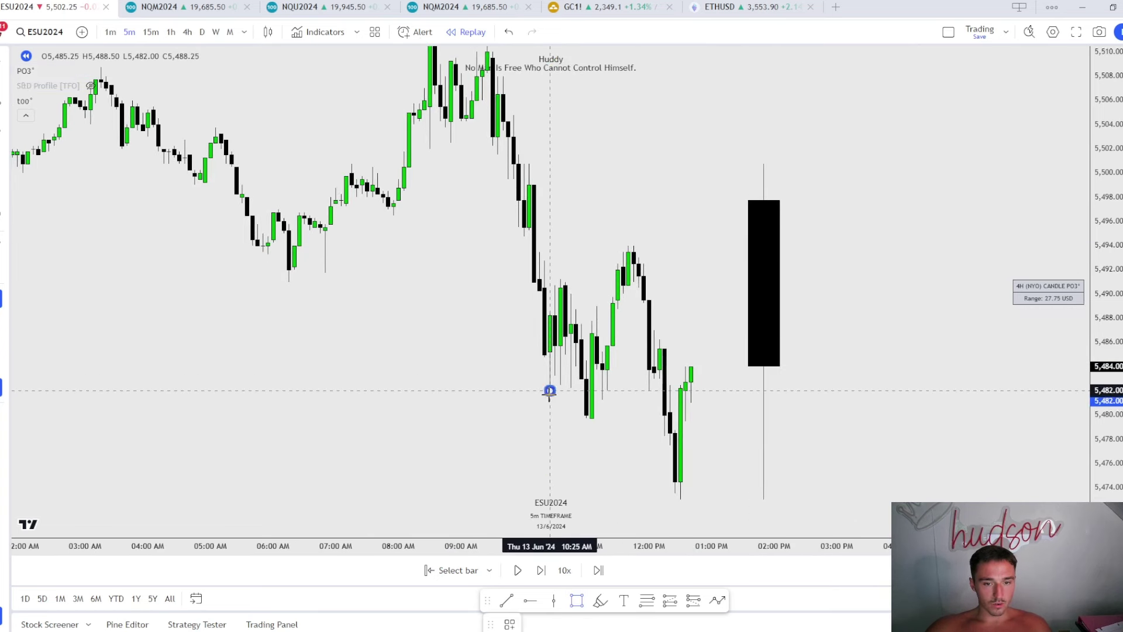
left_click(613, 299)
left_click_drag(582, 299, 577, 279)
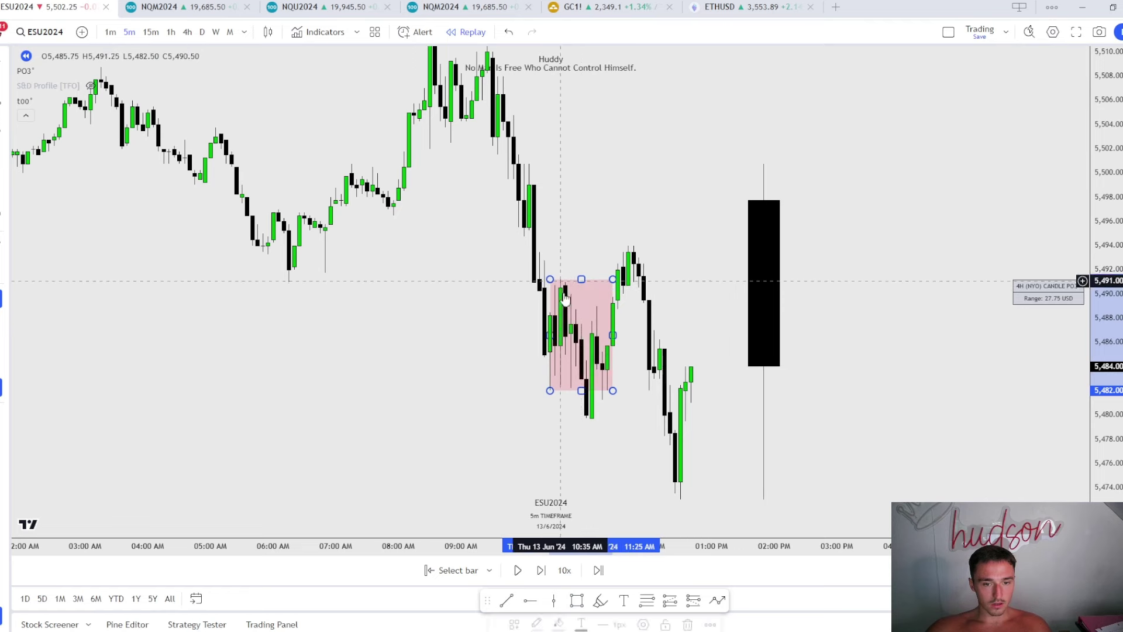
left_click_drag(580, 390, 581, 419)
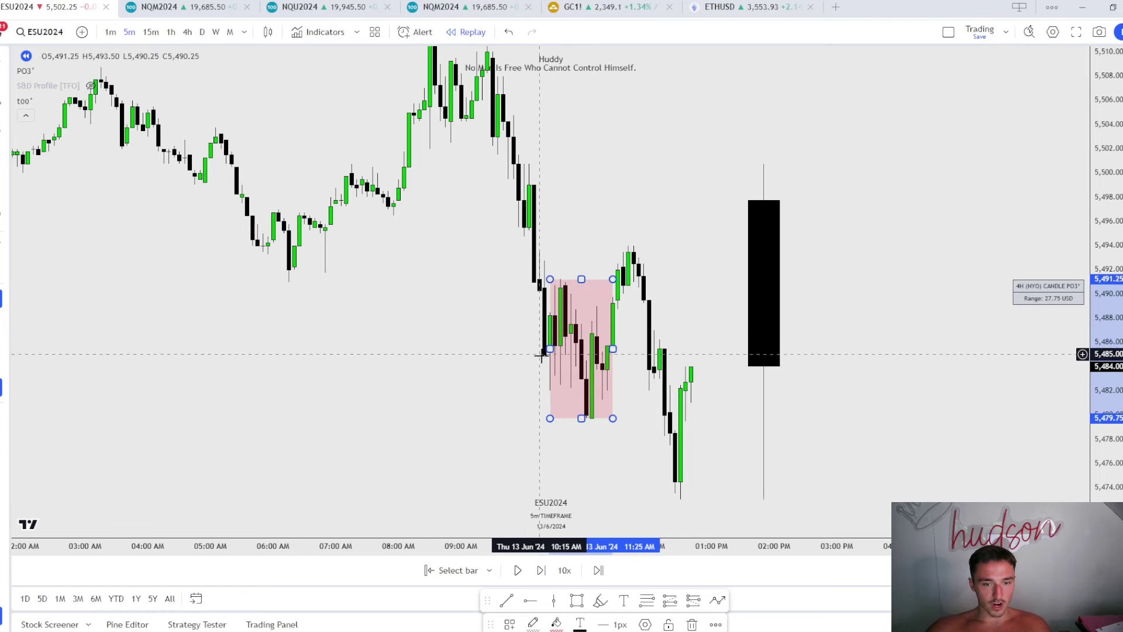
left_click_drag(539, 353, 539, 349)
Change the consolidation rectangle's fill colour to a medium grey
left_click(556, 624)
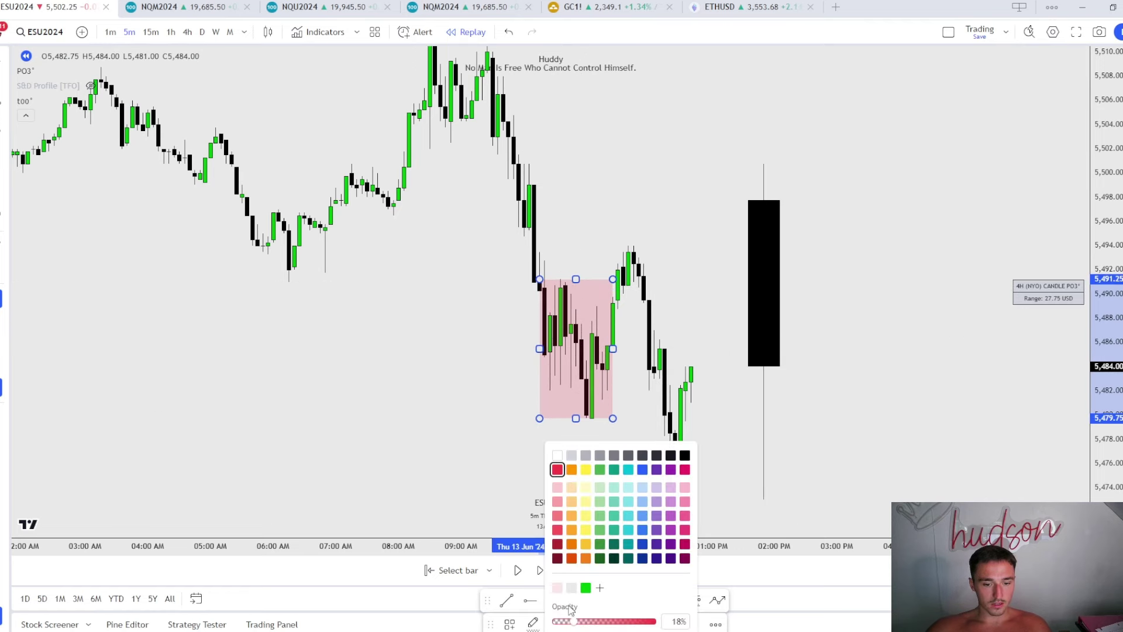
left_click(585, 456)
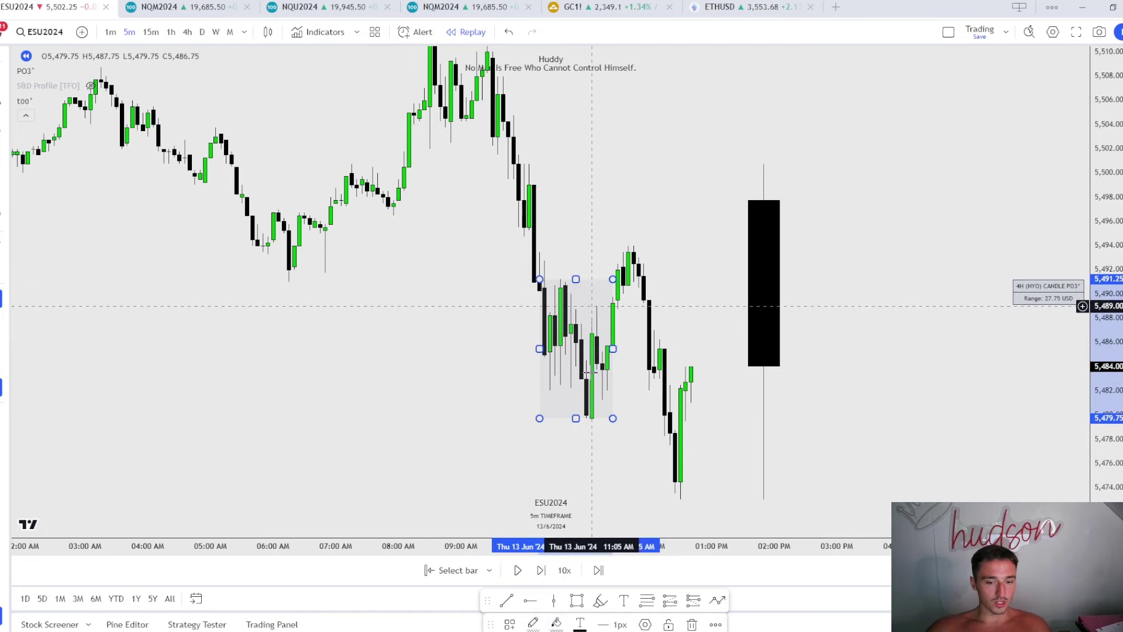
left_click(556, 623)
left_click(599, 458)
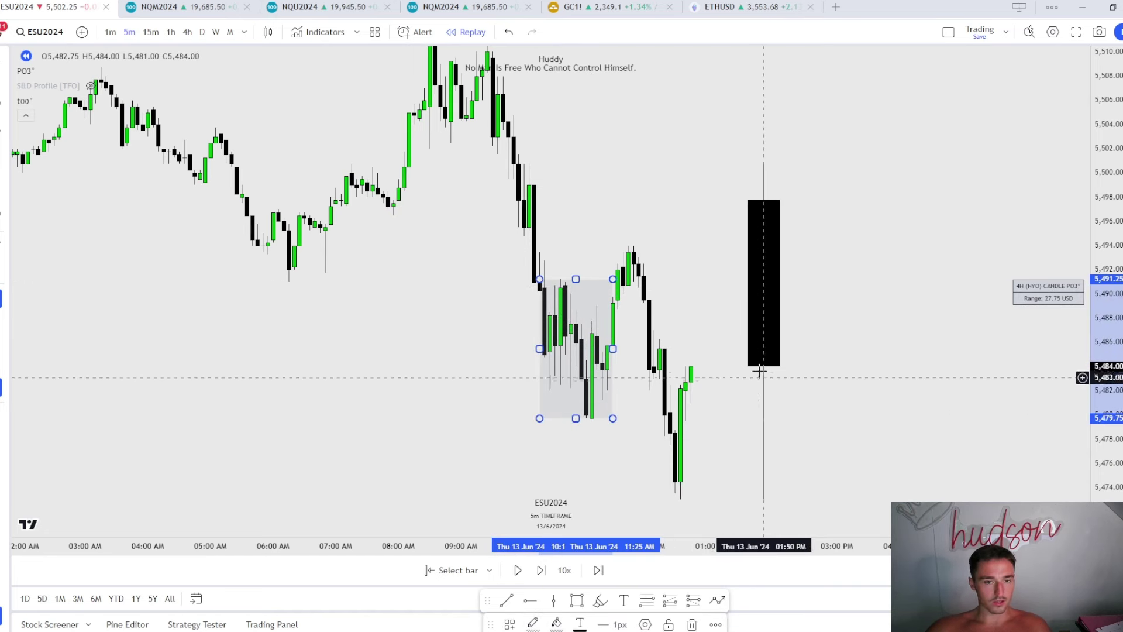
left_click(556, 623)
left_click(614, 456)
left_click(648, 447)
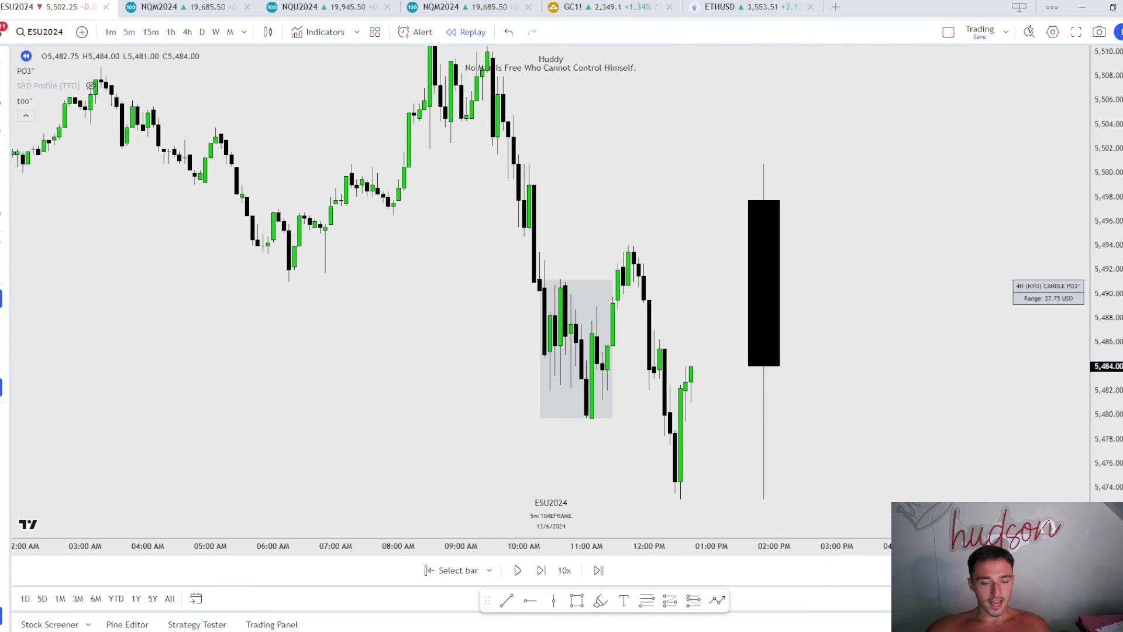
Place vertical lines at 10:00 AM, 11:00 AM and 12:00 PM on 13 June
left_click(551, 603)
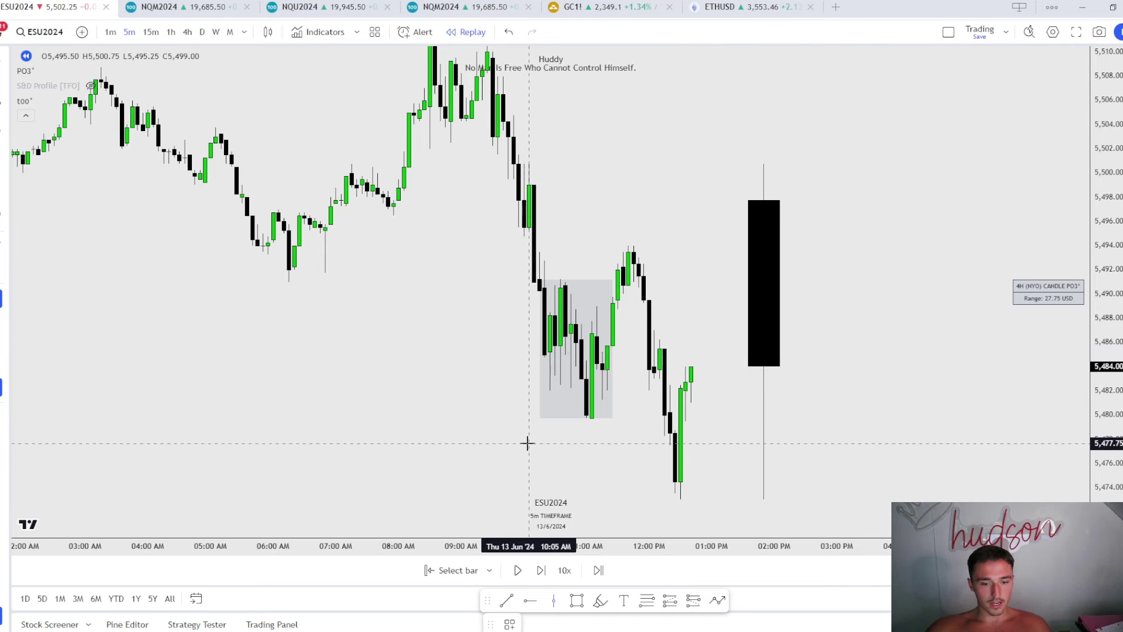
left_click_drag(518, 313, 524, 314)
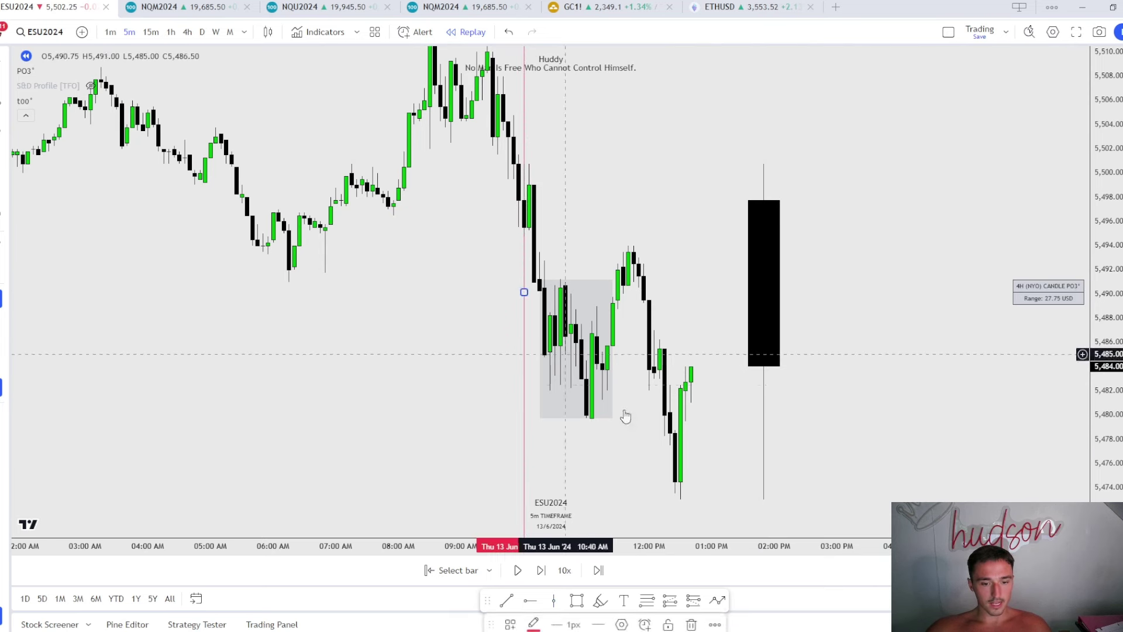
left_click(584, 466)
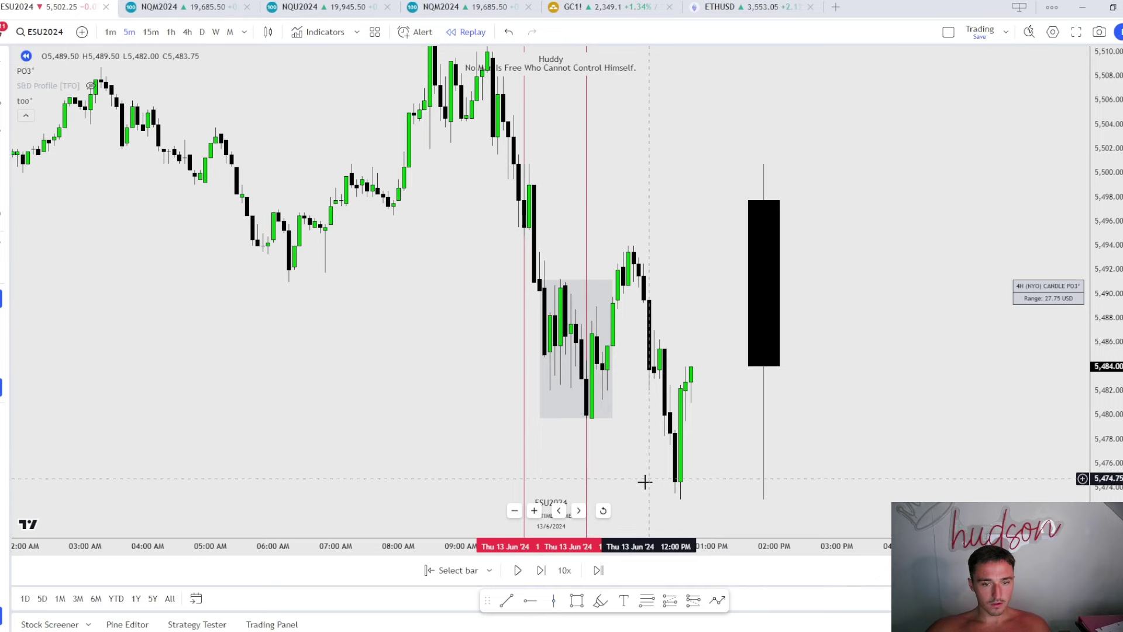
left_click(648, 439)
Draw a level trend line at 5,493.50 from 10:15 AM to 12:00 PM and apply the FVG template
scroll(850, 473, "up", 2)
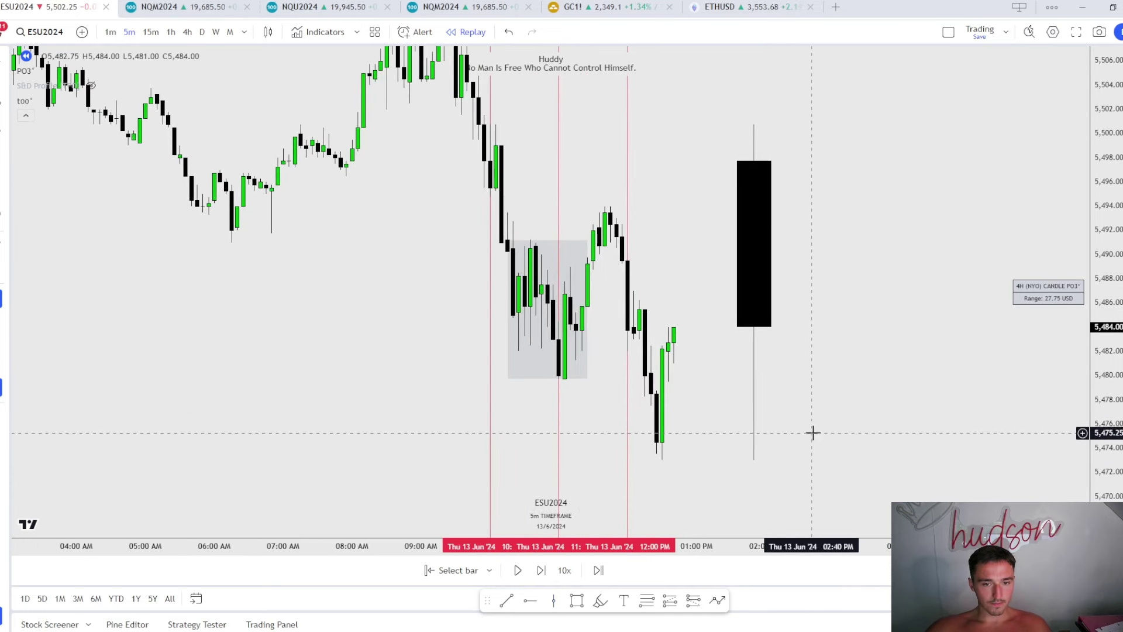
scroll(728, 383, "up", 2)
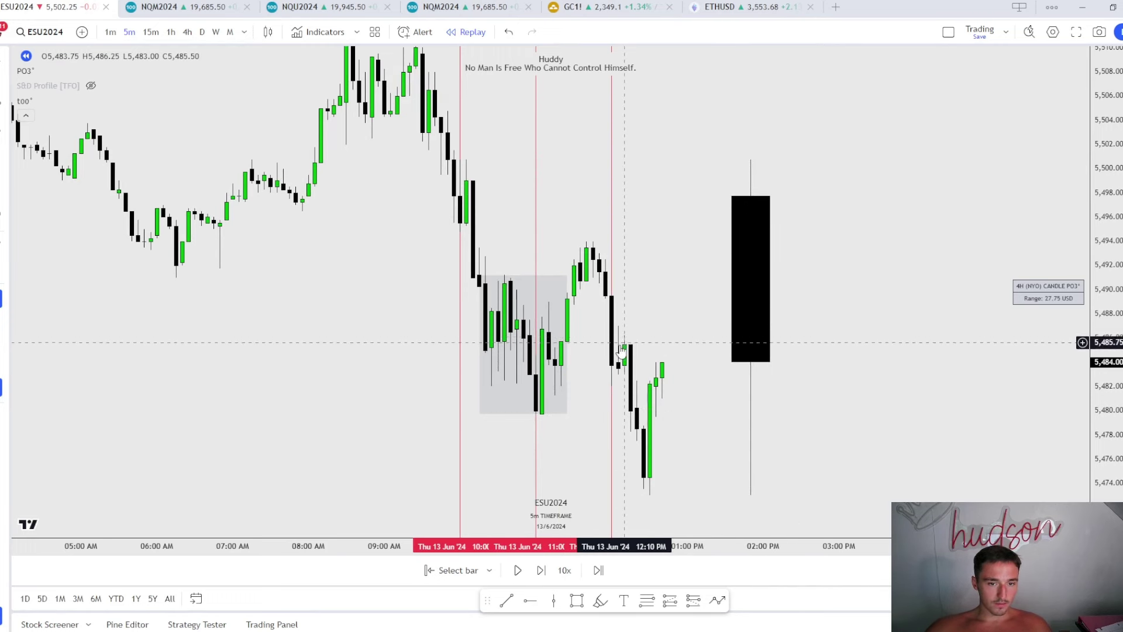
left_click_drag(593, 359, 583, 416)
left_click(507, 601)
left_click(489, 265)
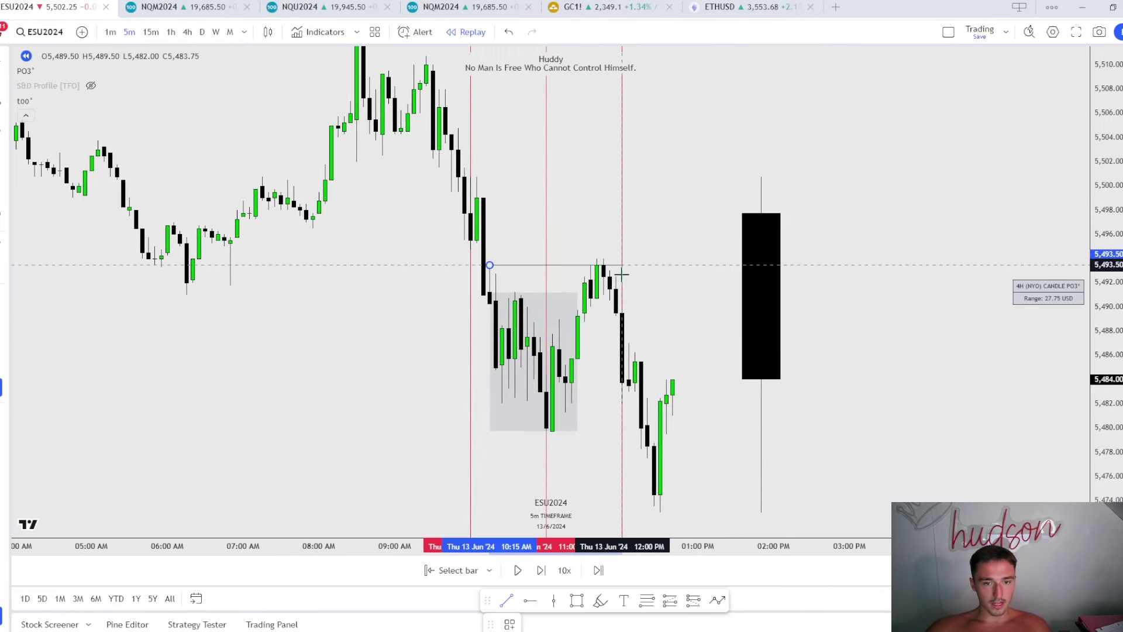
left_click(622, 265)
left_click(508, 624)
left_click(527, 544)
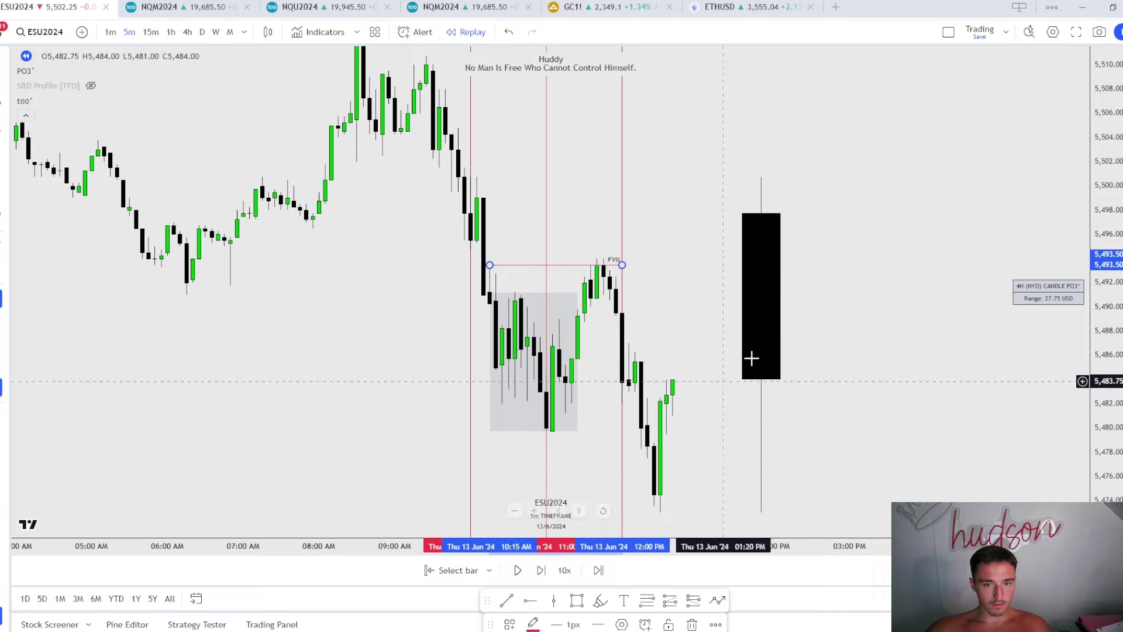
left_click(751, 359)
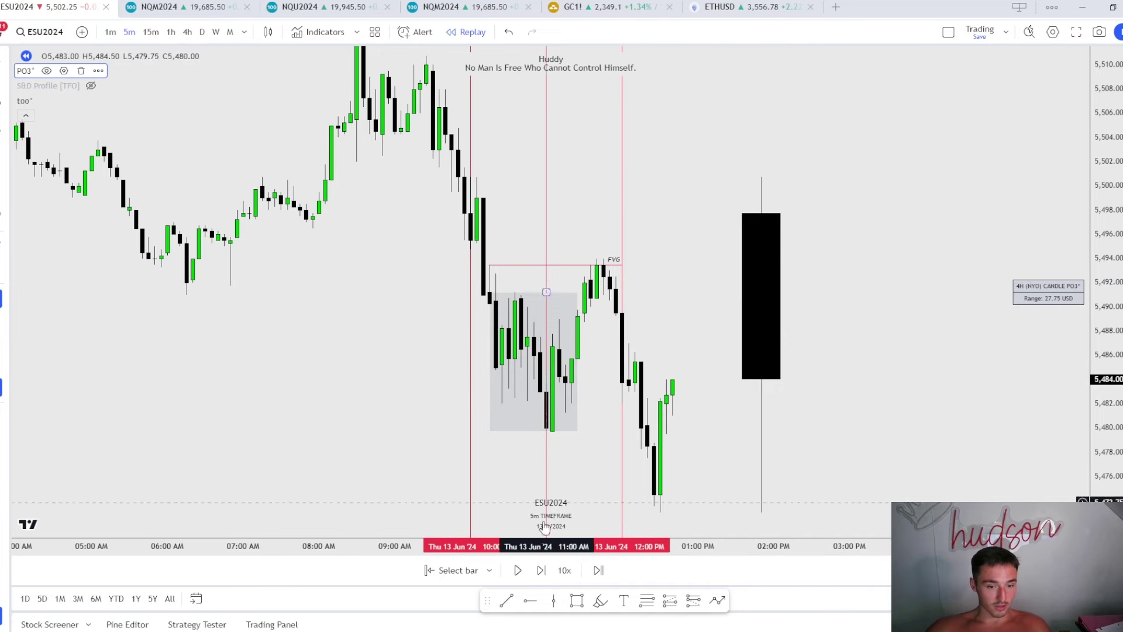
Draw a level trend line at 5,482.00 from about 10:25 to 10:55 AM and apply the Sellside template
key("alt+t")
left_click(539, 403)
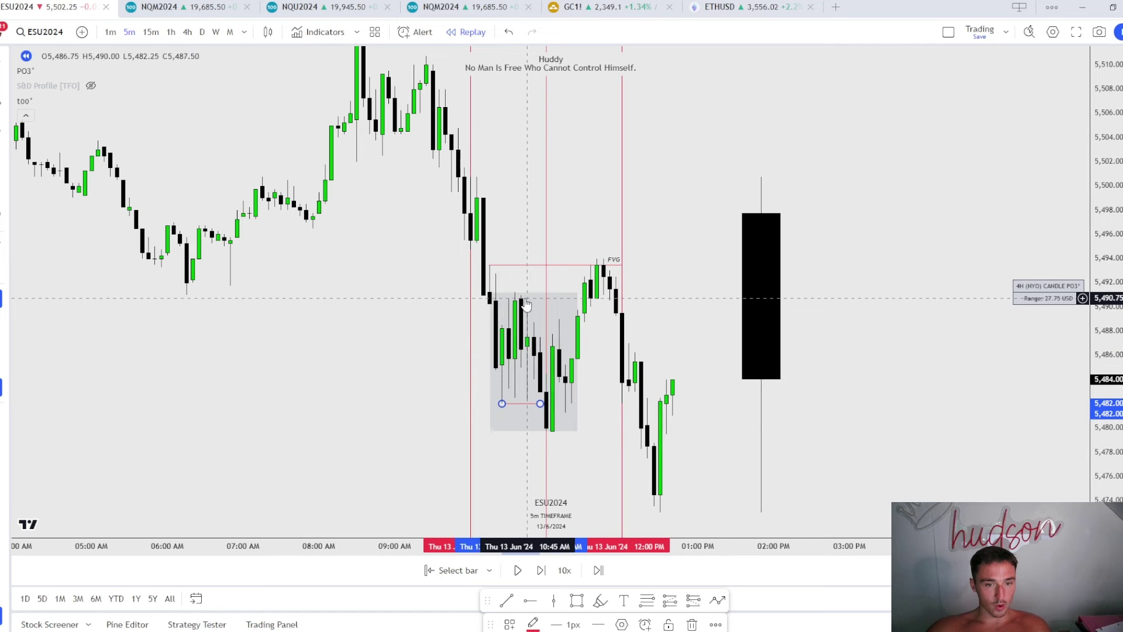
left_click(512, 622)
left_click(517, 611)
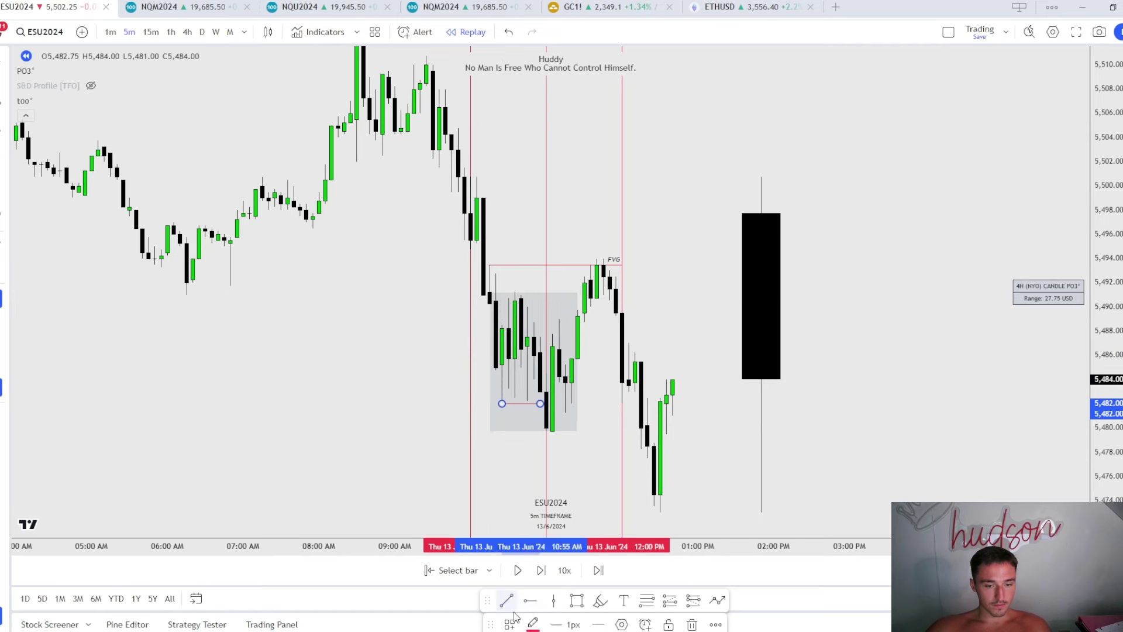
Draw a level trend line at 5,491.25 from about 10:35 to 11:30 AM and apply the Buyside template
left_click(507, 602)
left_click(515, 288)
left_click(584, 292)
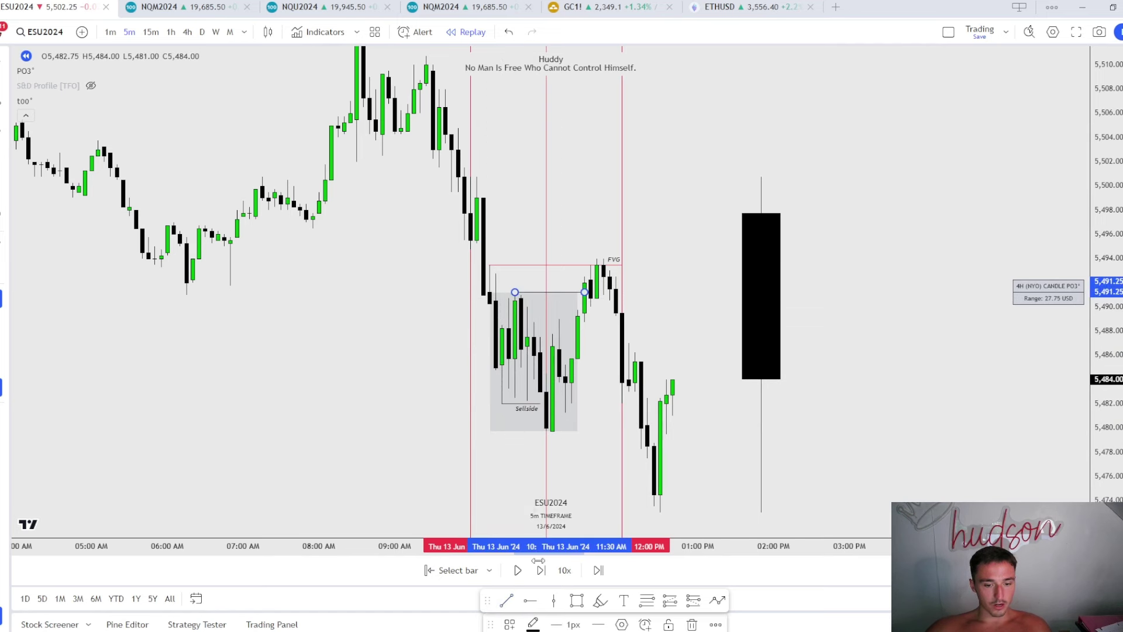
left_click(510, 625)
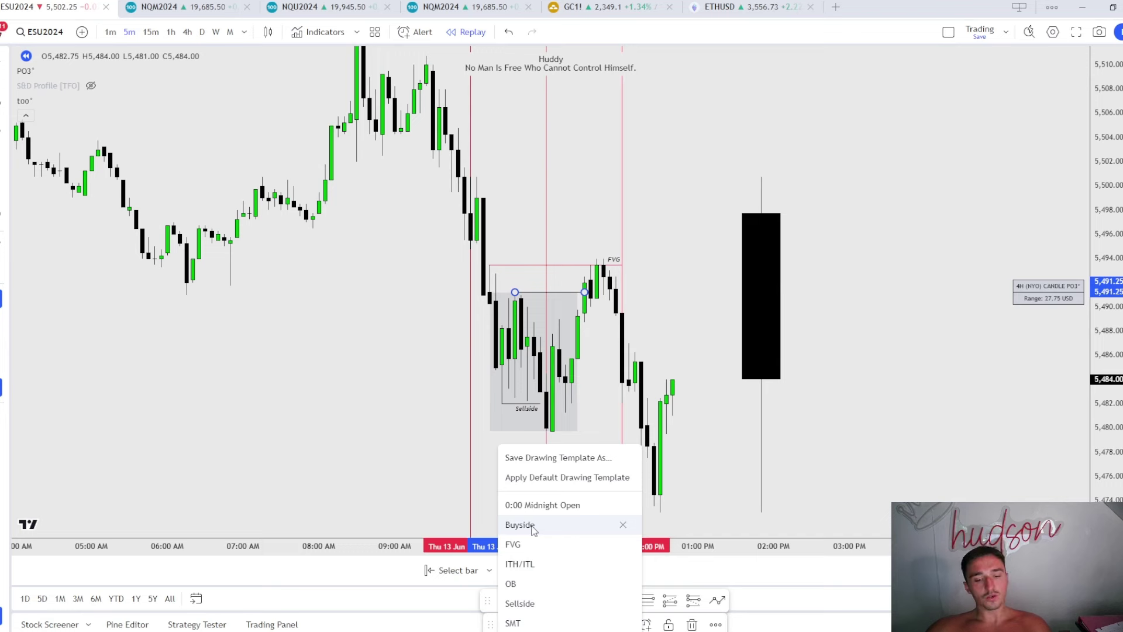
left_click(553, 525)
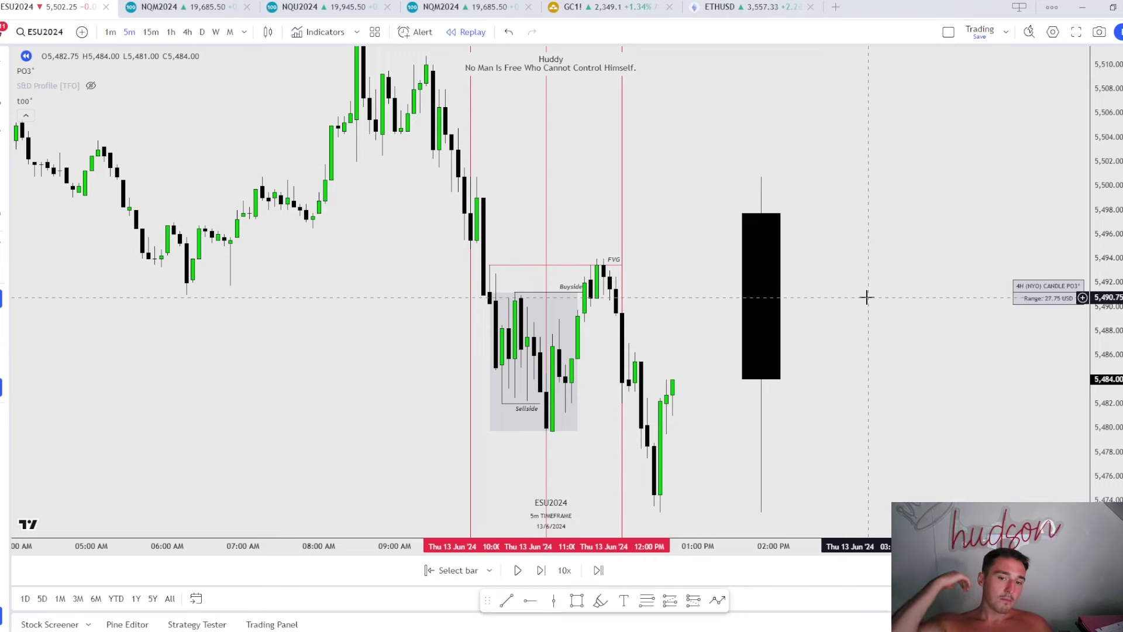
Examine the marked consolidation range on the 1-minute timeframe and return to the 5-minute timeframe
left_click(111, 31)
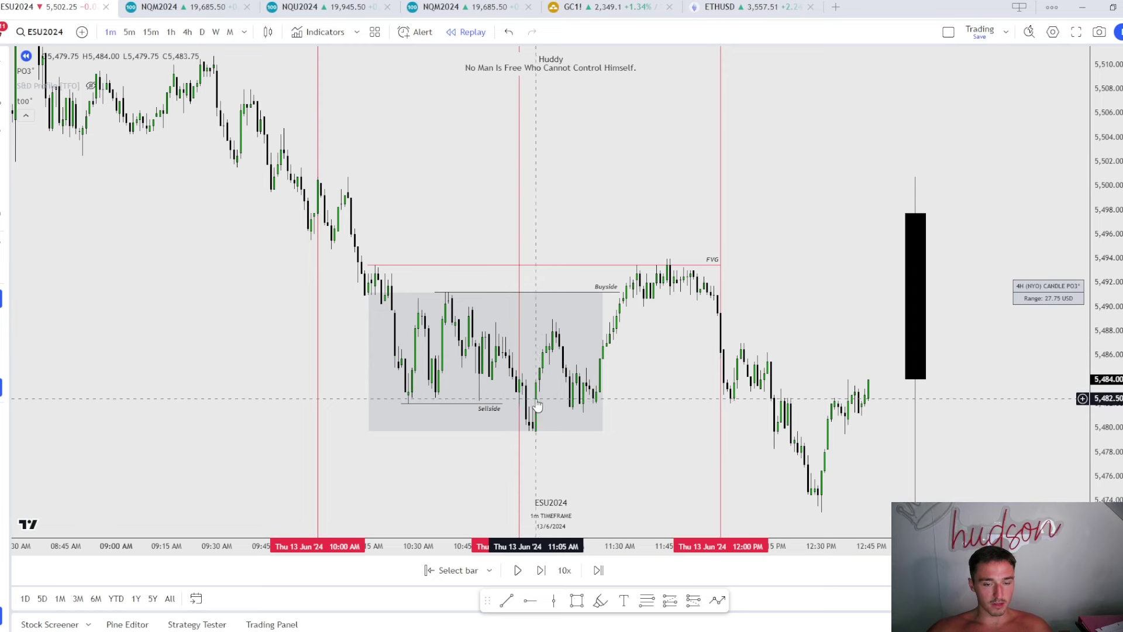
left_click(417, 303)
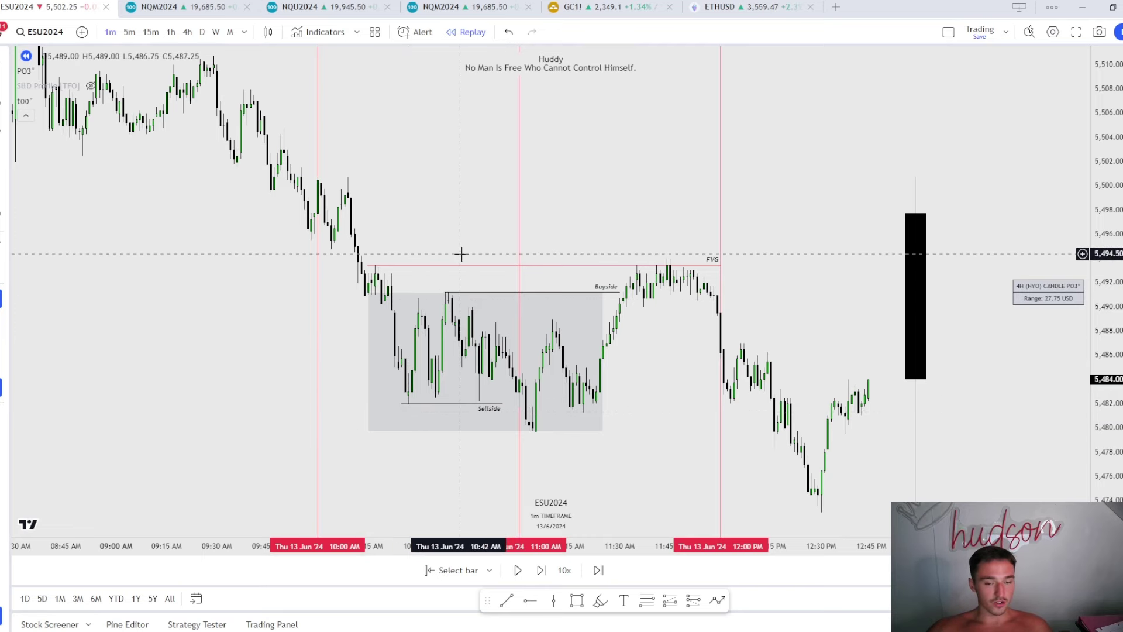
left_click(129, 33)
scroll(672, 369, "up", 4)
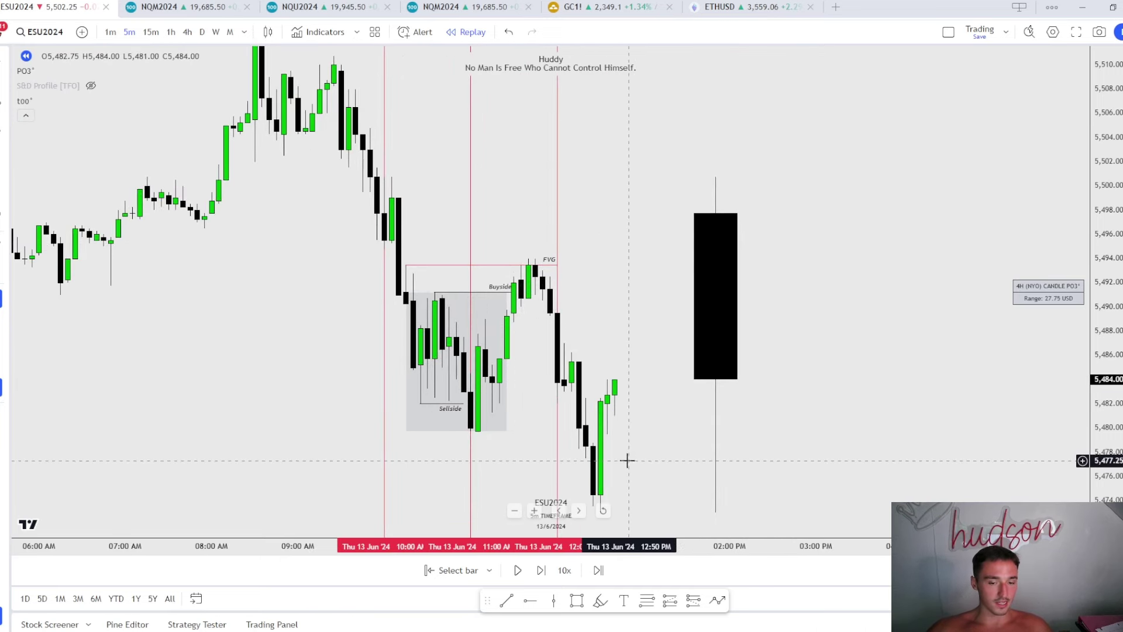
On the 1-minute timeframe, draw a level trend line at 5,492.00 from 11:43 AM to 12:00 PM and apply the OB template
left_click_drag(627, 459, 624, 362)
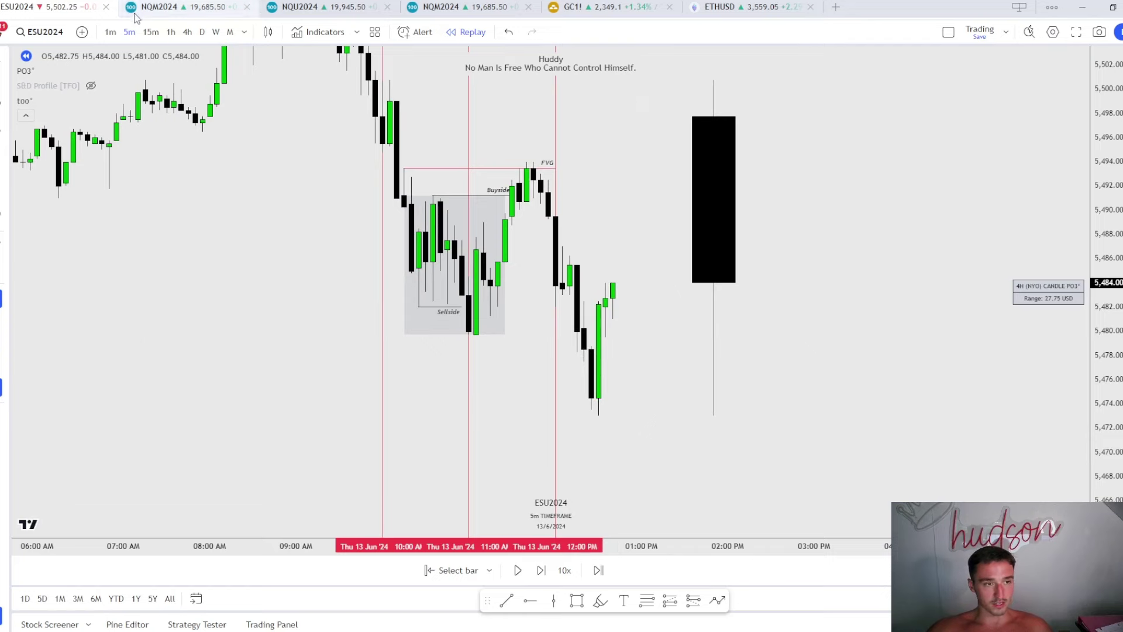
left_click(111, 32)
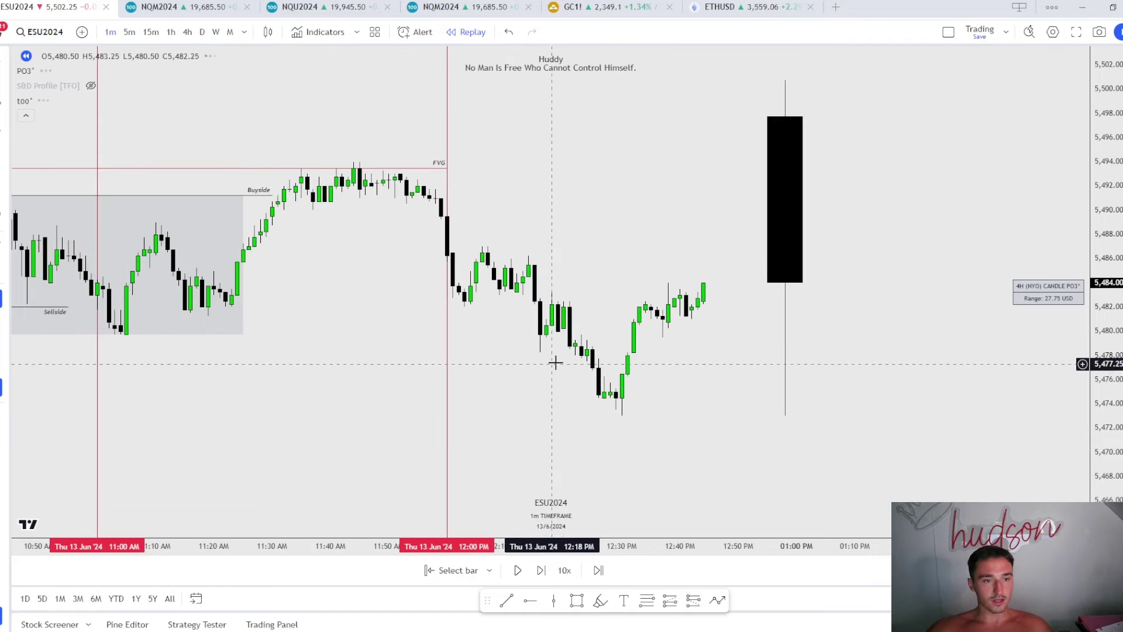
left_click_drag(1105, 409, 1104, 235)
left_click_drag(738, 198, 791, 340)
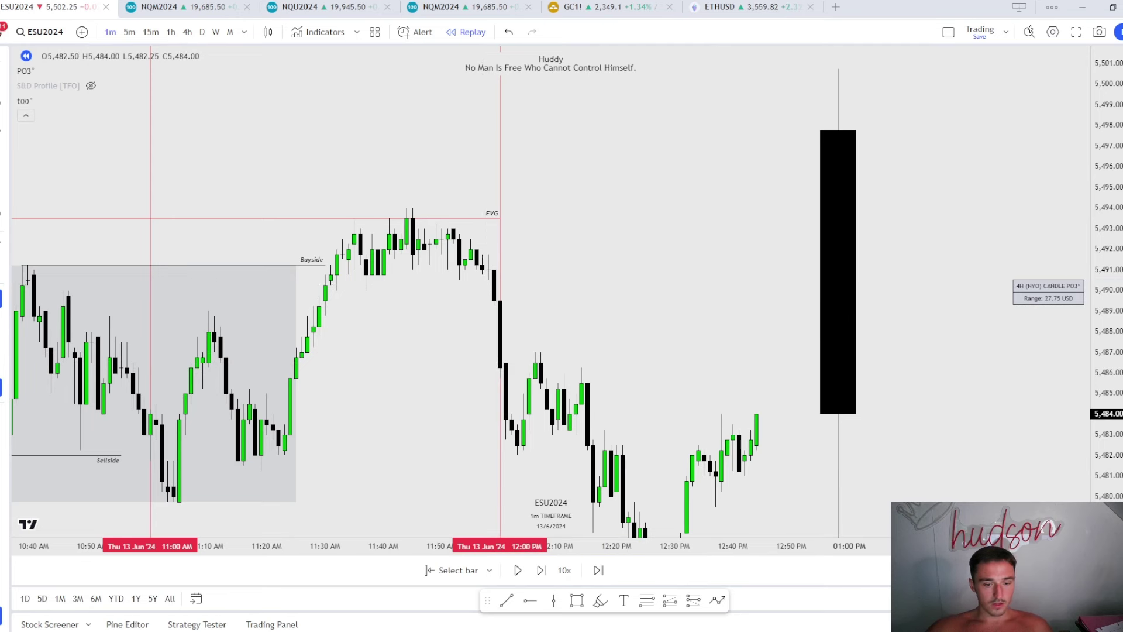
left_click(400, 249)
left_click(499, 248)
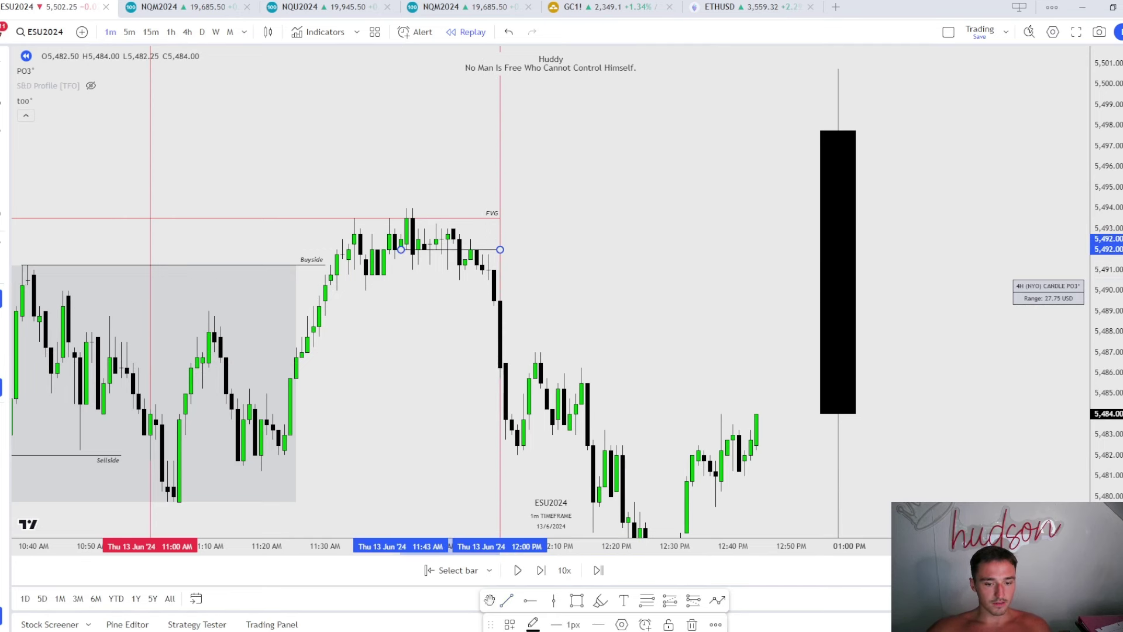
left_click(509, 624)
left_click(530, 586)
left_click(617, 335)
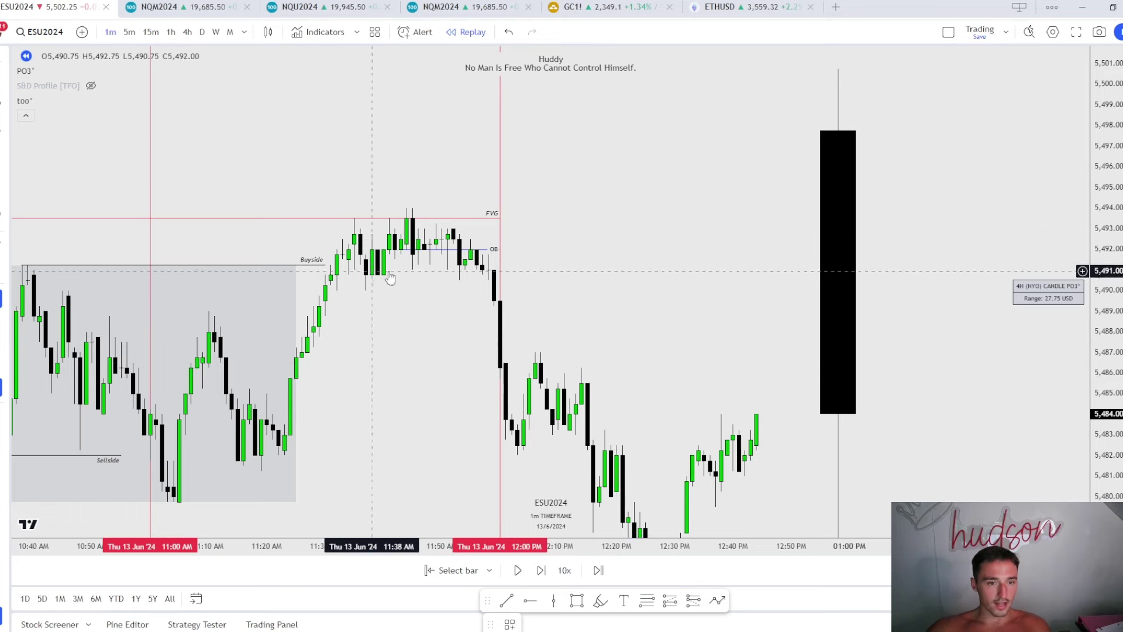
Draw a rectangle between 5,492.25 and 5,491.50 from 11:52 AM to 12:08 PM and apply the FVG template
left_click_drag(652, 296, 752, 332)
scroll(638, 319, "up", 1)
left_click_drag(1094, 295, 1095, 257)
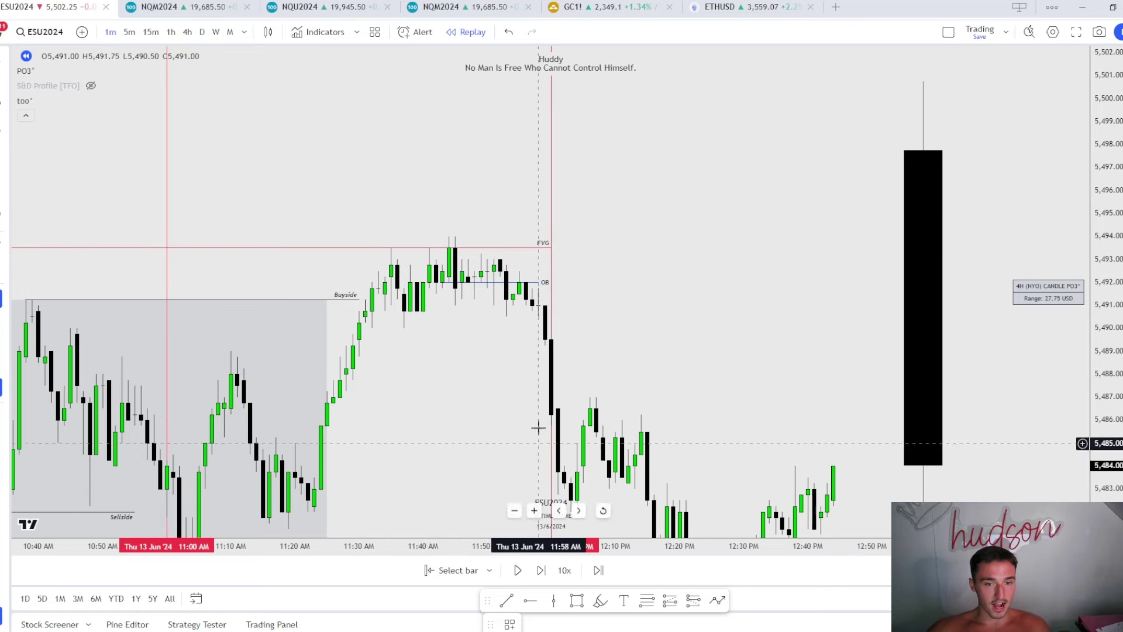
left_click(576, 599)
left_click(500, 277)
left_click(551, 294)
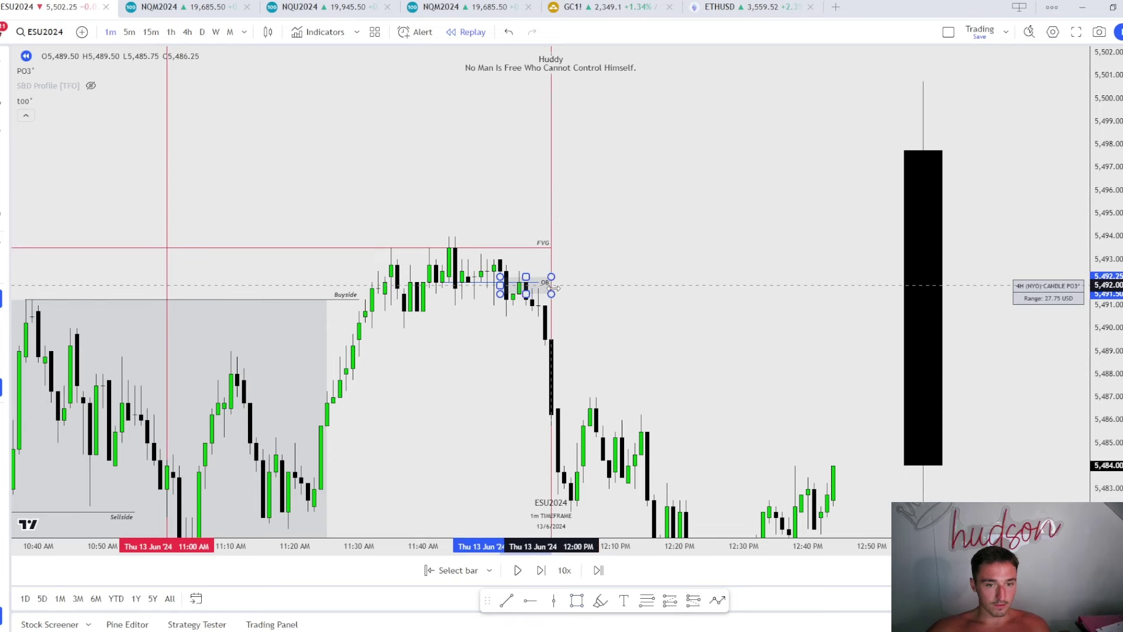
left_click_drag(553, 286, 603, 286)
left_click(510, 624)
left_click(544, 569)
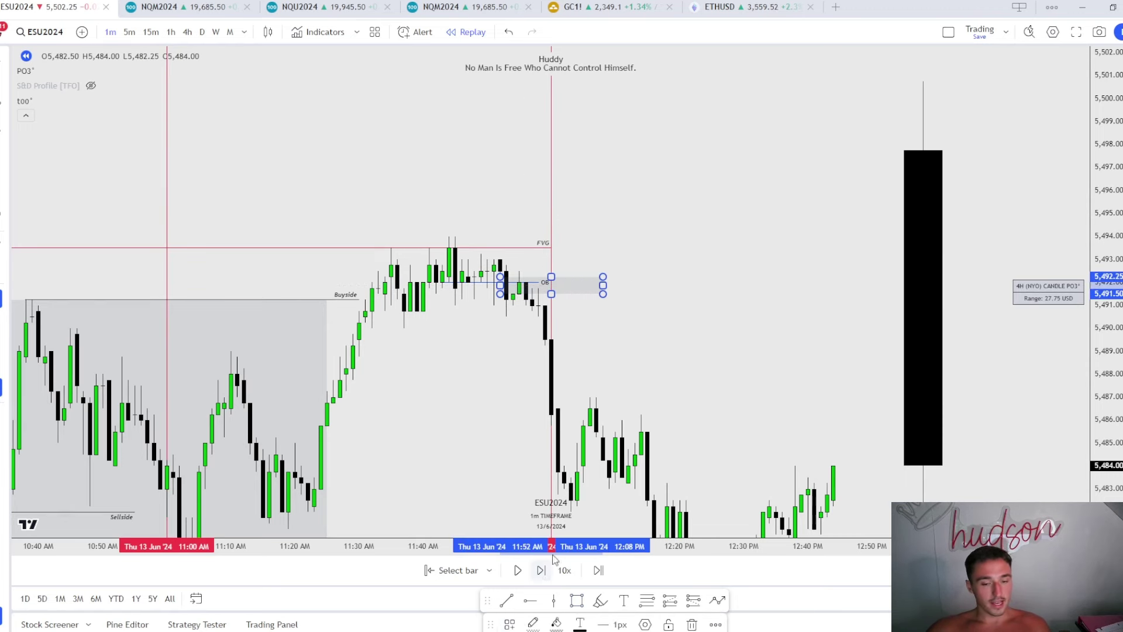
left_click(720, 327)
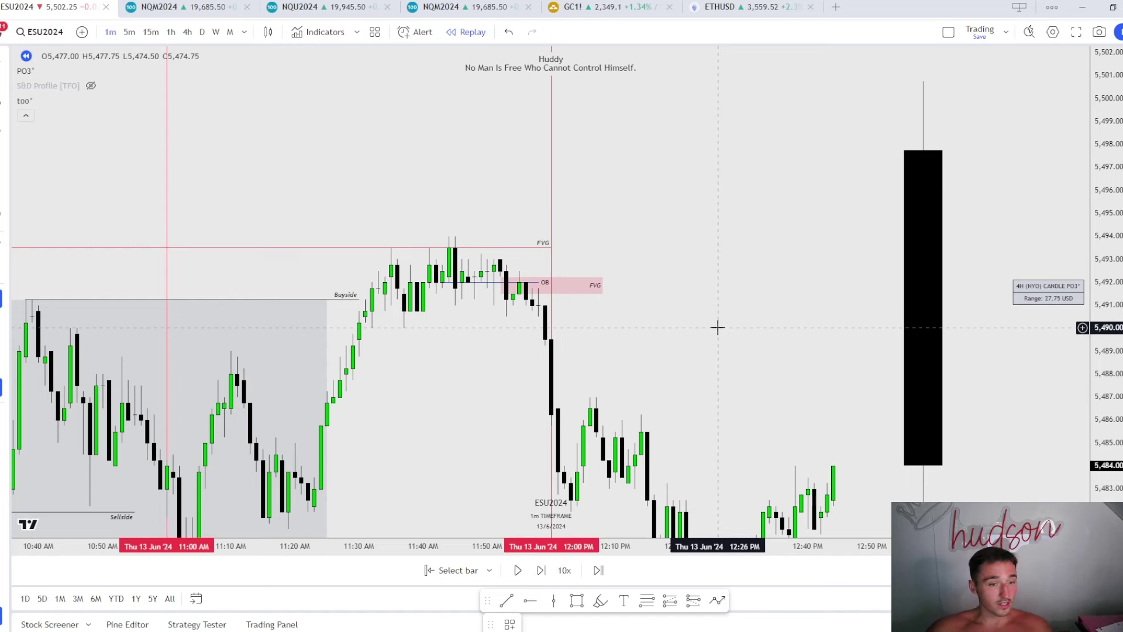
Draw a Fibonacci retracement from the 11:10 AM high at 5,489.00 to the low at 5,479.75 near 11:03 AM, aligning both anchors
left_click_drag(858, 411, 857, 384)
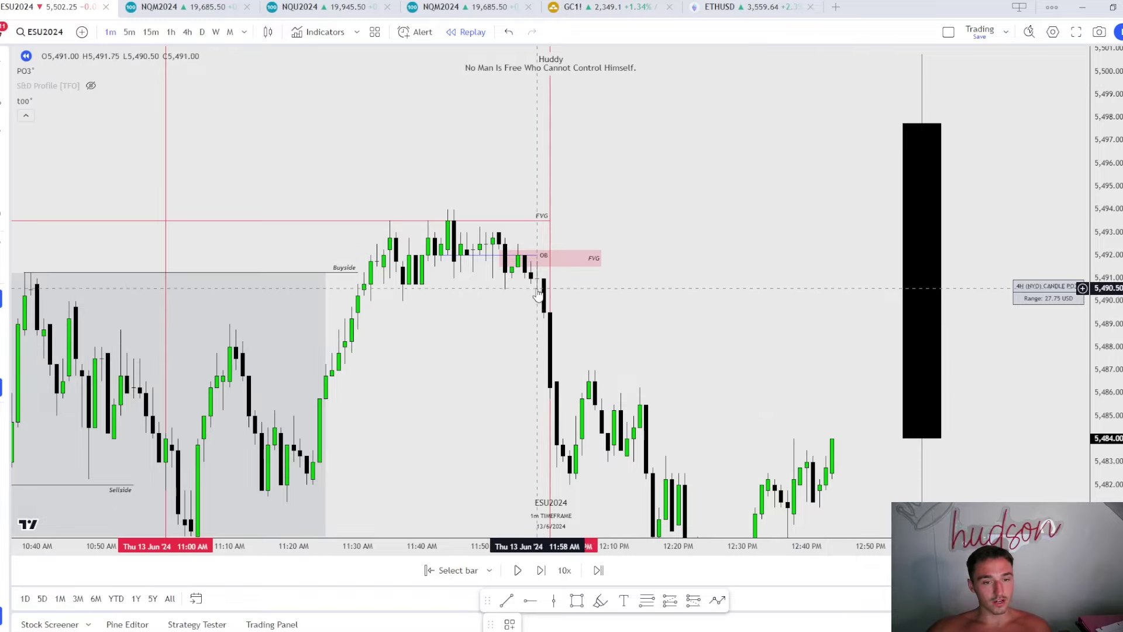
scroll(587, 397, "up", 3)
left_click_drag(637, 325, 770, 195)
scroll(608, 447, "down", 6)
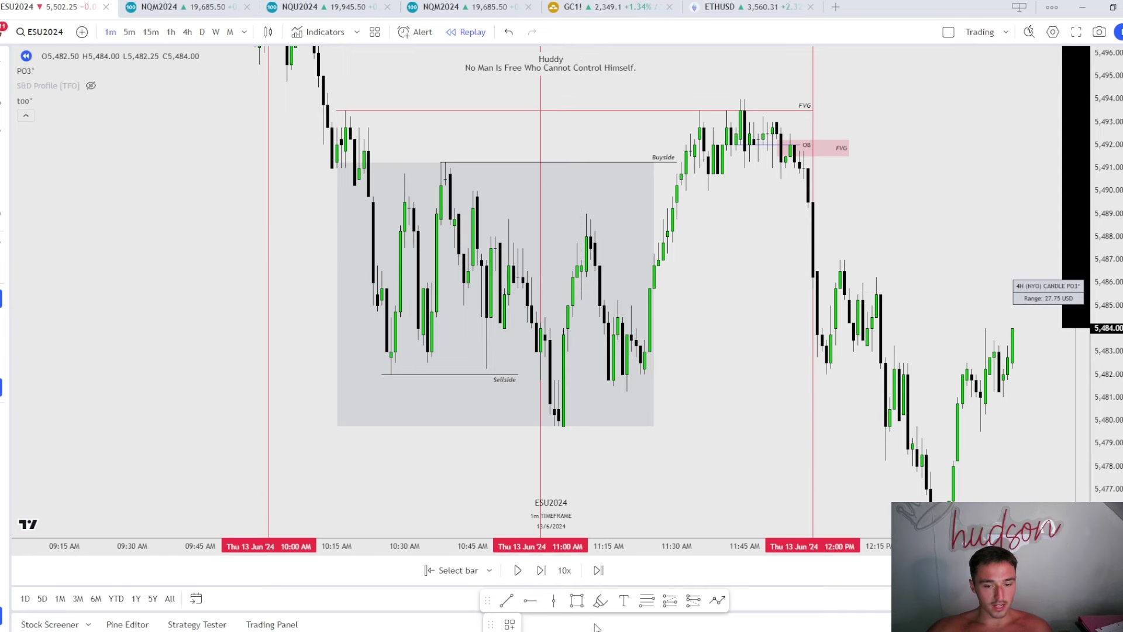
left_click(586, 213)
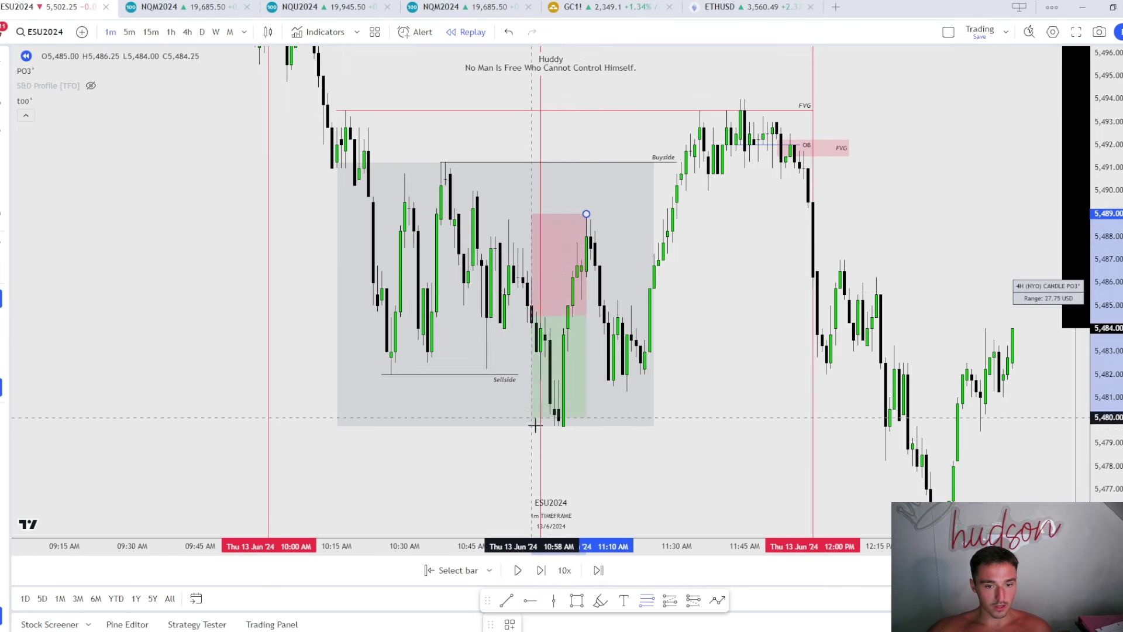
left_click(555, 429)
left_click(704, 450)
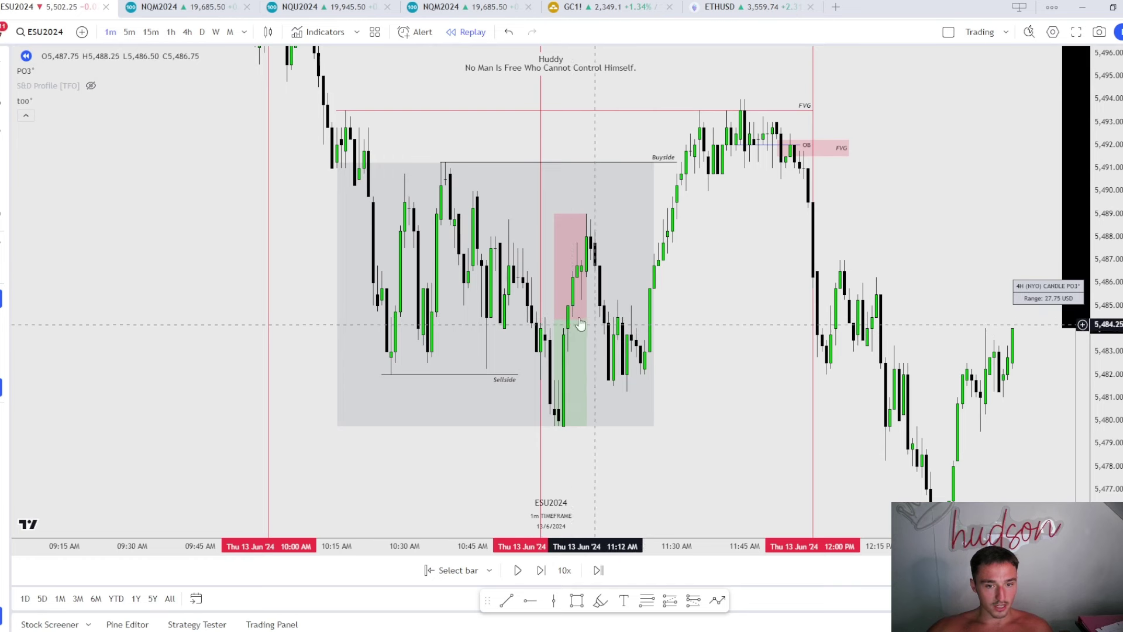
left_click_drag(580, 323, 581, 317)
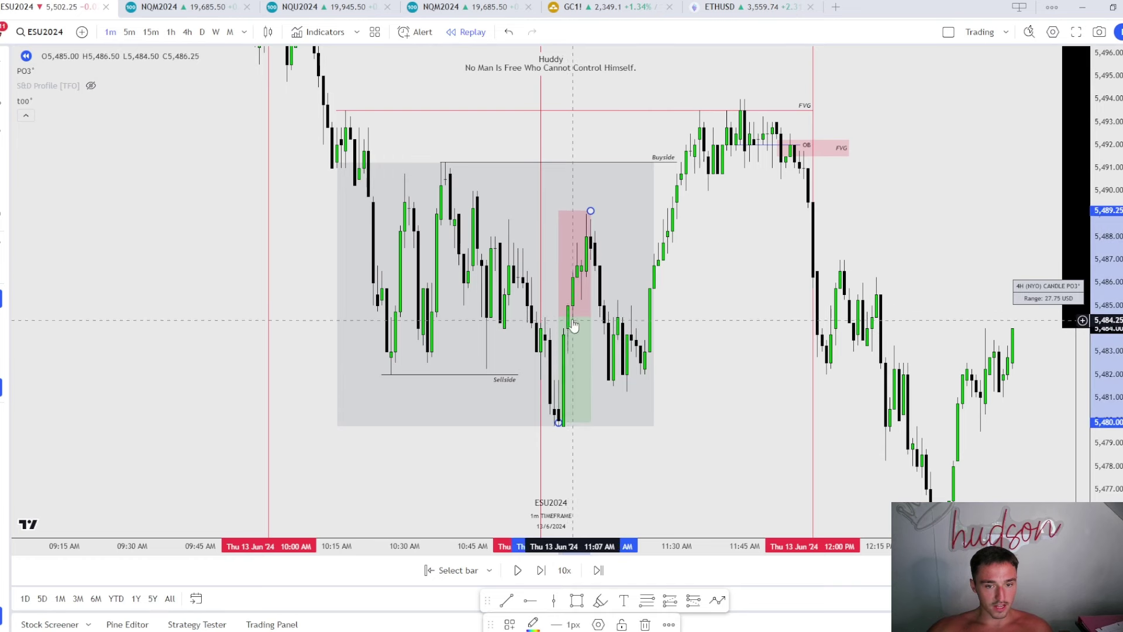
left_click_drag(559, 426, 555, 428)
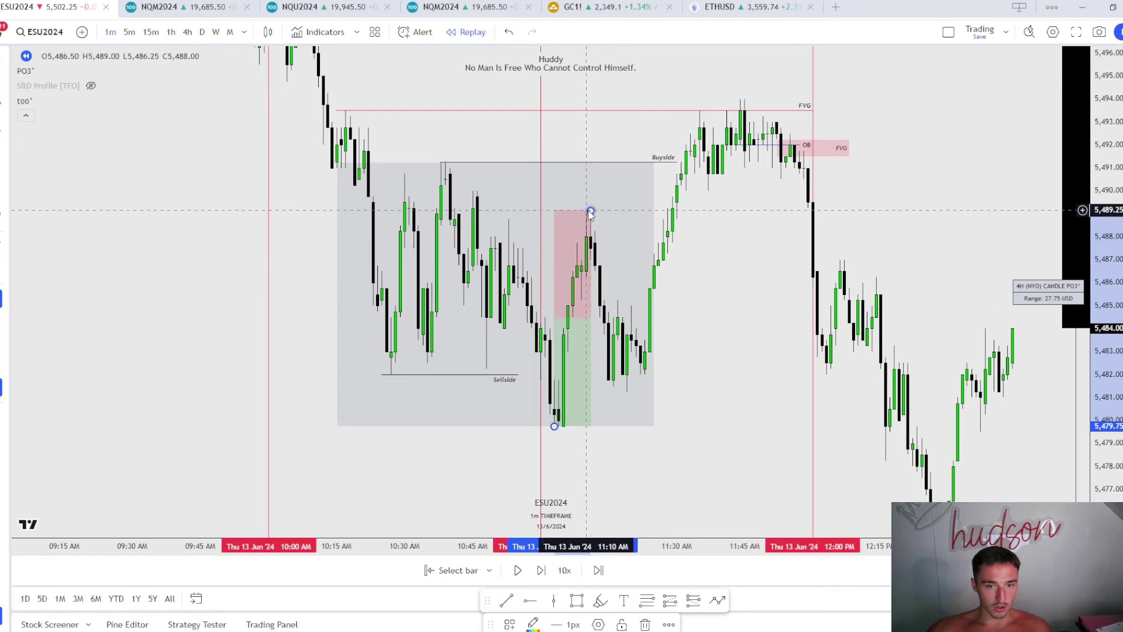
left_click_drag(590, 212, 586, 214)
left_click(690, 294)
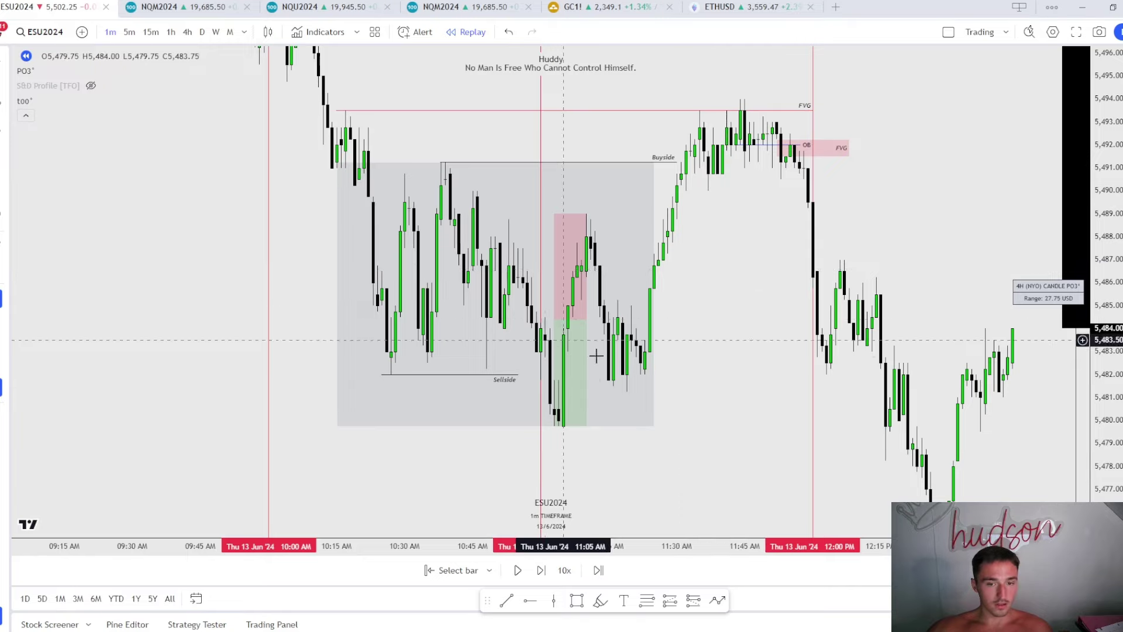
Mark the pullback after 12:00 PM on the 1-minute timeframe with three level trend lines at 5,486.50, 5,485.00 and 5,485.75
left_click_drag(731, 208, 649, 269)
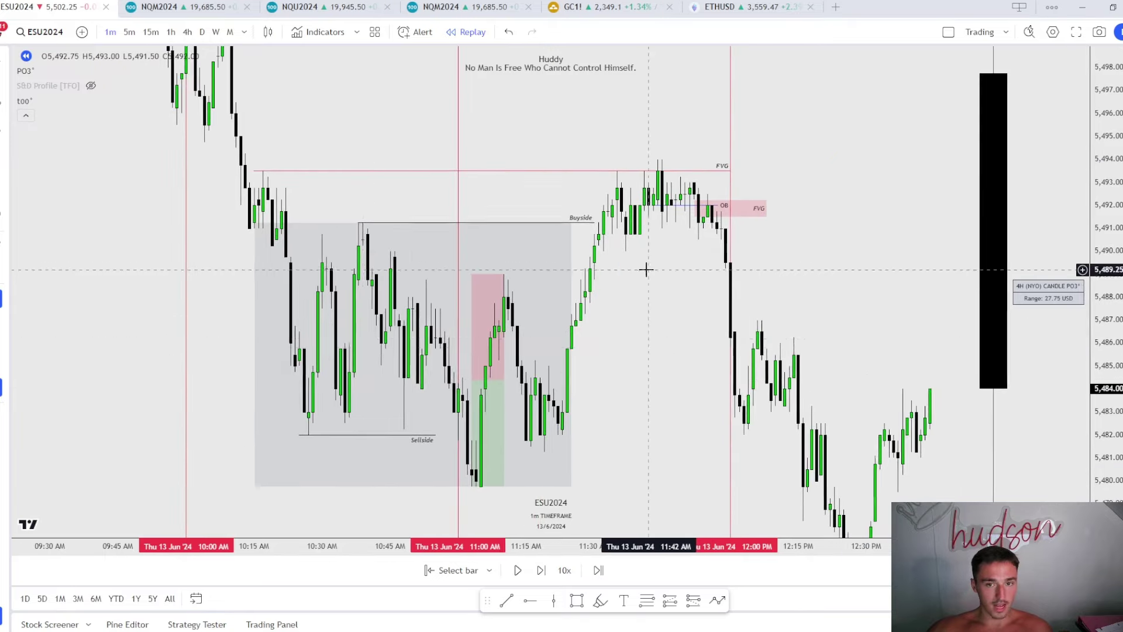
left_click(129, 32)
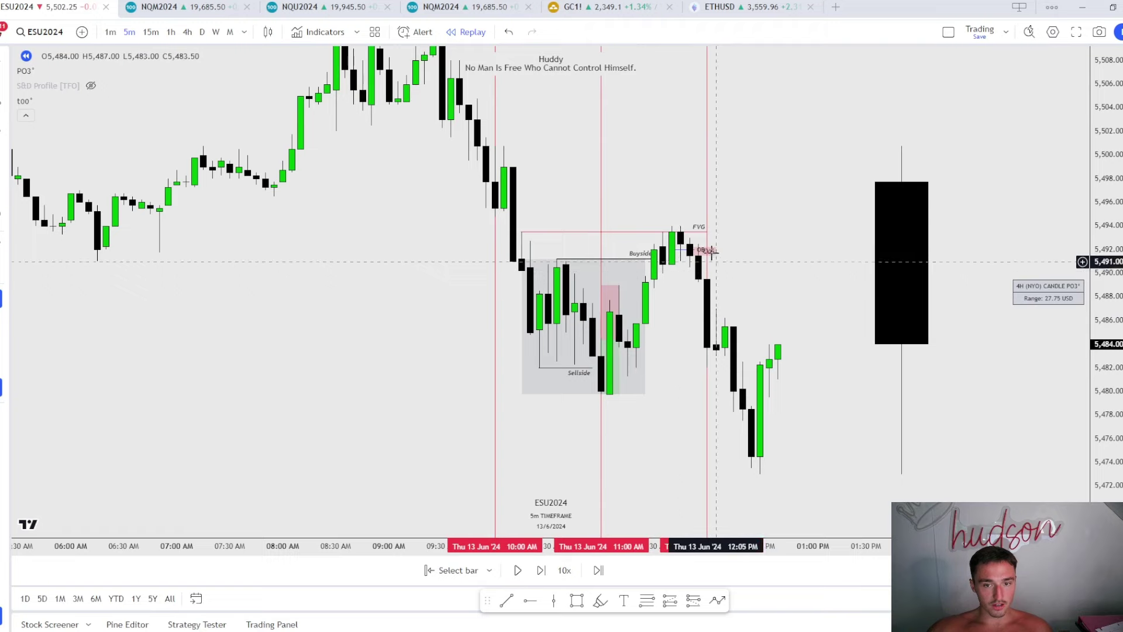
left_click(110, 32)
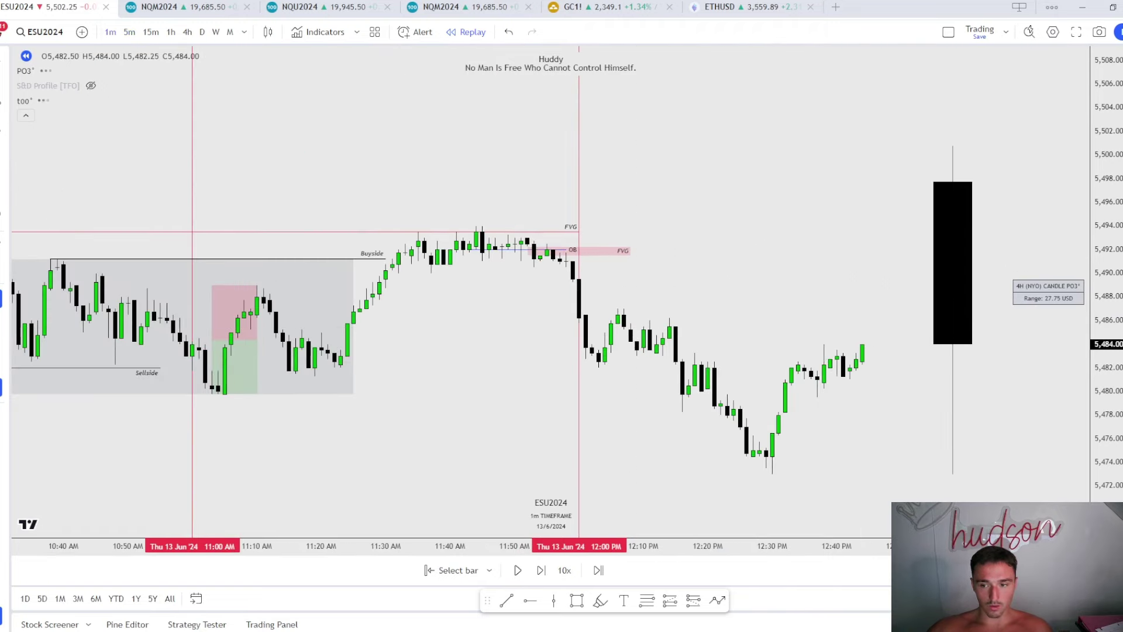
left_click_drag(1104, 398, 1105, 176)
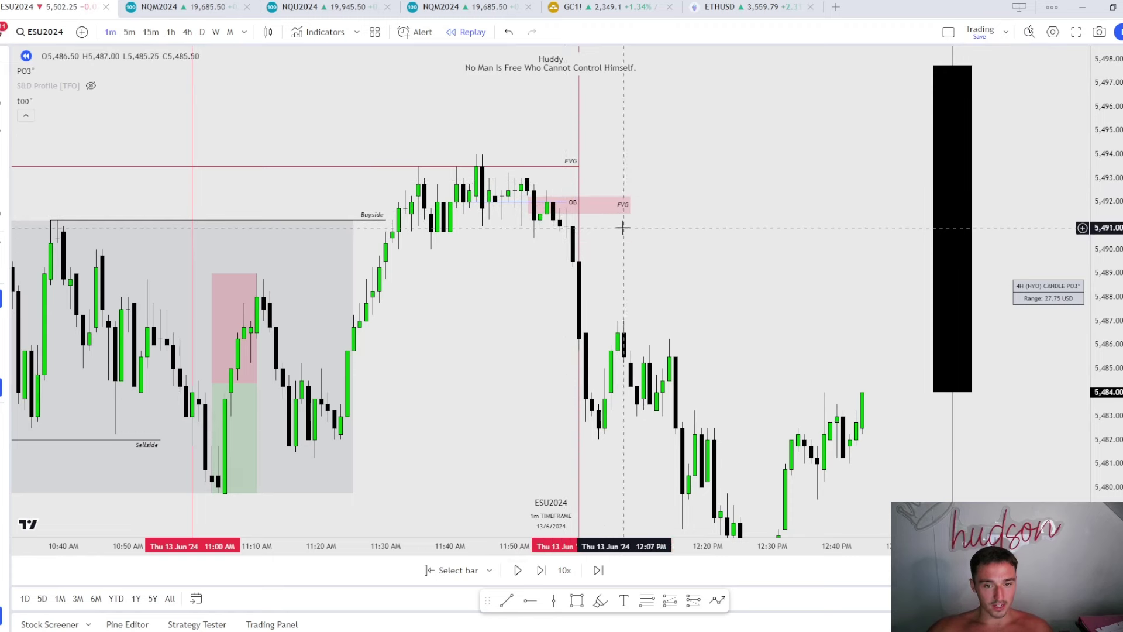
left_click(506, 600)
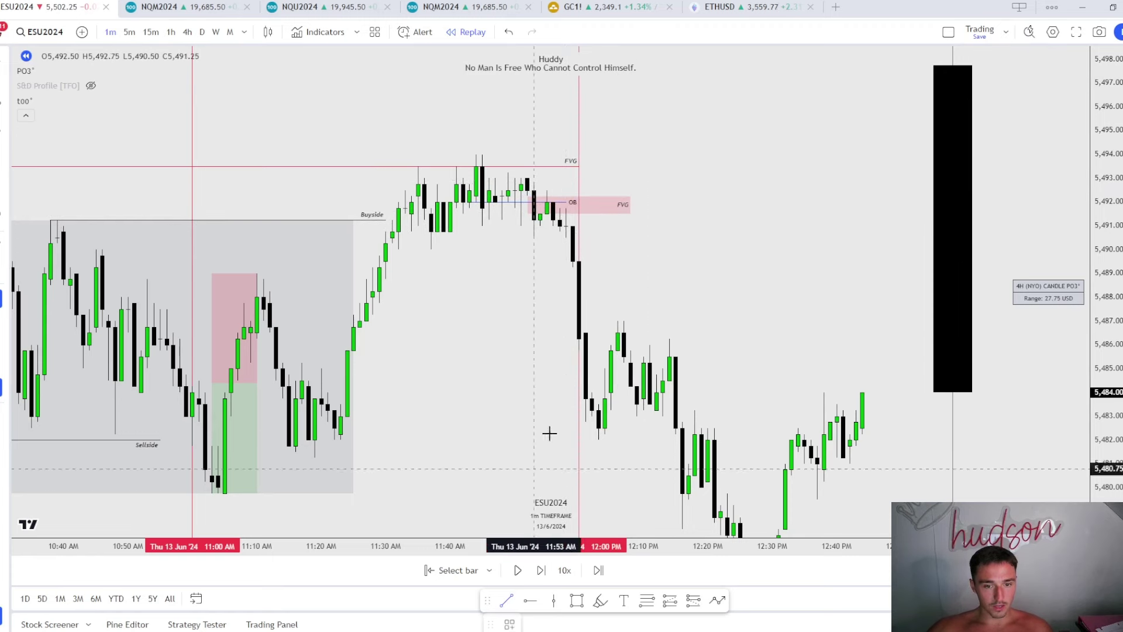
left_click(642, 333)
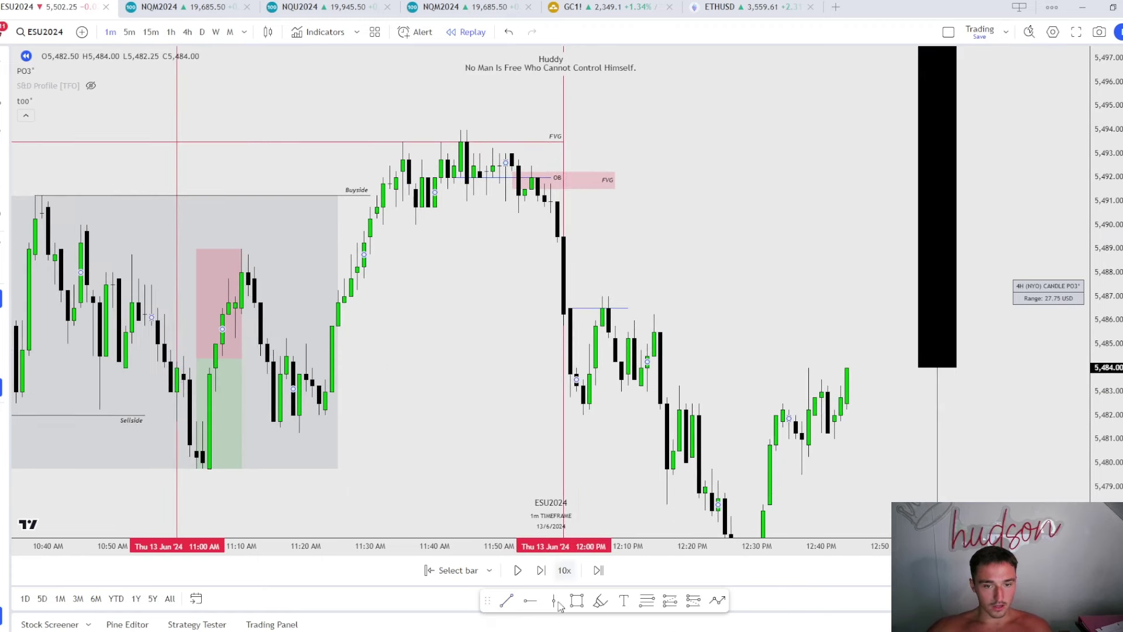
left_click(508, 601)
left_click(685, 344)
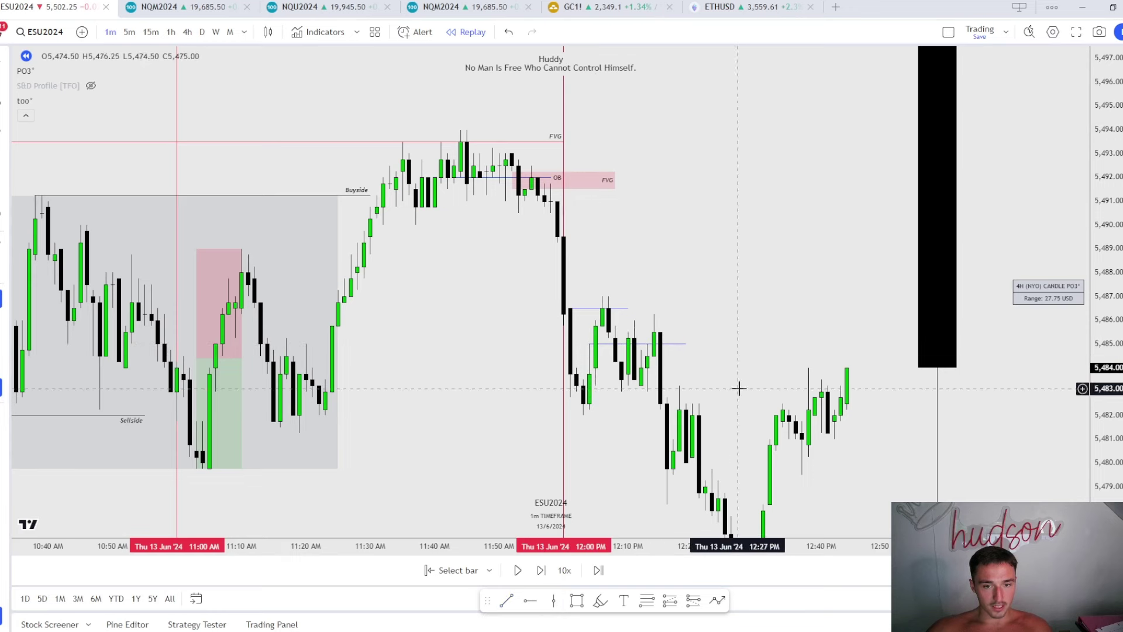
left_click(692, 326)
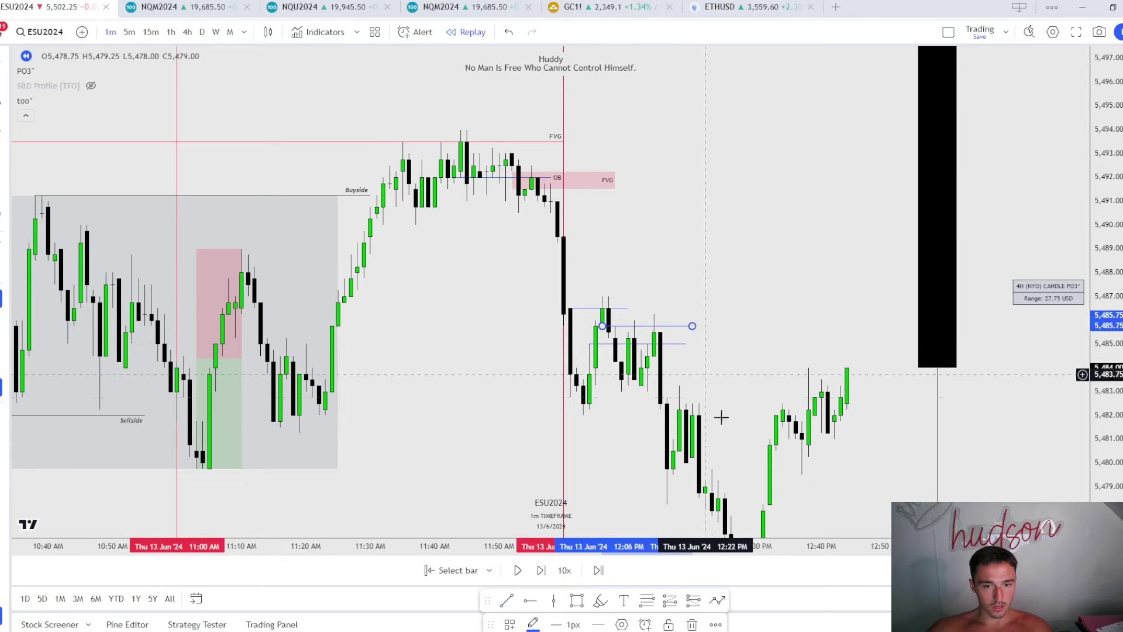
Draw a level trend line at 5,479.75 from 11:03 AM to about 12:16 PM and apply the Sellside template
left_click_drag(724, 396, 720, 339)
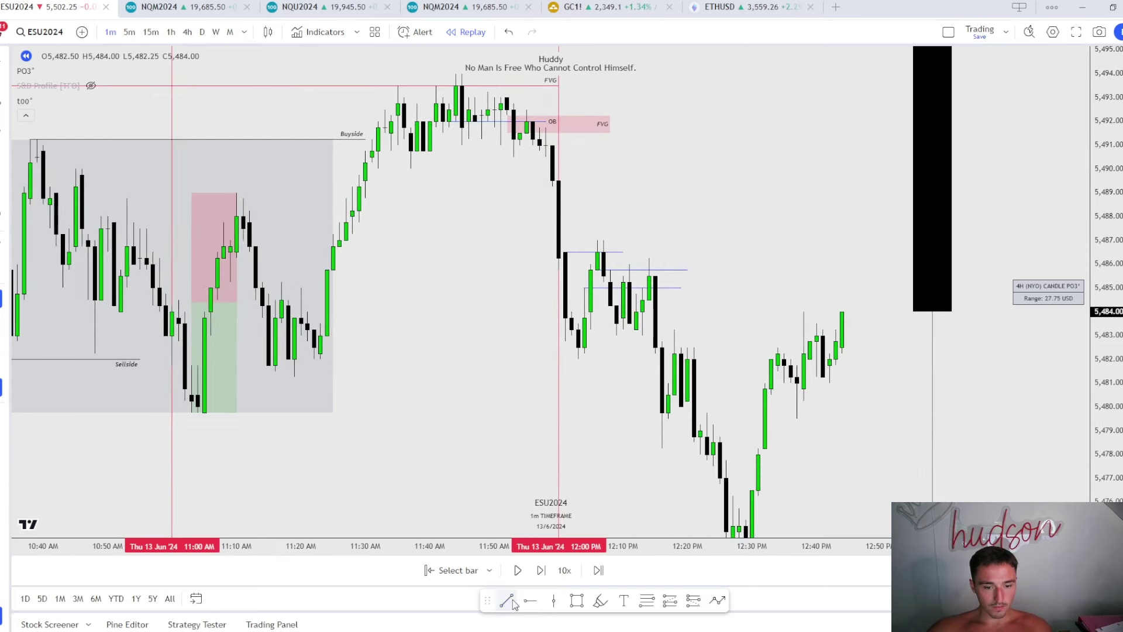
left_click(193, 413)
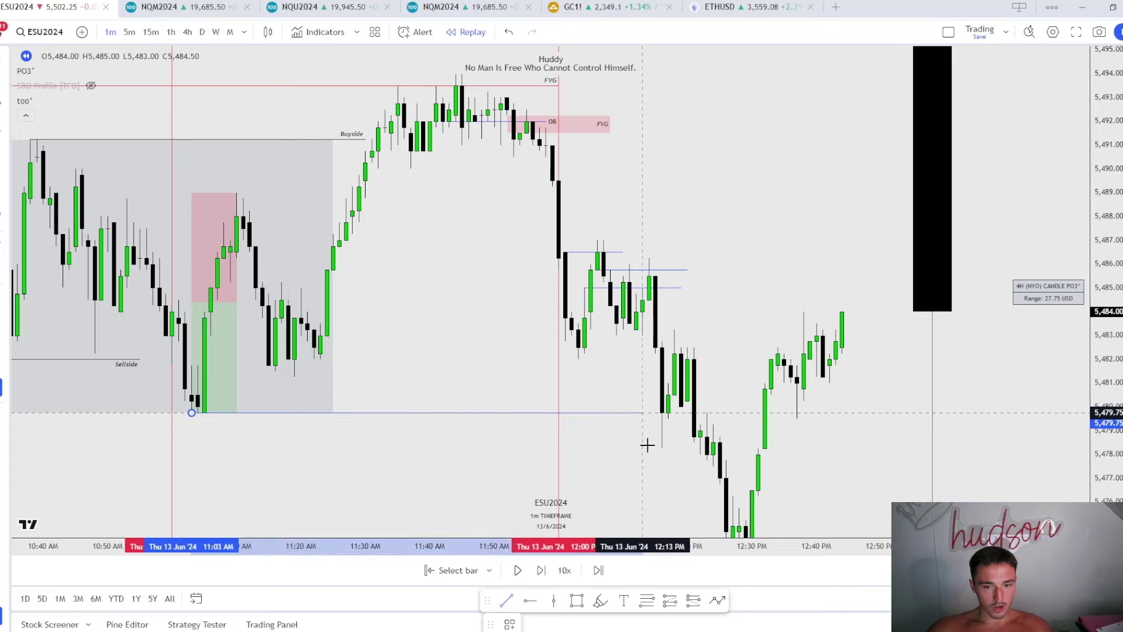
left_click(662, 412)
left_click(509, 624)
left_click(514, 601)
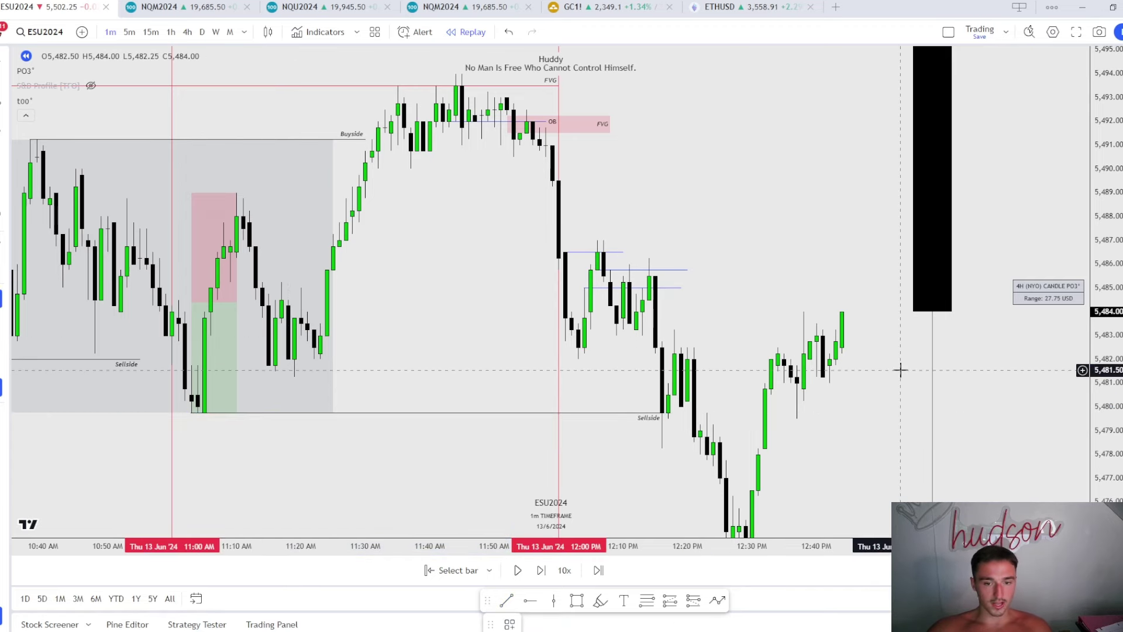
Examine the marked range, the manipulation high and the sell-off on the 1-minute and 5-minute timeframes, ending on the 5-minute
left_click_drag(768, 366, 716, 237)
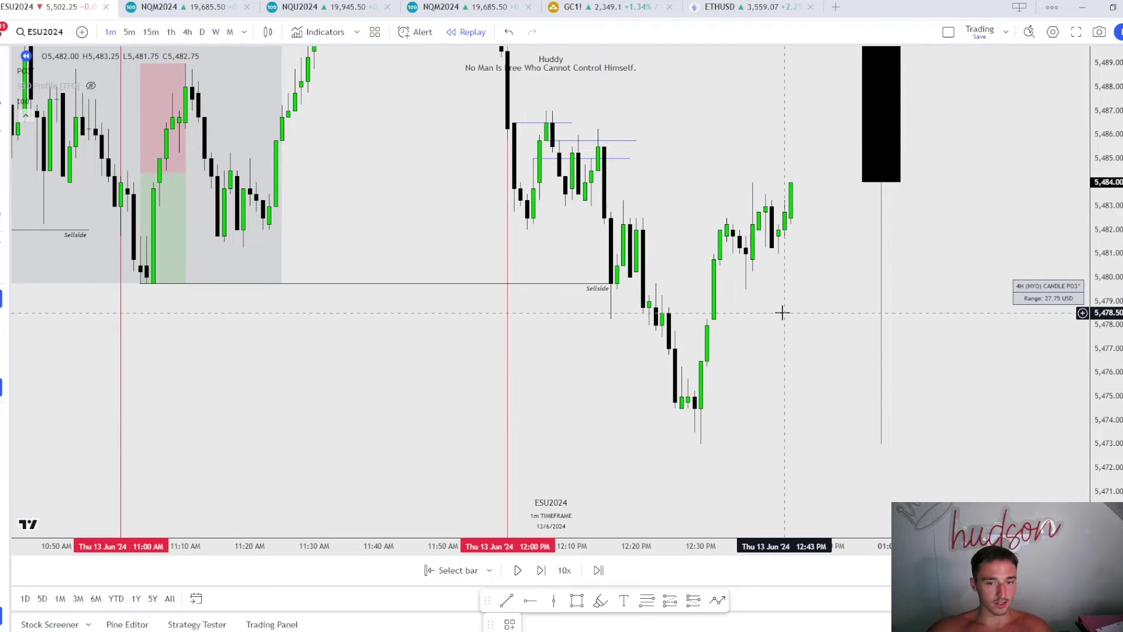
left_click_drag(753, 273, 747, 341)
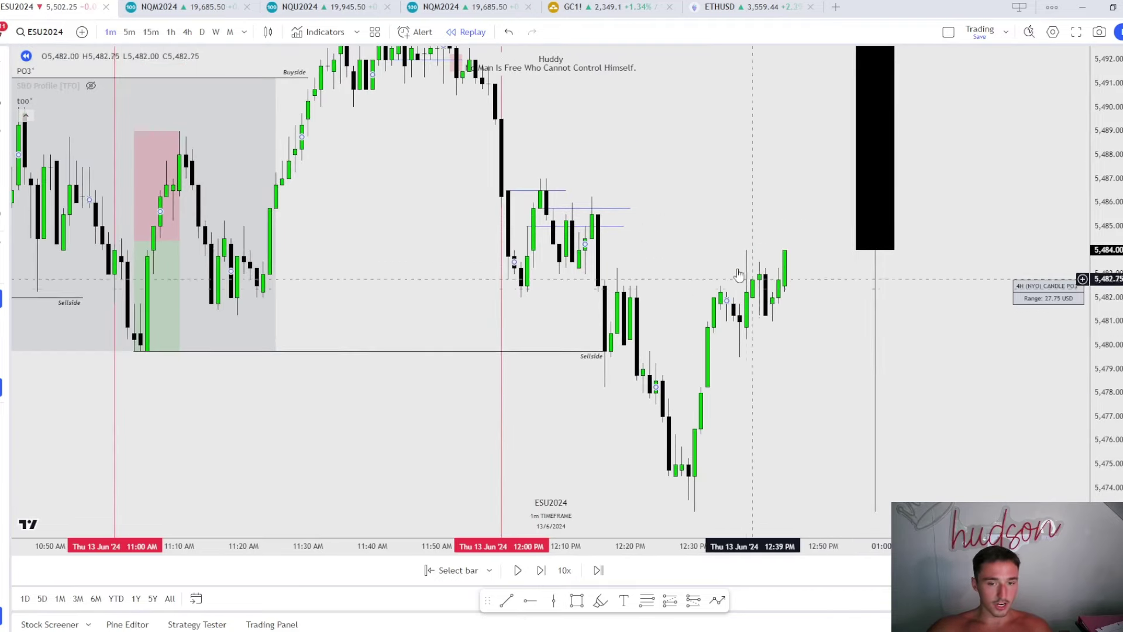
left_click_drag(629, 178, 839, 268)
scroll(672, 351, "down", 2)
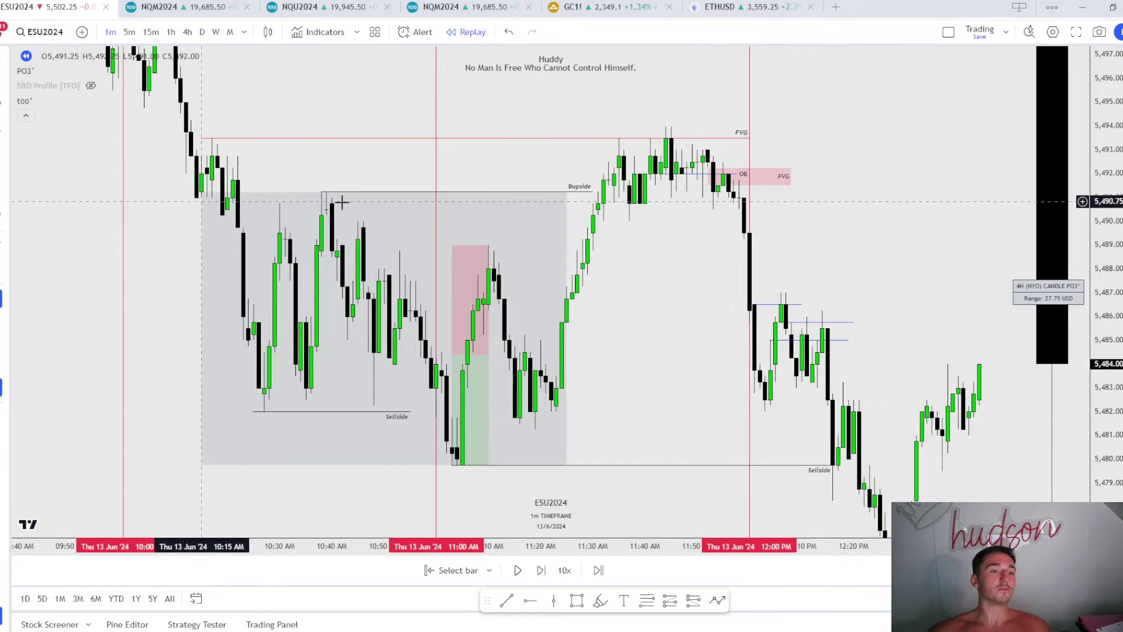
left_click(129, 32)
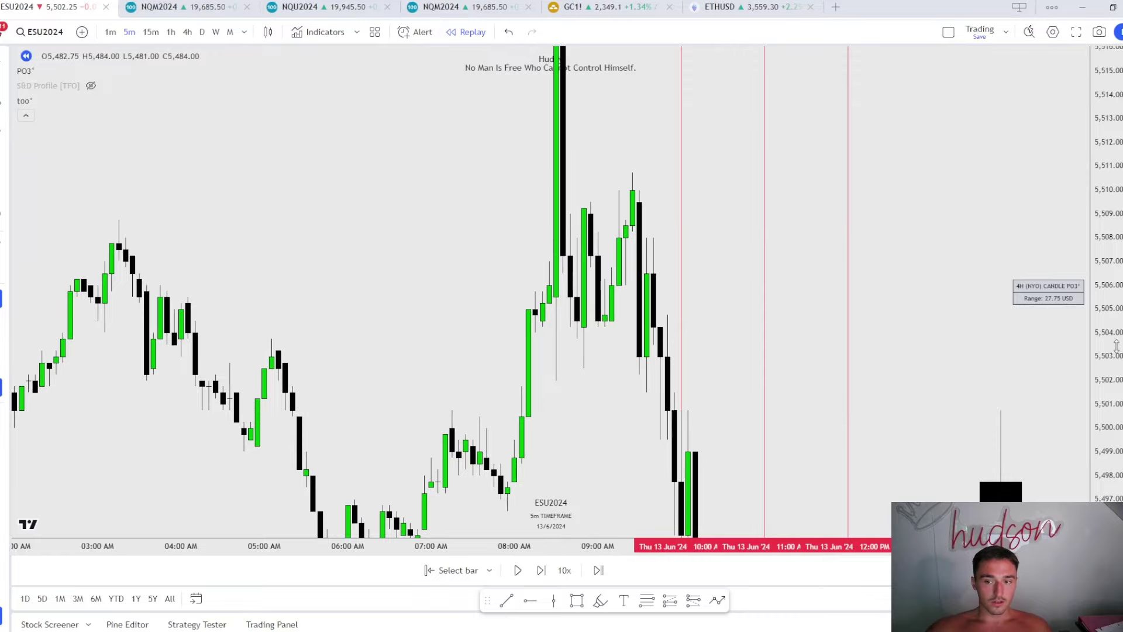
left_click_drag(1116, 346, 1114, 456)
left_click_drag(1044, 425, 960, 165)
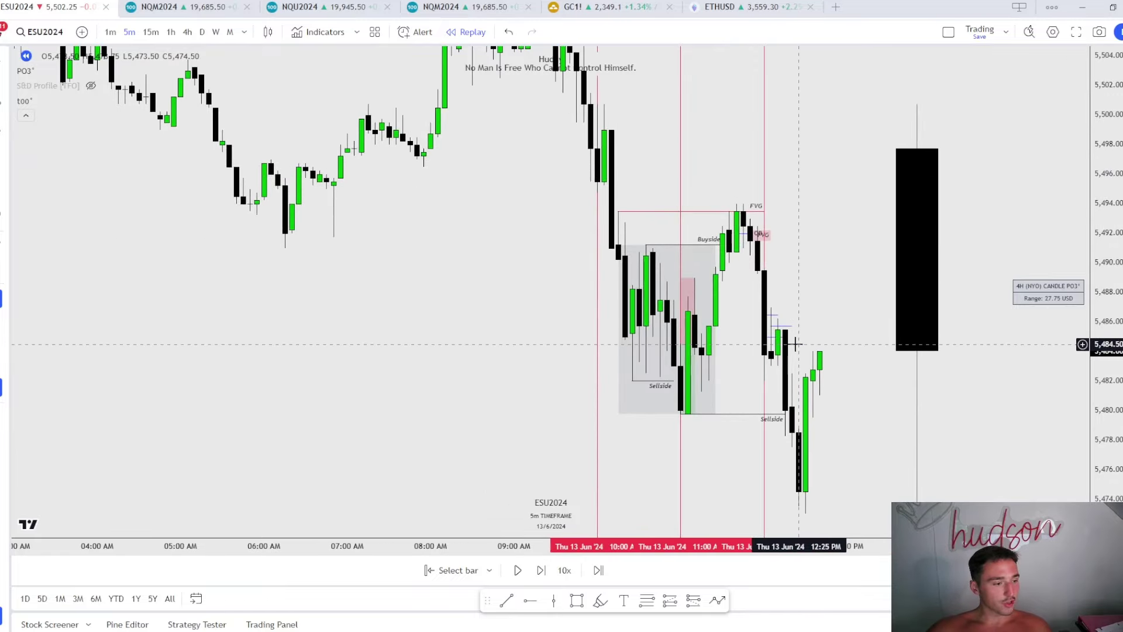
left_click(107, 32)
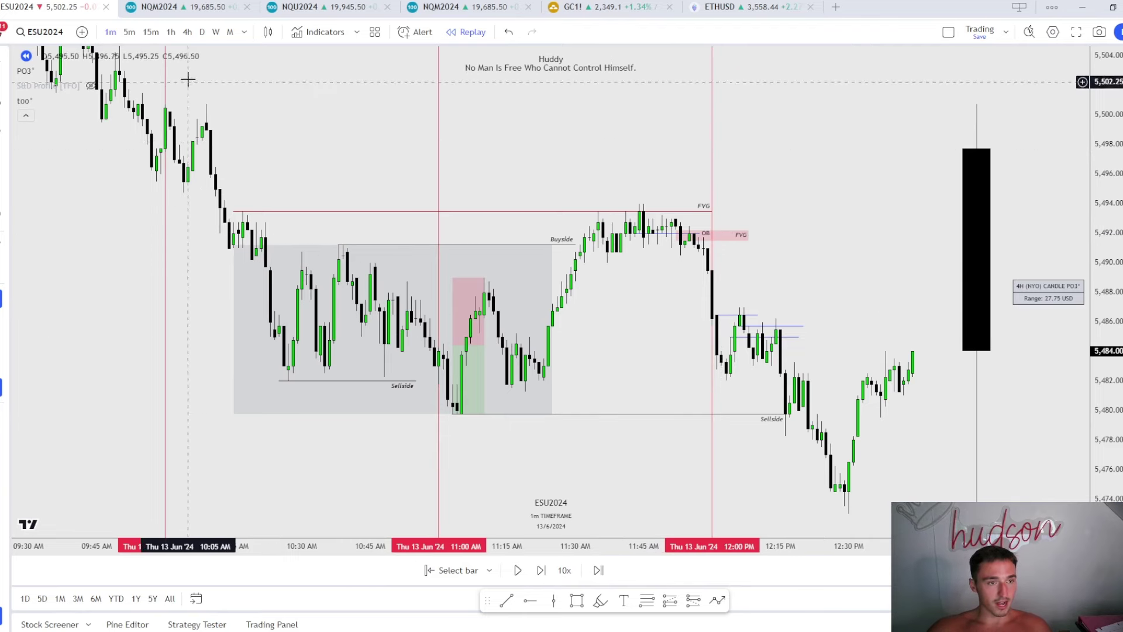
left_click(129, 32)
scroll(793, 425, "up", 1)
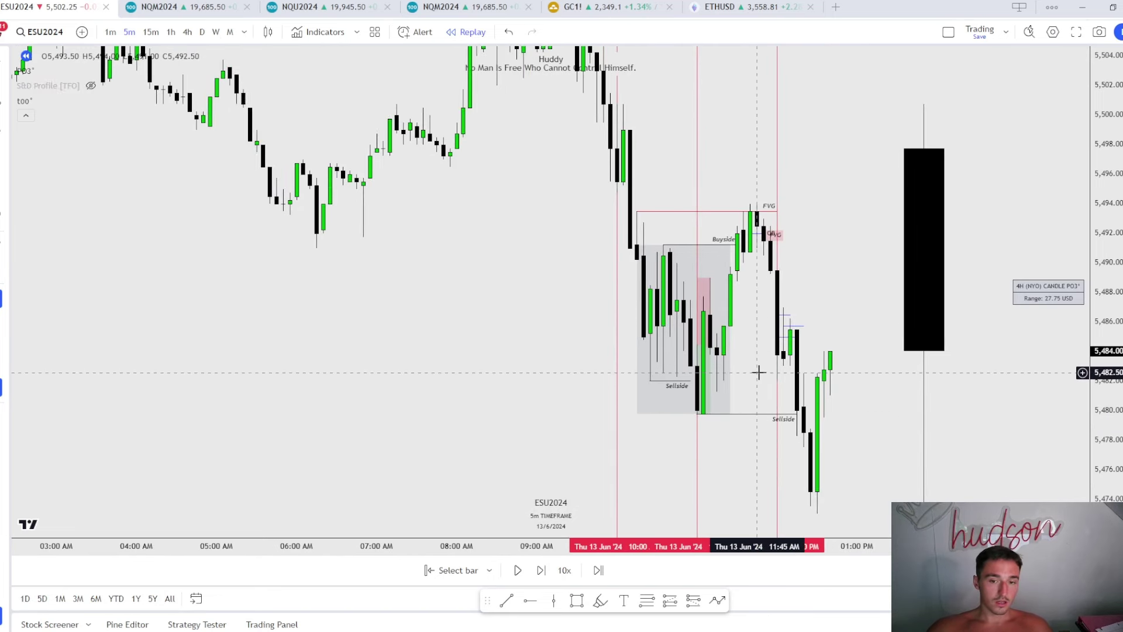
left_click_drag(786, 370, 627, 316)
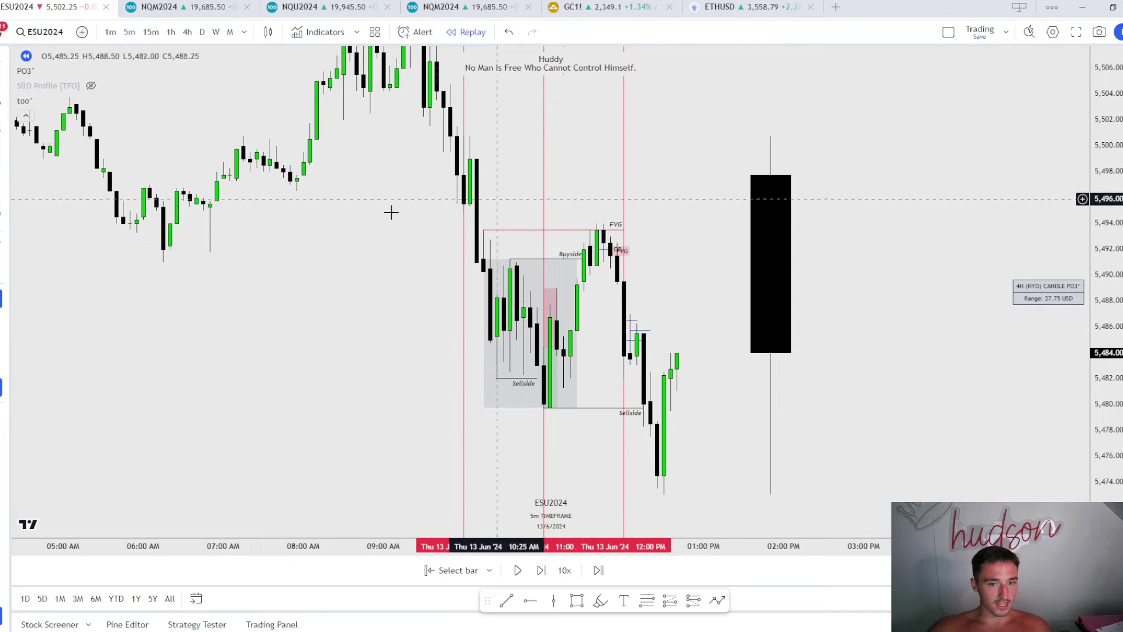
Try a Fibonacci retracement from the 09:25 AM high at 5,510.75 to 5,479.75, move its upper anchor to 5,504.75 at 09:50 AM, and delete it
left_click_drag(763, 366, 737, 448)
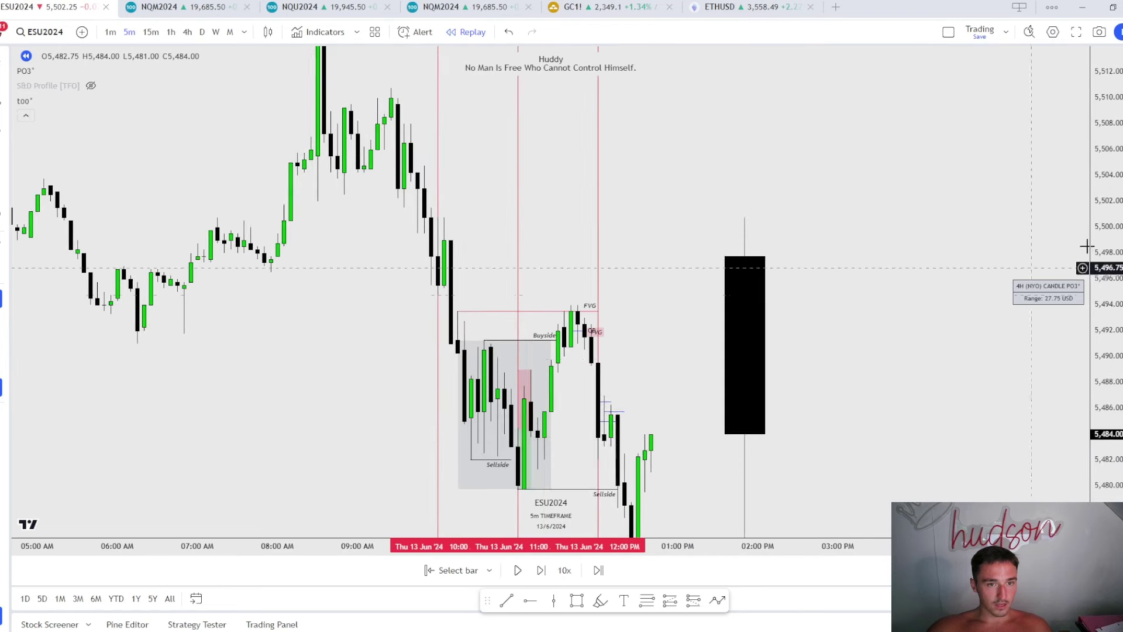
left_click_drag(1120, 202, 1121, 294)
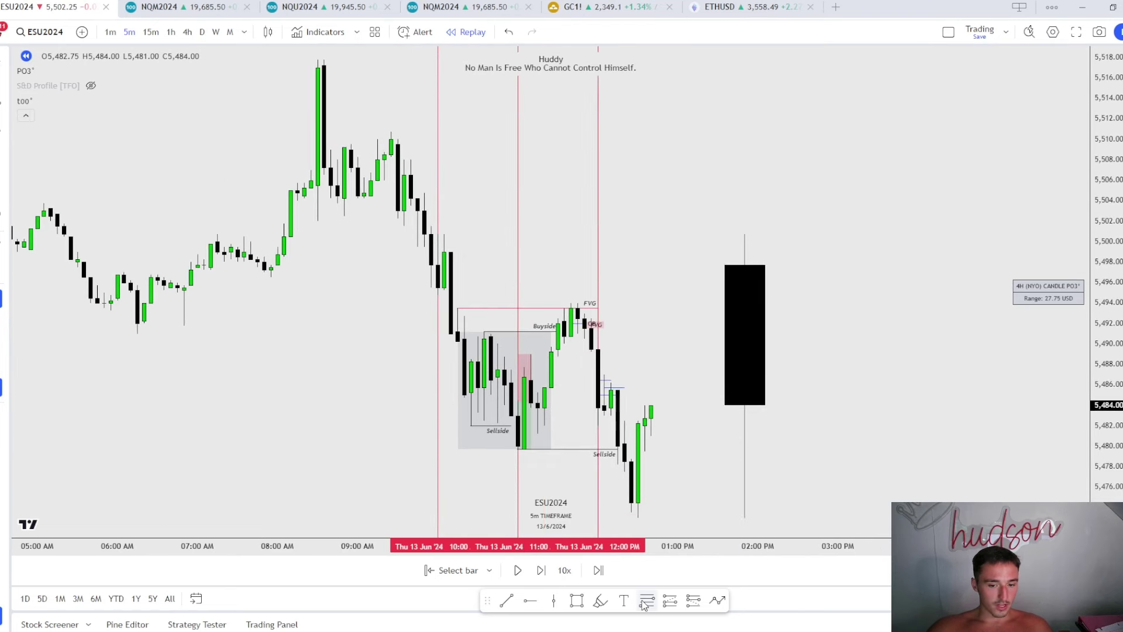
left_click_drag(387, 128, 520, 459)
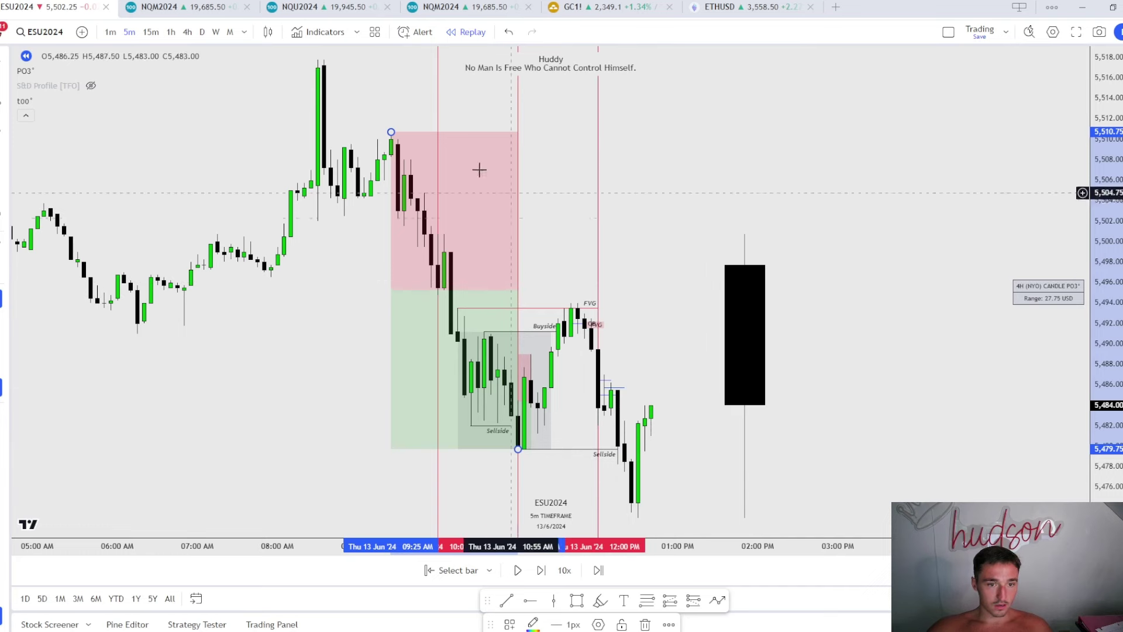
left_click_drag(391, 132, 424, 192)
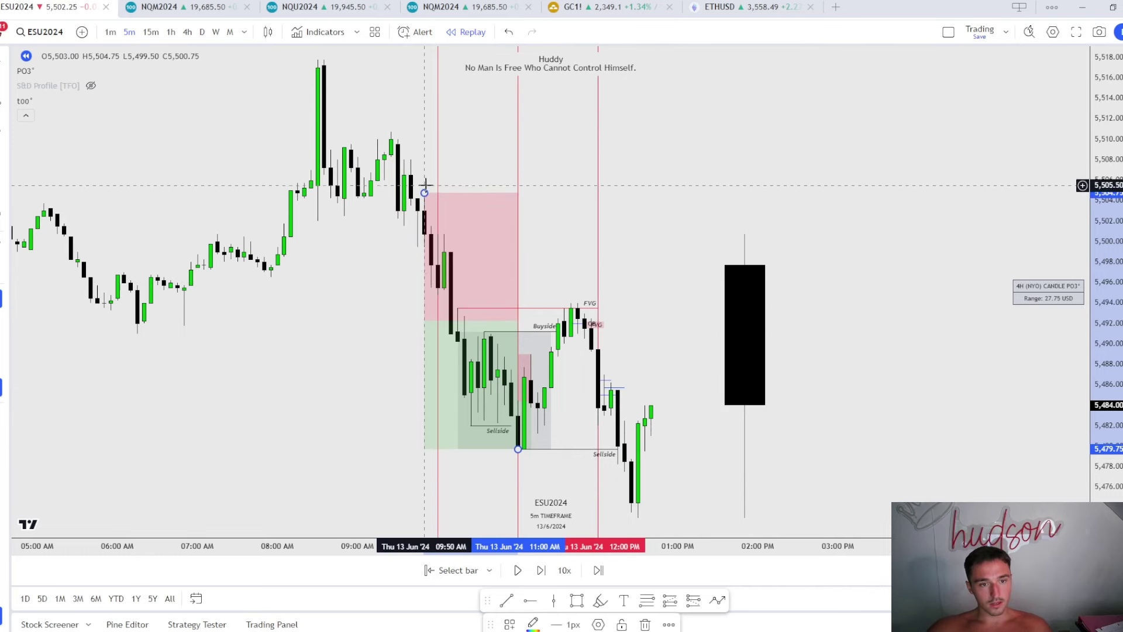
key("Delete")
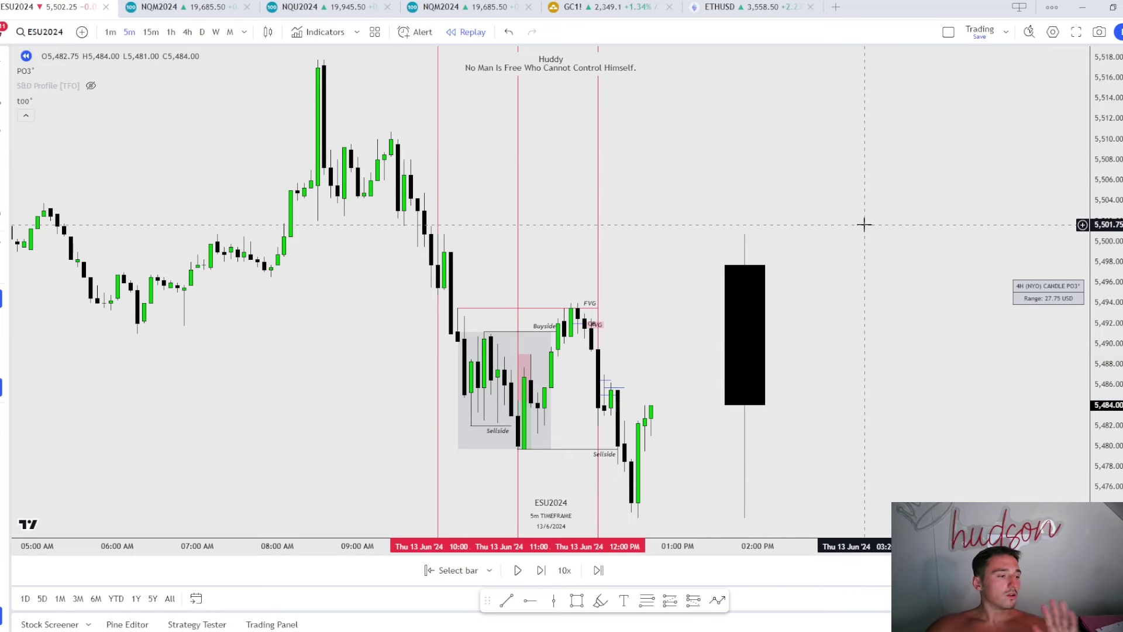
Compare the marked ESU2024 session with NQU2024 in a side-by-side two-chart layout, and return to the single-chart layout
left_click_drag(877, 257, 886, 171)
left_click_drag(1108, 398, 1109, 208)
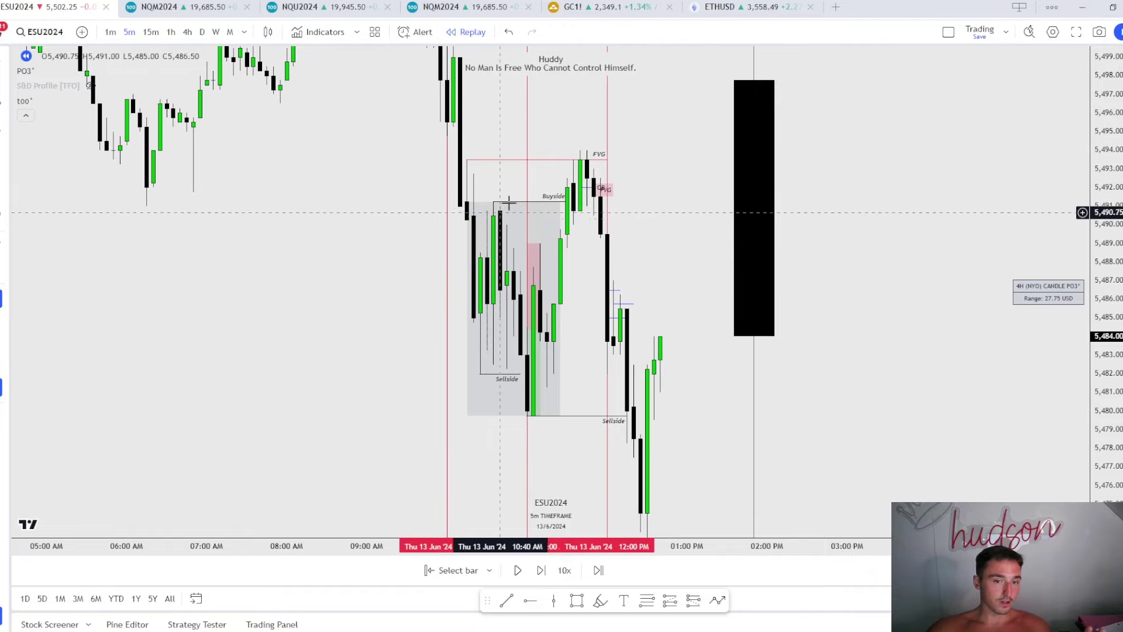
left_click(948, 33)
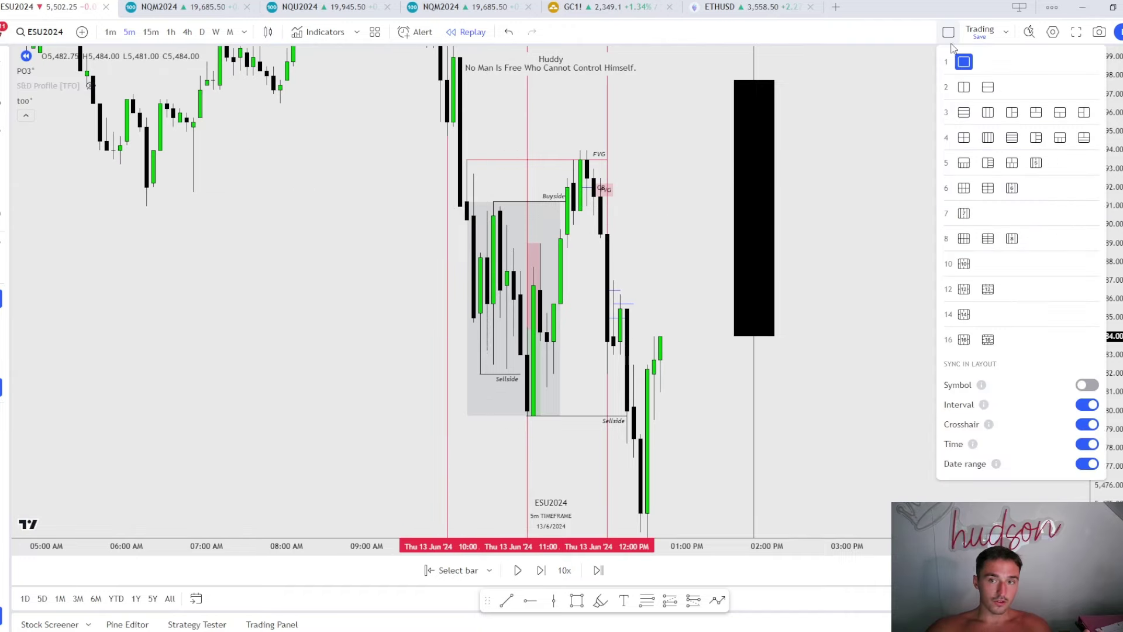
left_click(963, 86)
left_click(1121, 58)
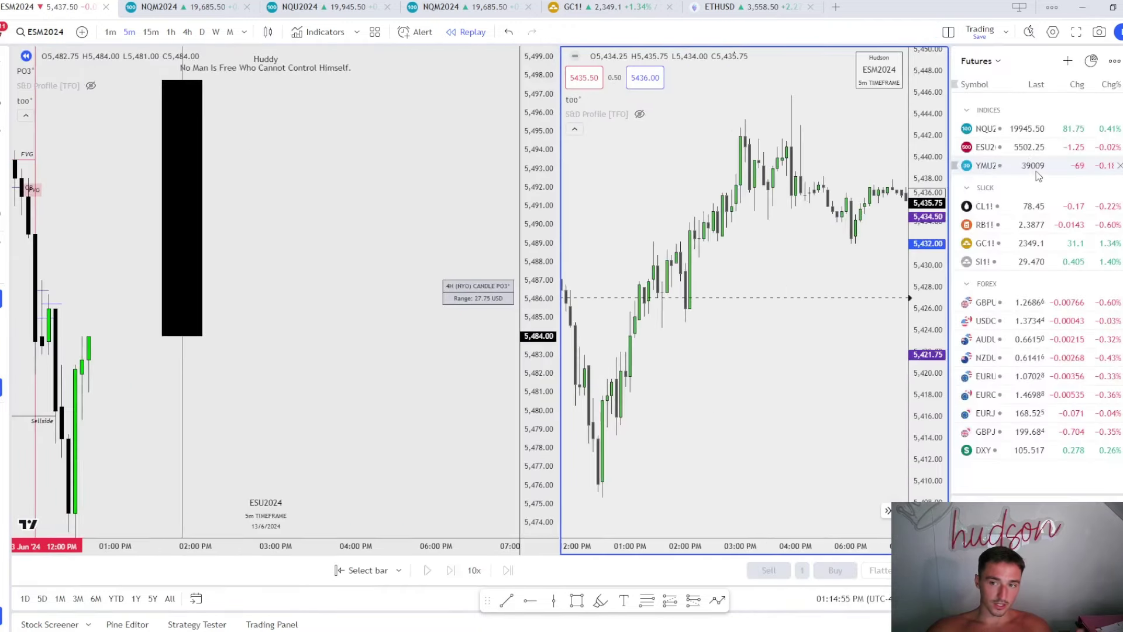
left_click(1031, 129)
left_click(1121, 57)
left_click_drag(289, 252, 532, 293)
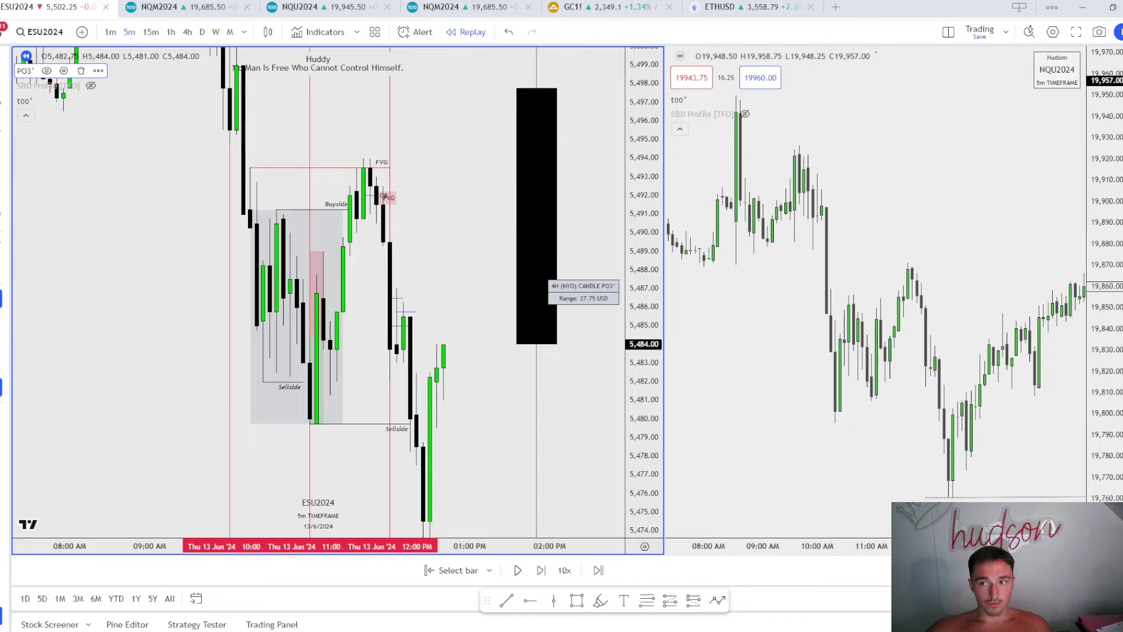
left_click(948, 32)
left_click(964, 62)
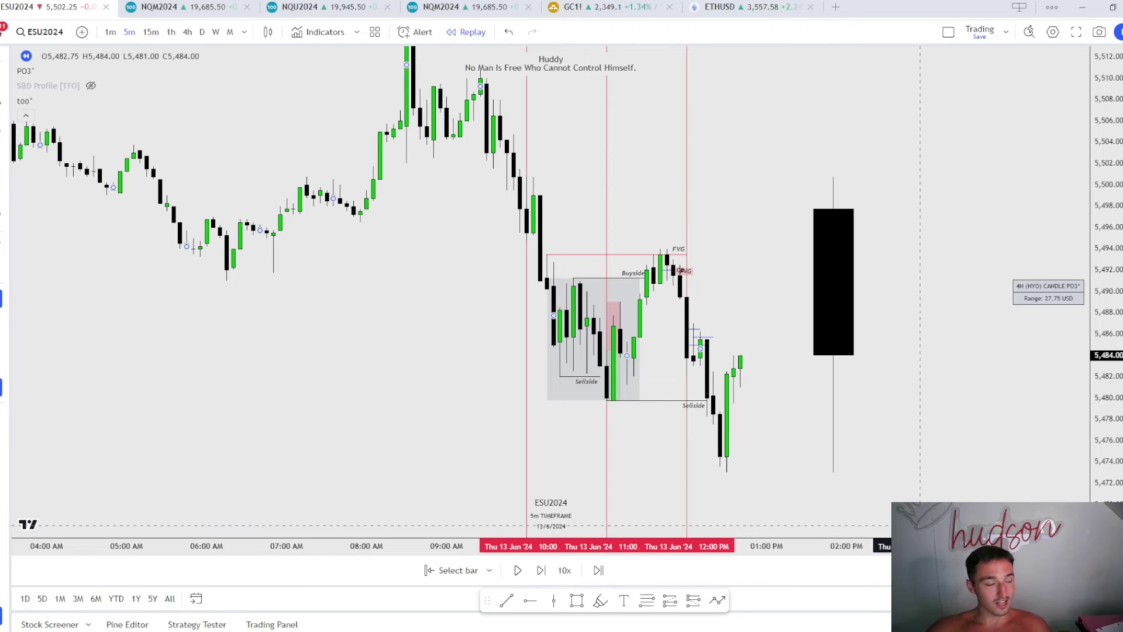
Advance the ESU2024 replay bar by bar on the 5-minute timeframe until about 2:05 PM on 13 June
left_click(540, 570)
left_click(540, 570)
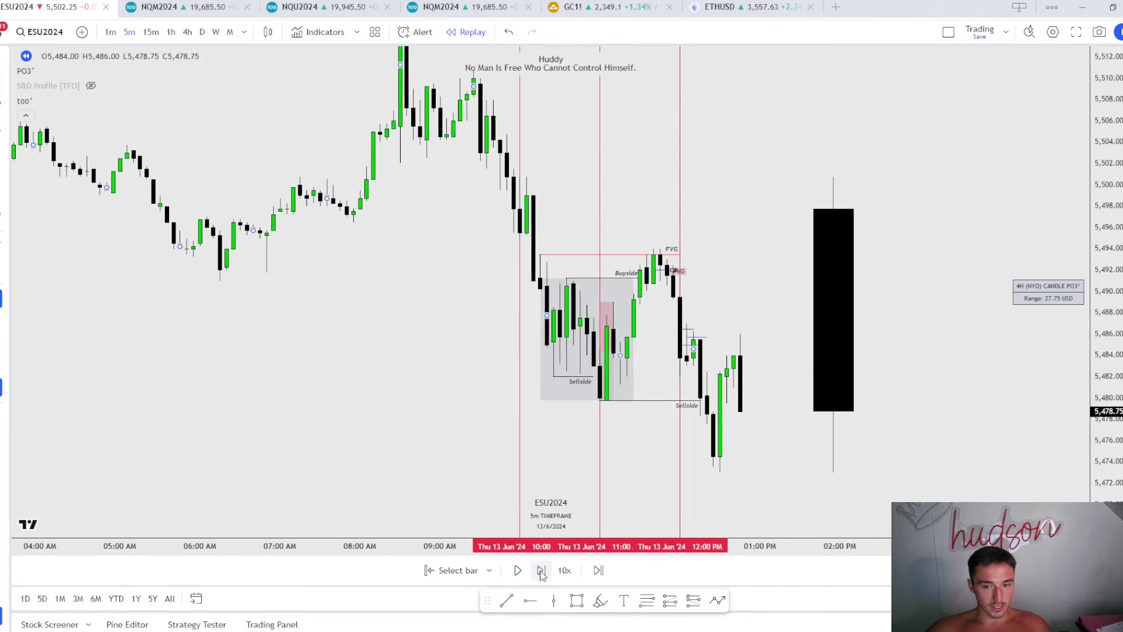
left_click(541, 570)
left_click(540, 570)
left_click(540, 570)
left_click(540, 570)
left_click(540, 570)
left_click(541, 572)
left_click(542, 573)
left_click(541, 572)
left_click(541, 573)
left_click(542, 572)
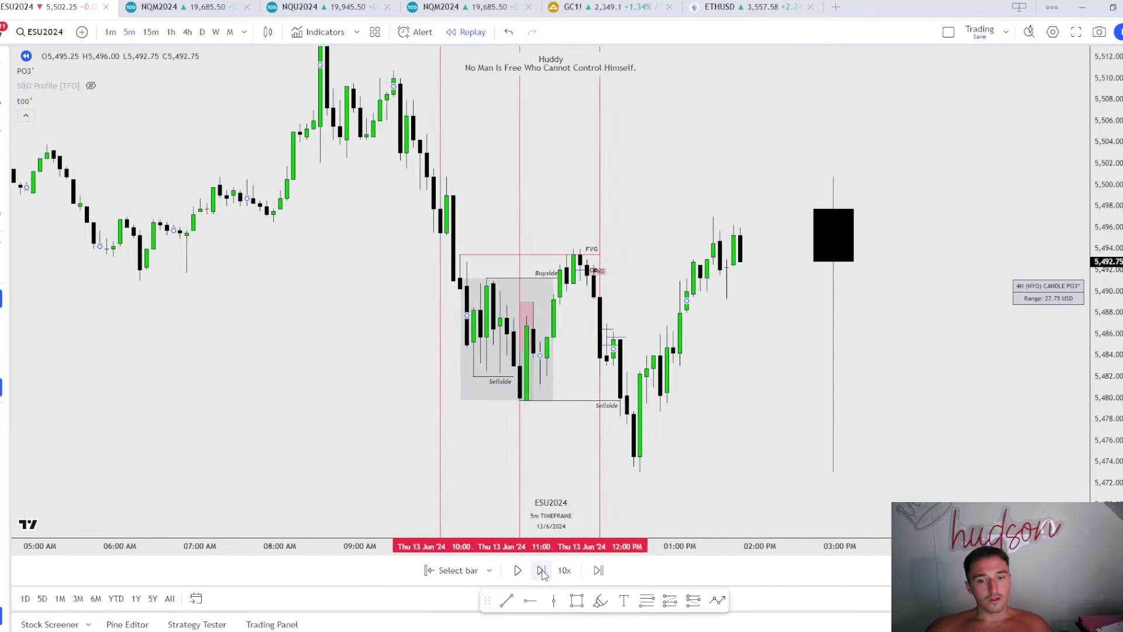
left_click(542, 572)
left_click(542, 573)
Remove all drawings from the ESU2024 chart and switch it to the 15-minute timeframe
right_click(733, 387)
left_click(767, 575)
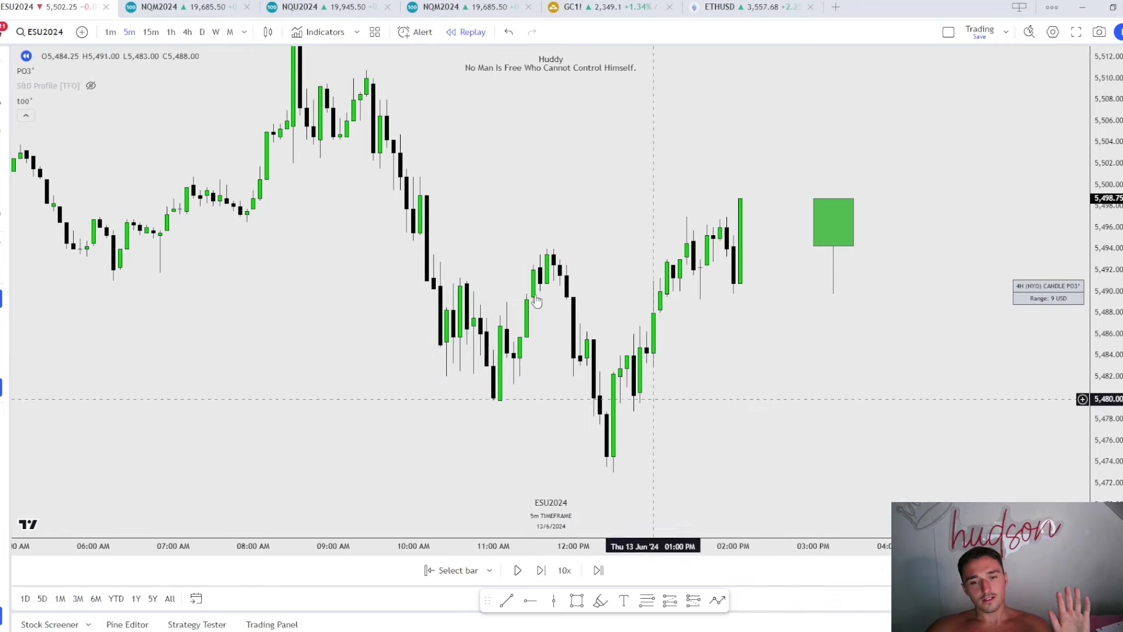
left_click(151, 32)
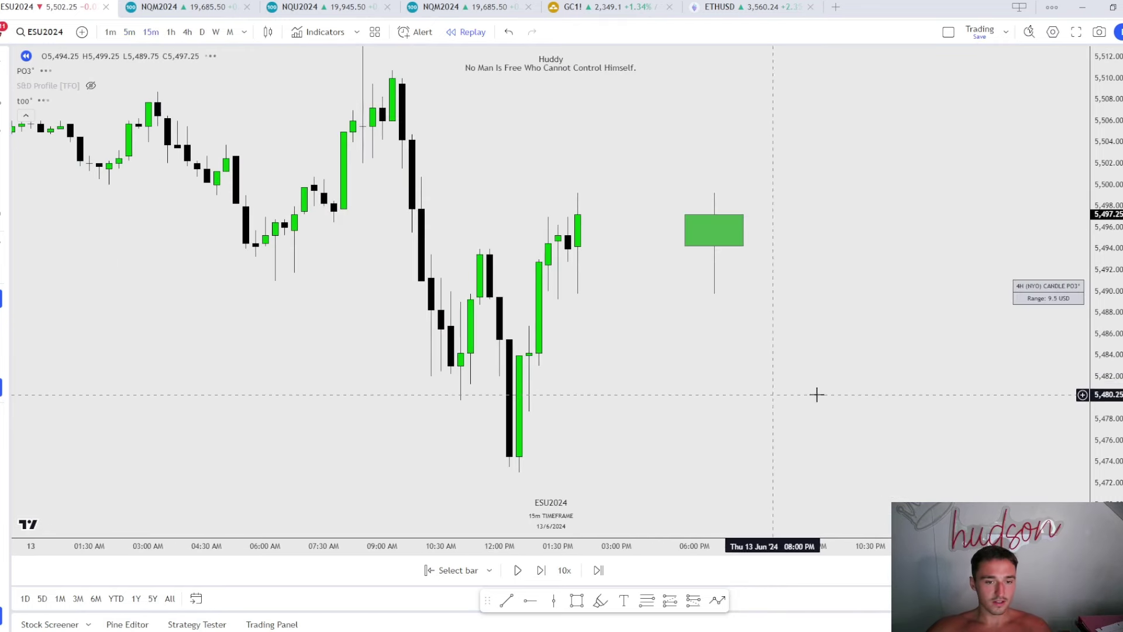